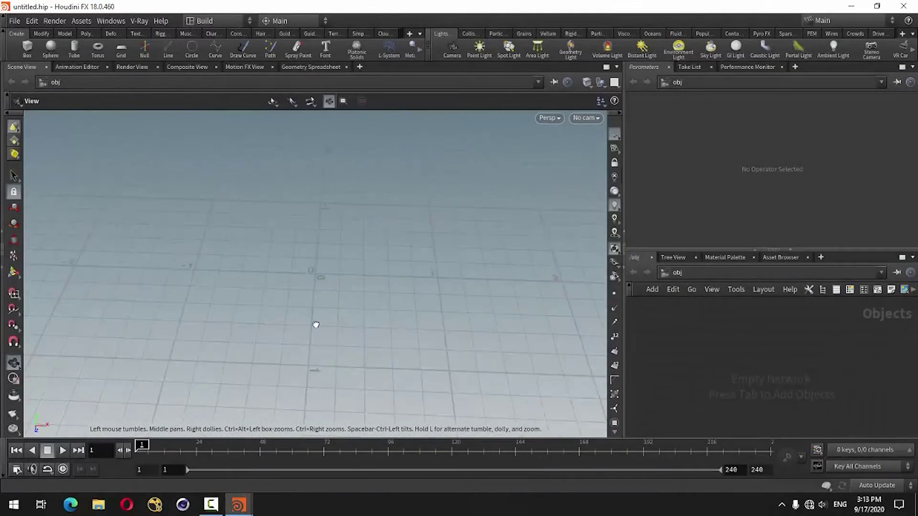
# Add a Geometry object, geo1, to the object network
pyautogui.moveTo(315, 325); pyautogui.dragTo(288, 309)
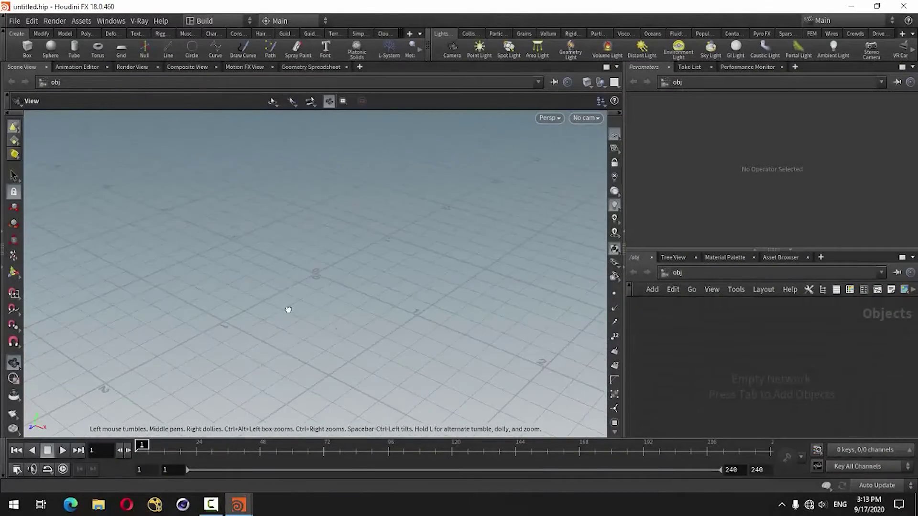
pyautogui.press('Tab')
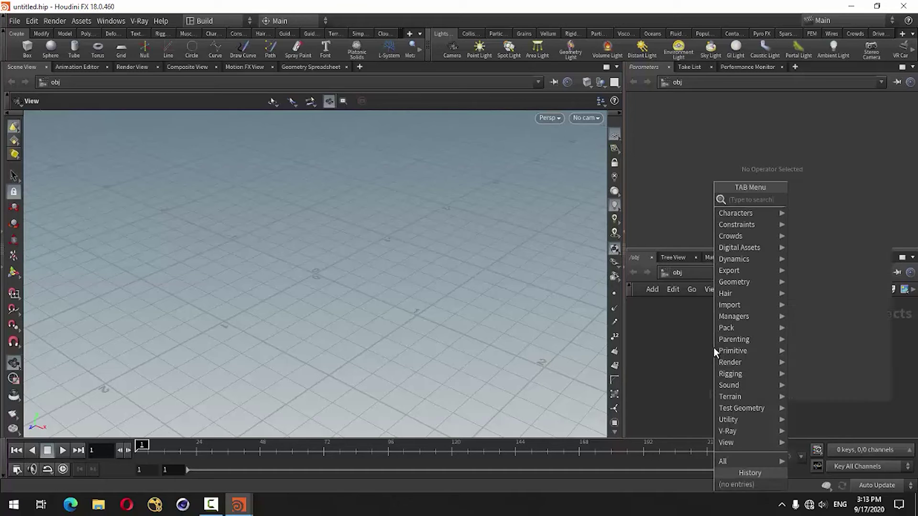
pyautogui.write('geo')
pyautogui.click(843, 199)
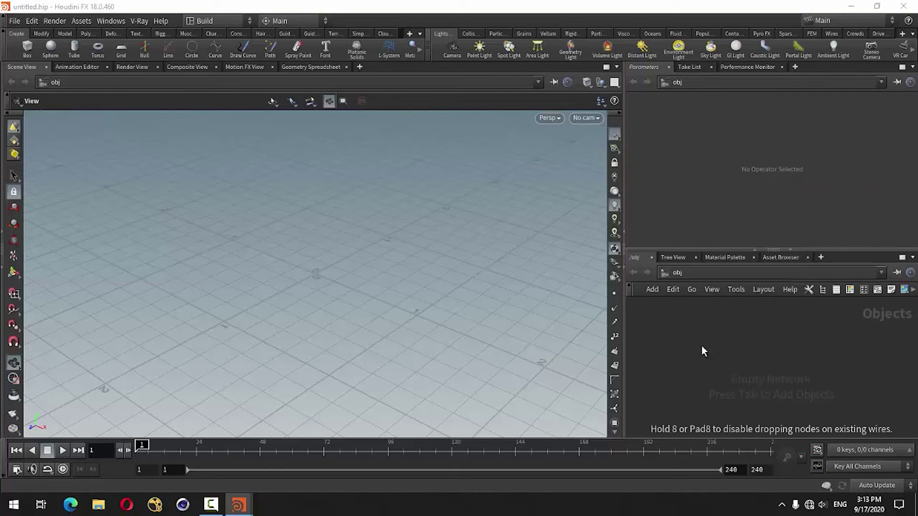
pyautogui.click(711, 340)
pyautogui.scroll(3, 712, 340)
# Rename the geometry object to Fluid and dive inside its network
pyautogui.doubleClick(755, 336)
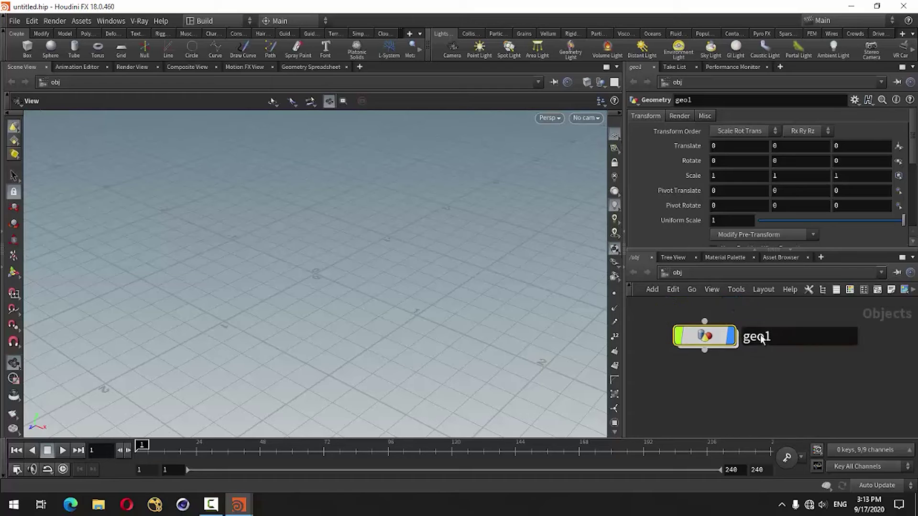
pyautogui.write('F')
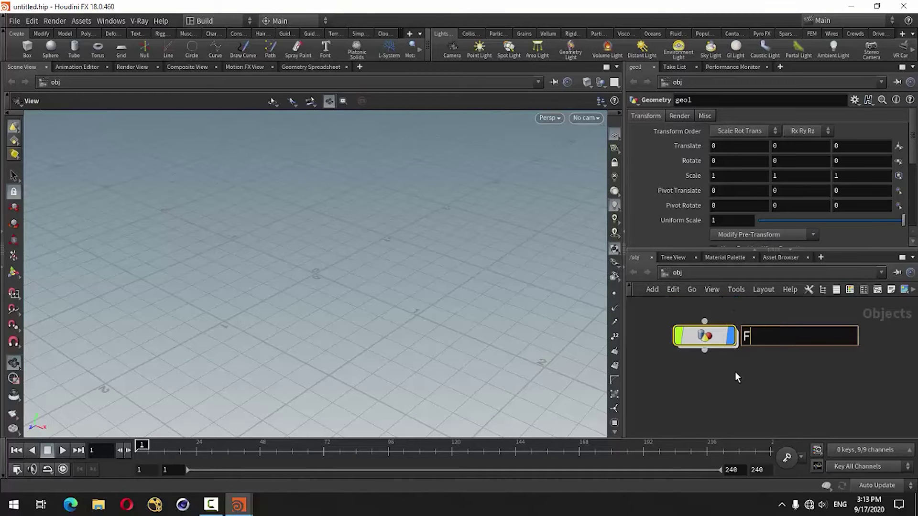
pyautogui.write('luid')
pyautogui.press('Return')
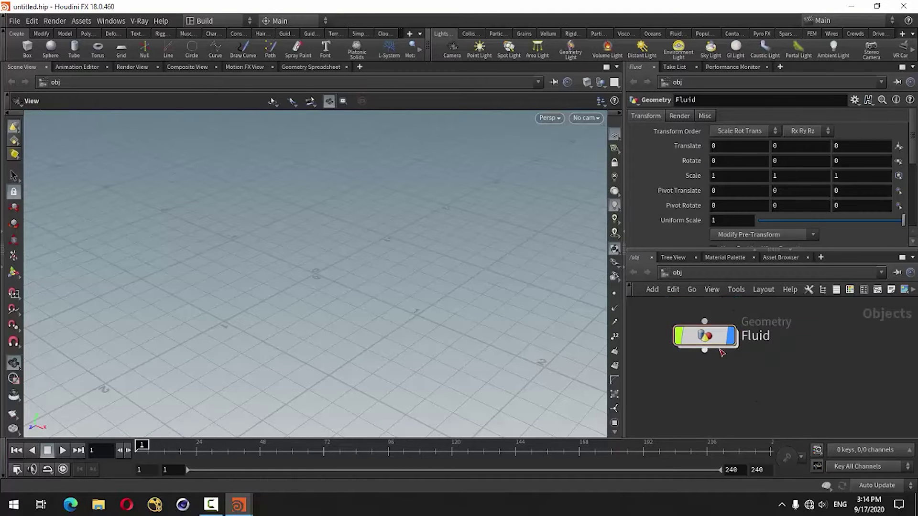
pyautogui.doubleClick(709, 335)
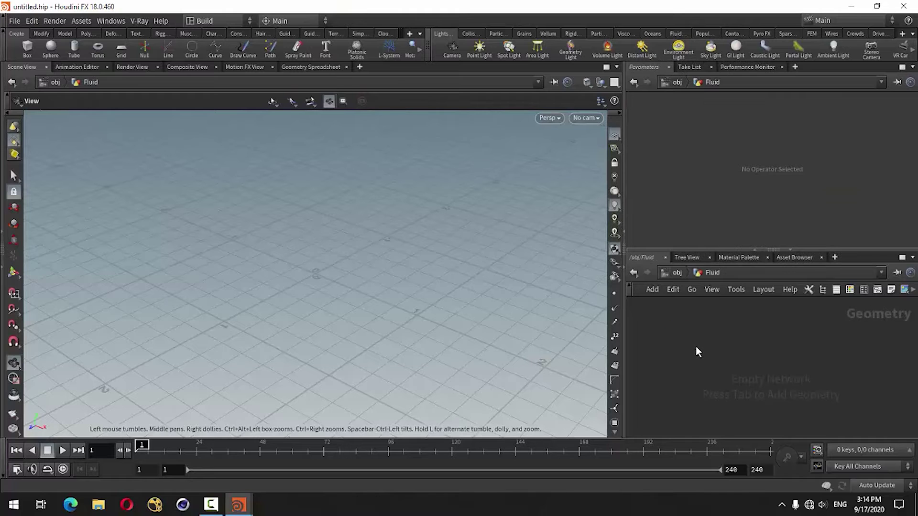
pyautogui.press('Tab')
pyautogui.write('bo')
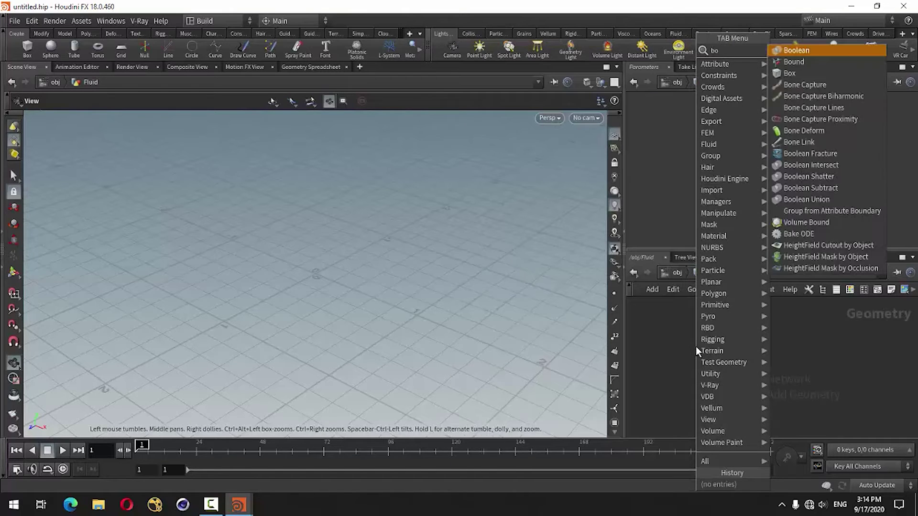
pyautogui.write('x')
# Add a Box node and flatten it to Size X 1.7, Size Y 0.02
pyautogui.click(781, 50)
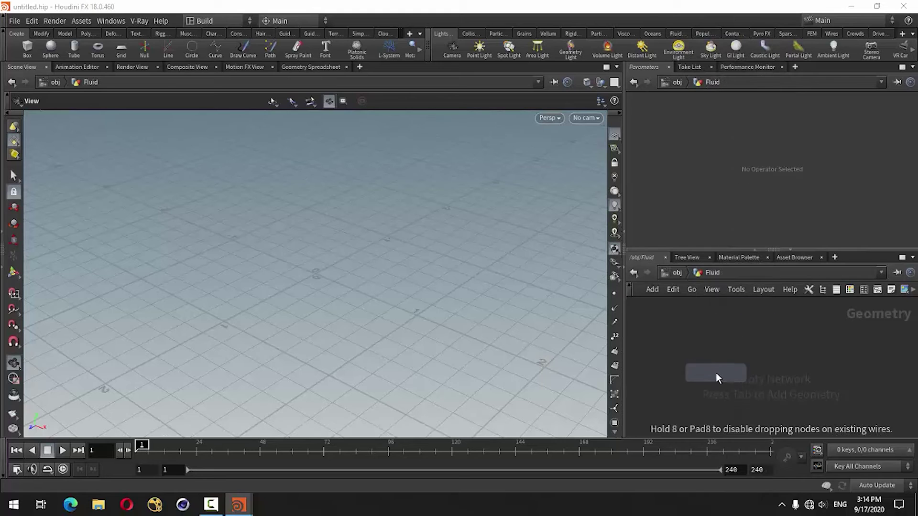
pyautogui.click(716, 340)
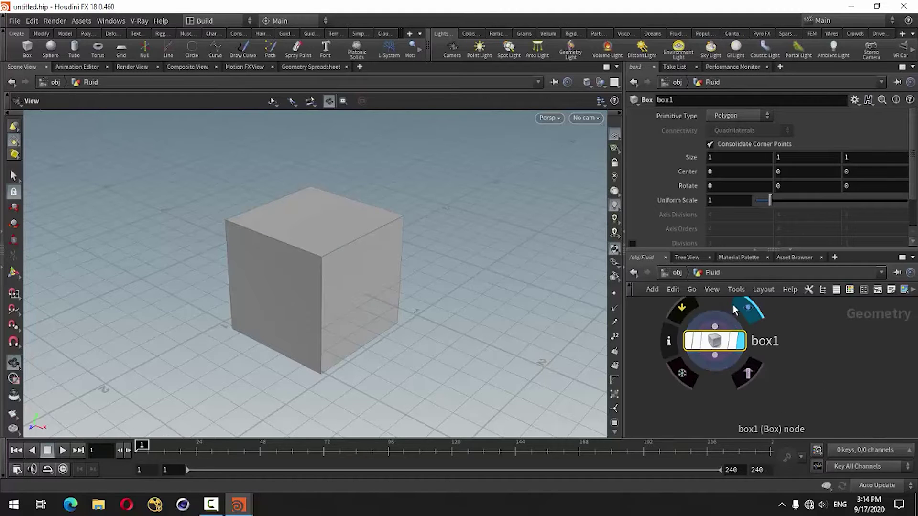
pyautogui.click(723, 158)
pyautogui.write('.7')
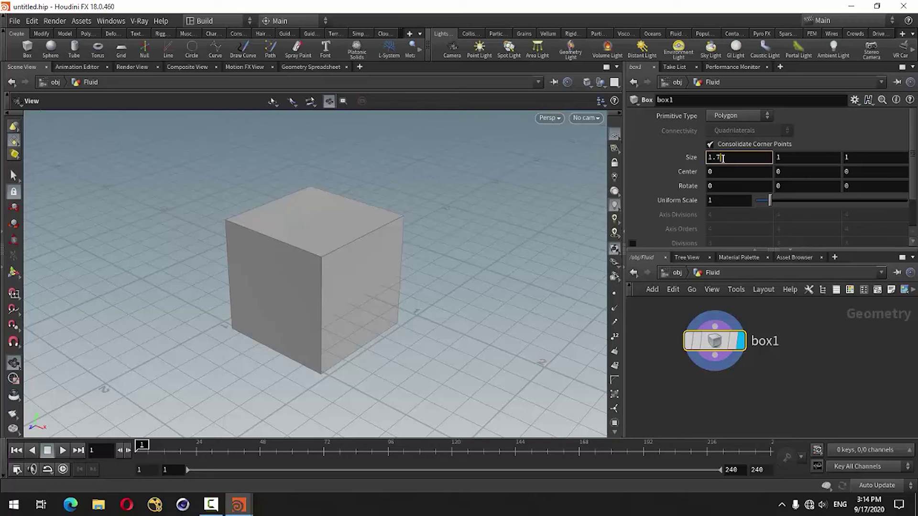
pyautogui.press('Return')
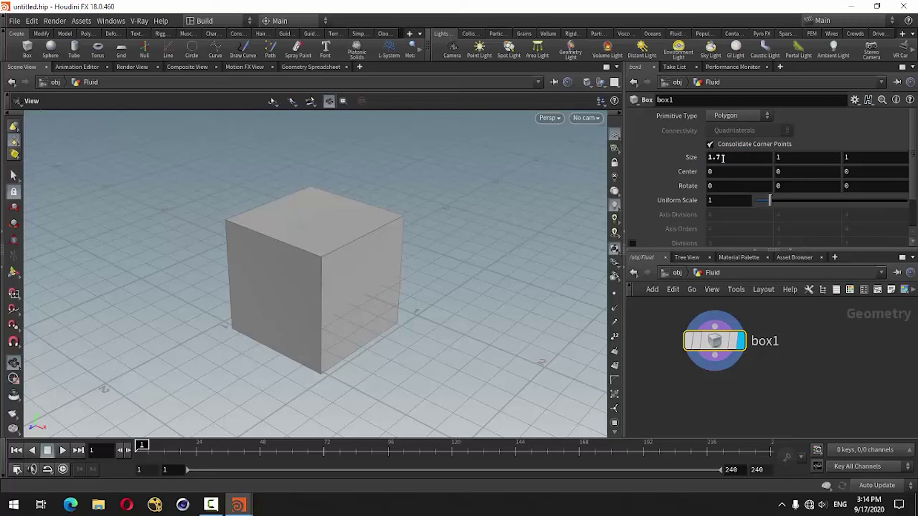
pyautogui.click(798, 158)
pyautogui.write('.02')
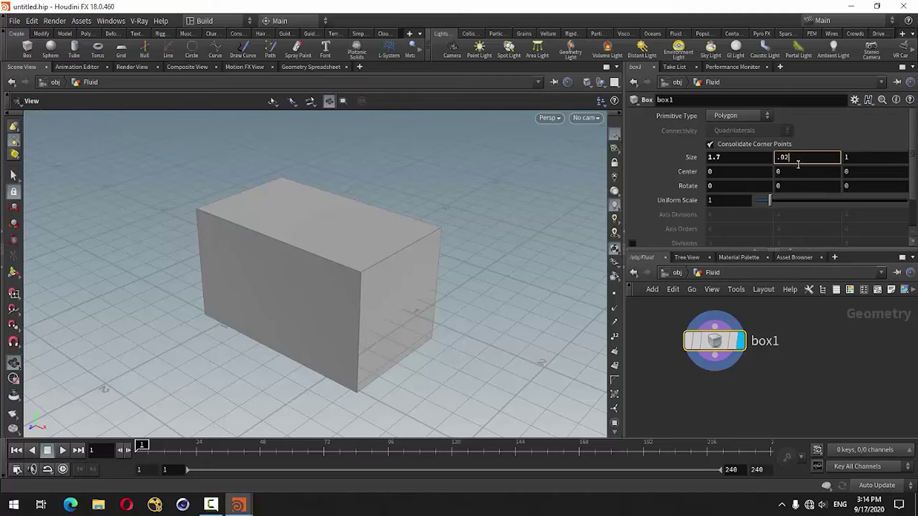
pyautogui.press('Return')
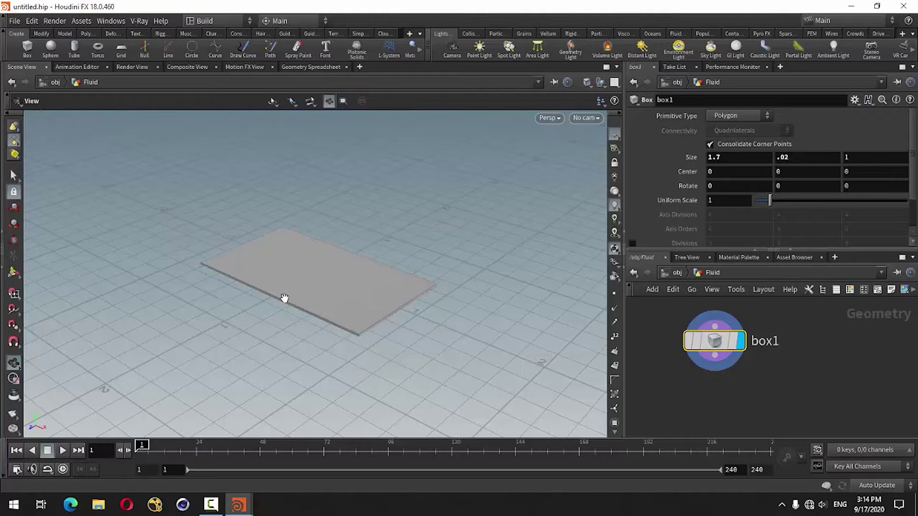
pyautogui.moveTo(284, 299); pyautogui.dragTo(300, 311)
pyautogui.scroll(3, 335, 313)
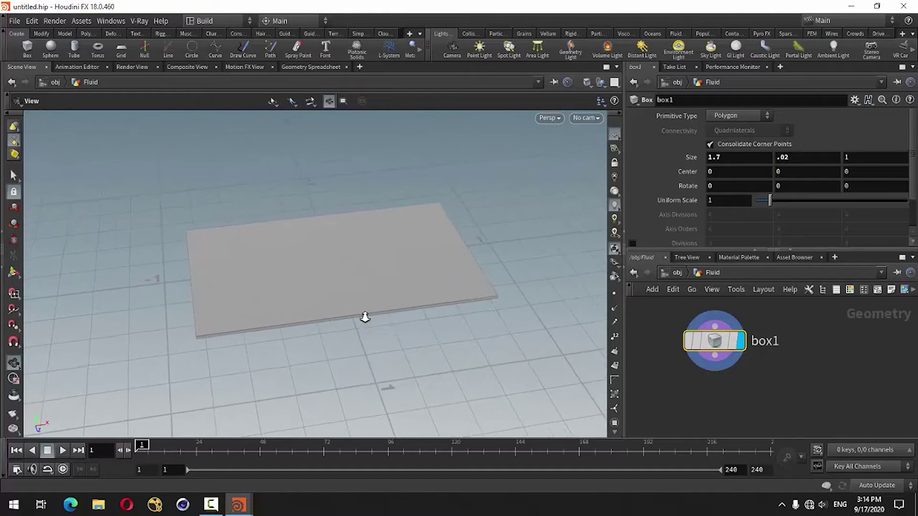
pyautogui.moveTo(373, 335); pyautogui.dragTo(285, 334, button='middle')
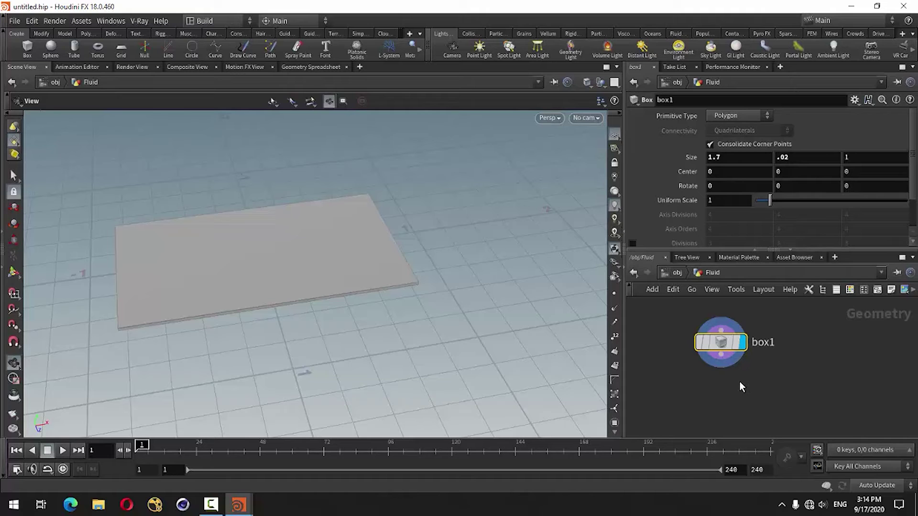
# Add a displayed Points from Volume node after box1 with 0.01 separation and jitter scale 1
pyautogui.press('Tab')
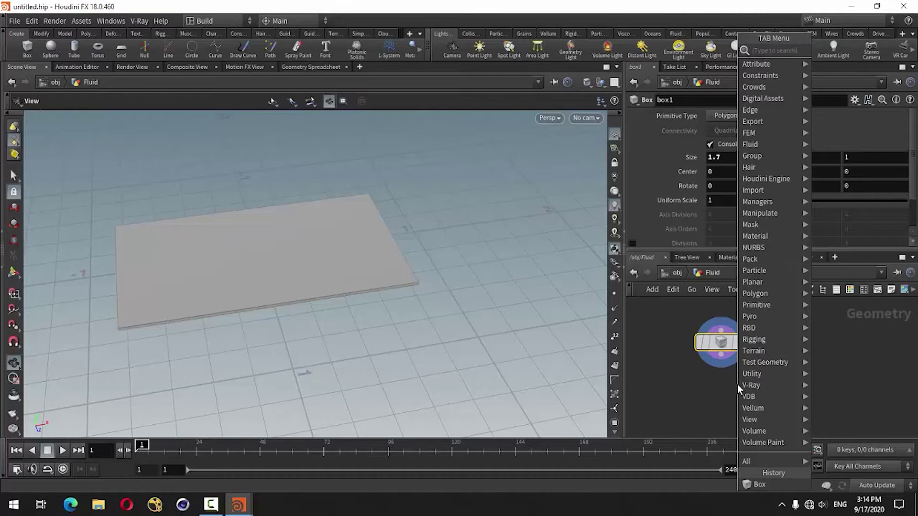
pyautogui.write('poi')
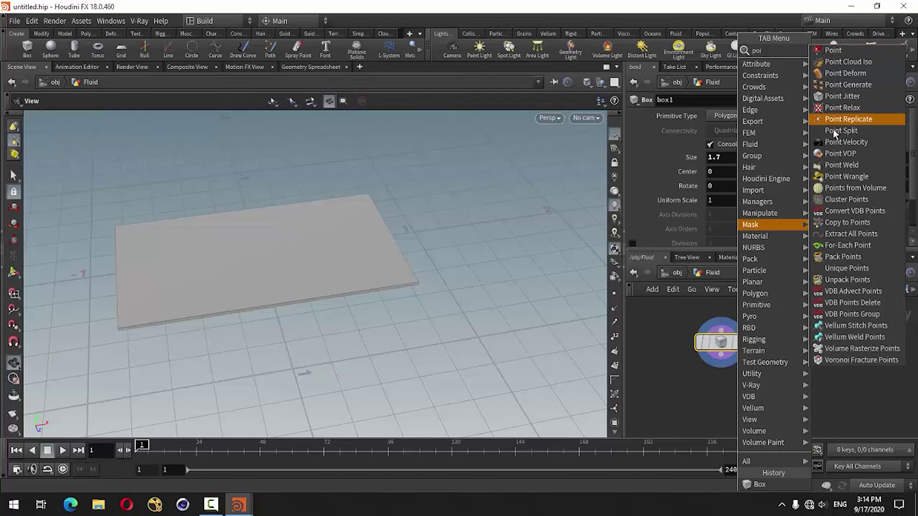
pyautogui.click(855, 188)
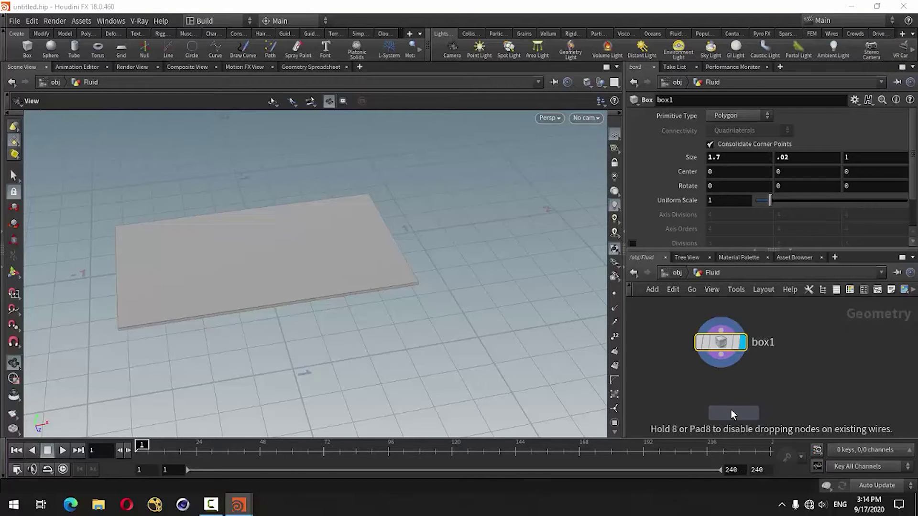
pyautogui.click(722, 394)
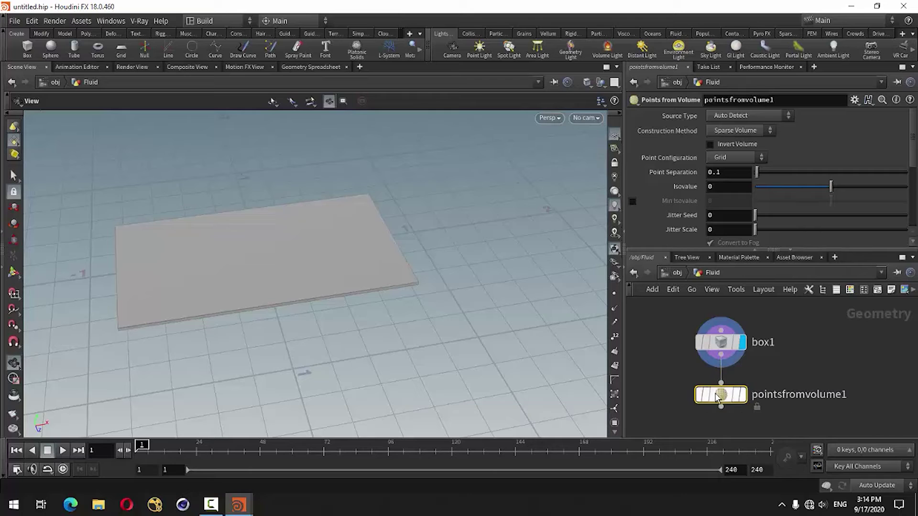
pyautogui.click(742, 395)
pyautogui.write('0.01')
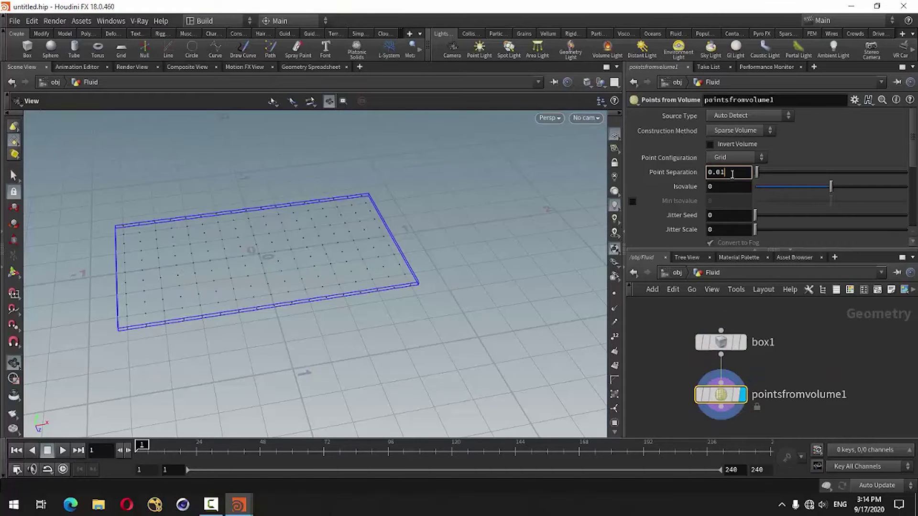
pyautogui.press('Return')
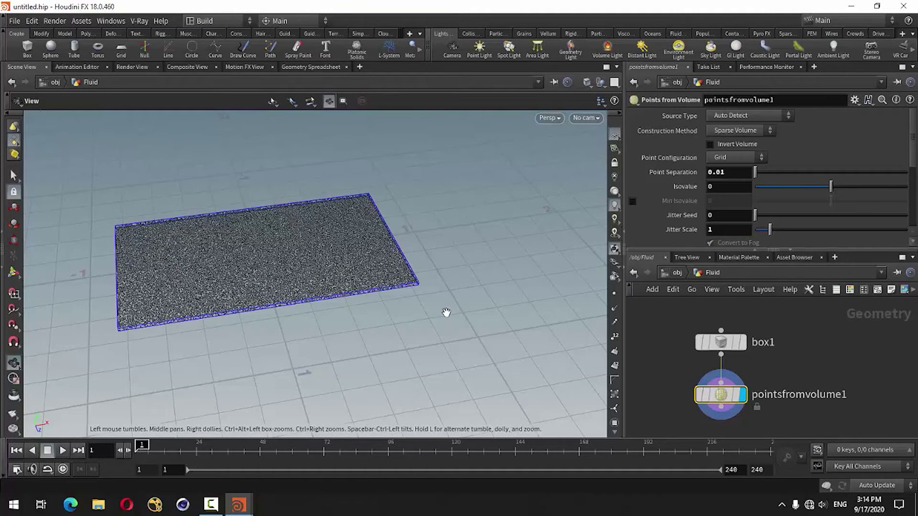
pyautogui.moveTo(306, 256)
pyautogui.mouseDown()
pyautogui.moveTo(233, 260)
pyautogui.moveTo(250, 250)
pyautogui.moveTo(186, 308)
pyautogui.mouseUp()
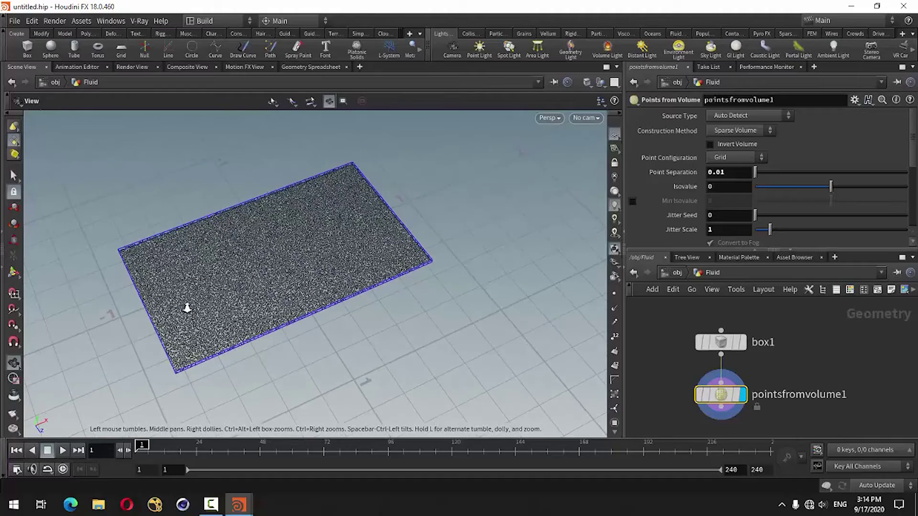
pyautogui.moveTo(187, 307); pyautogui.dragTo(287, 299, button='right')
pyautogui.moveTo(287, 298)
pyautogui.mouseDown()
pyautogui.moveTo(283, 352)
pyautogui.moveTo(282, 313)
pyautogui.mouseUp()
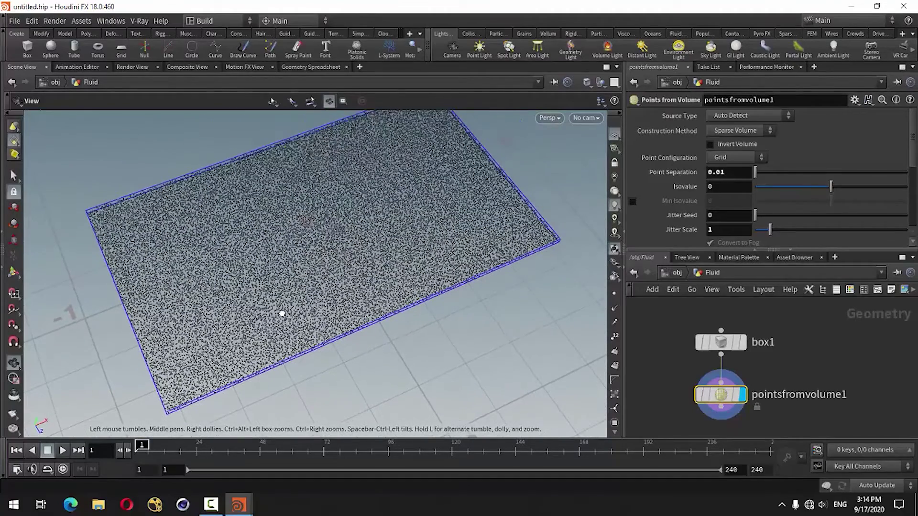
pyautogui.scroll(-3, 779, 362)
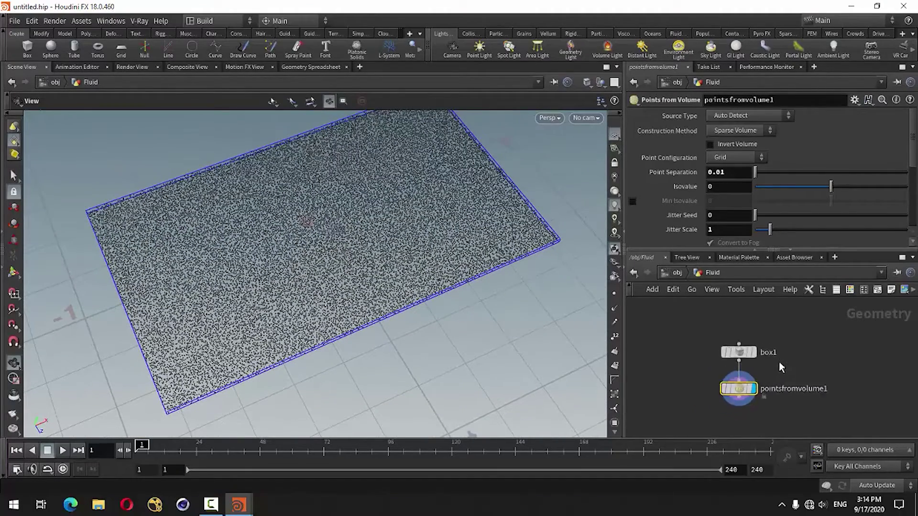
pyautogui.scroll(1, 760, 396)
# Add a Color node, color1, wired below pointsfromvolume1
pyautogui.press('Tab')
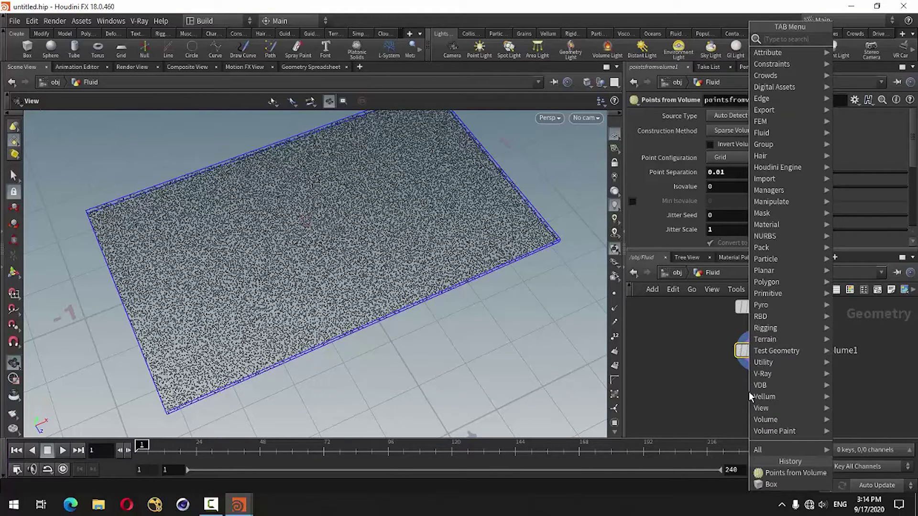
pyautogui.write('colo')
pyautogui.write('r')
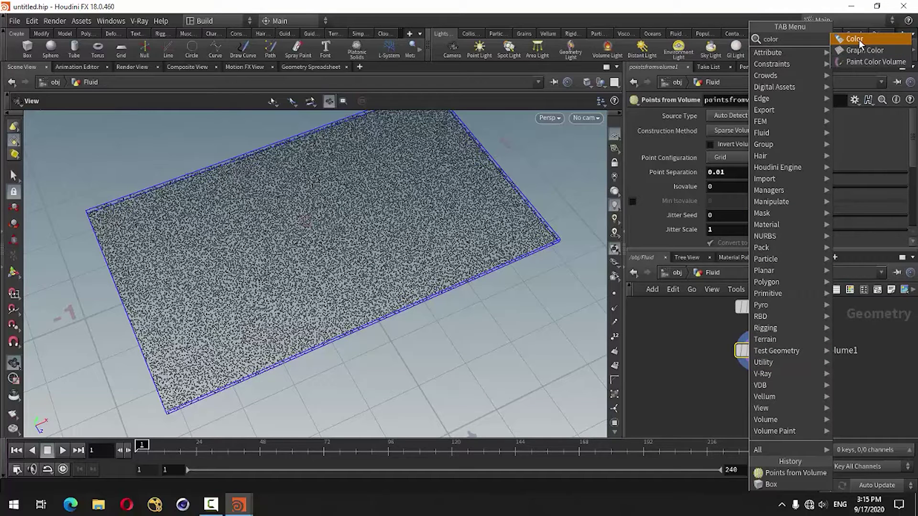
pyautogui.click(860, 42)
pyautogui.click(756, 396)
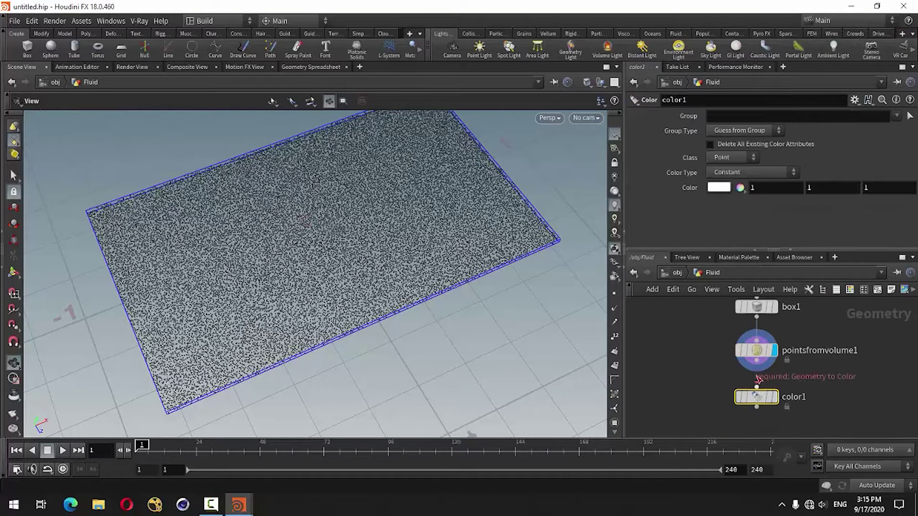
pyautogui.click(757, 405)
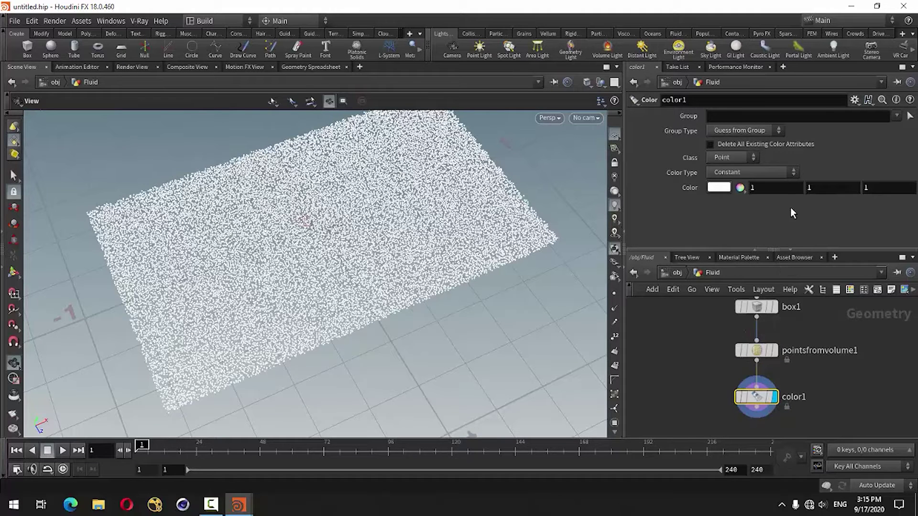
# Set color1 to Ramp from Attribute driven by point position P
pyautogui.click(769, 173)
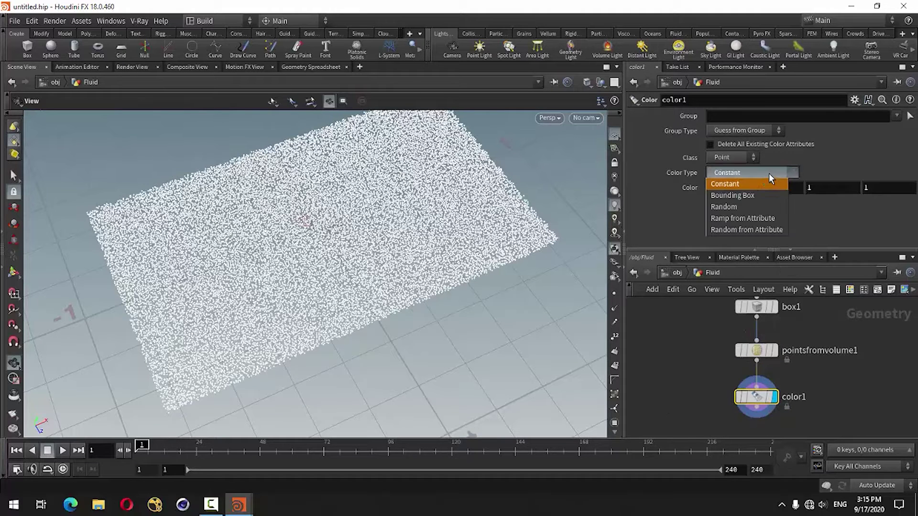
pyautogui.click(729, 219)
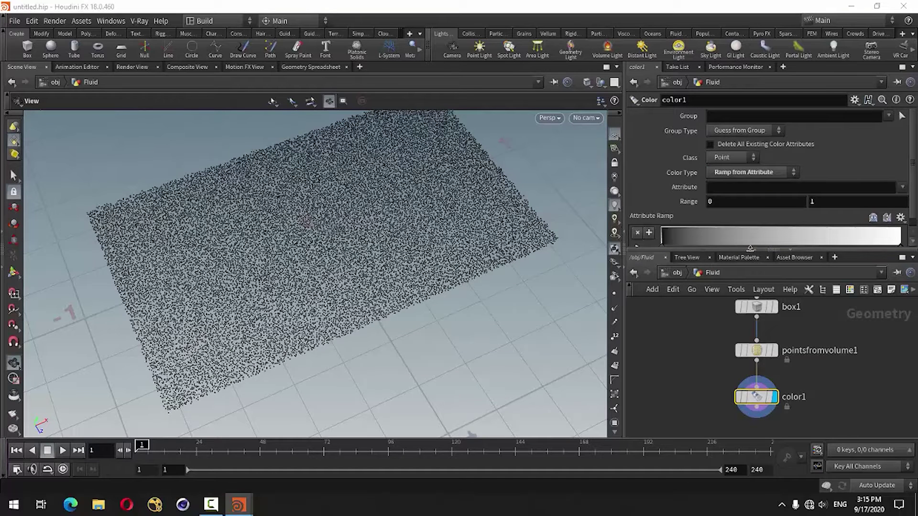
pyautogui.moveTo(750, 250); pyautogui.dragTo(737, 304)
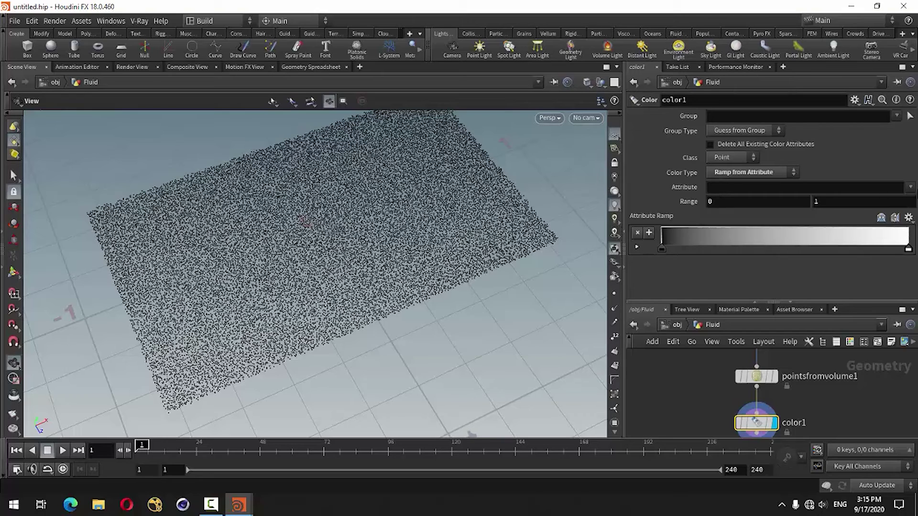
pyautogui.click(910, 187)
pyautogui.click(860, 198)
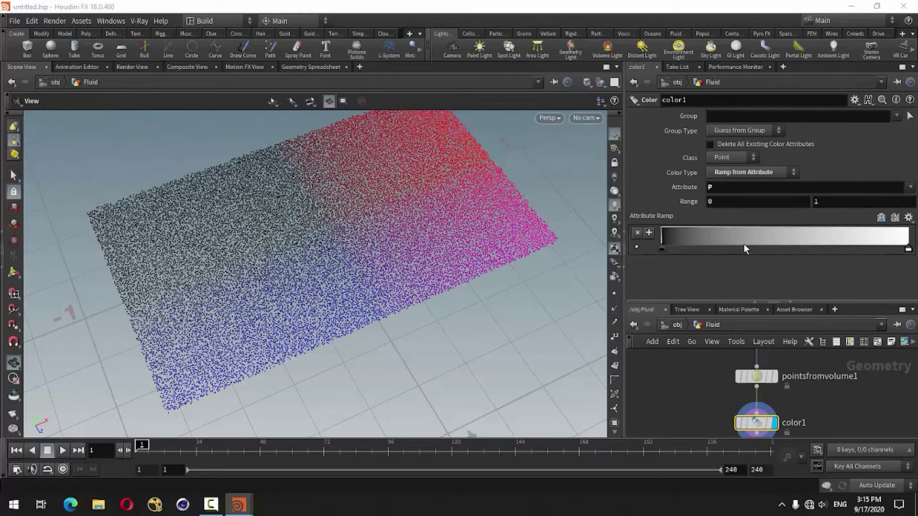
pyautogui.moveTo(359, 317)
pyautogui.mouseDown()
pyautogui.moveTo(389, 245)
pyautogui.moveTo(359, 287)
pyautogui.moveTo(351, 319)
pyautogui.mouseUp()
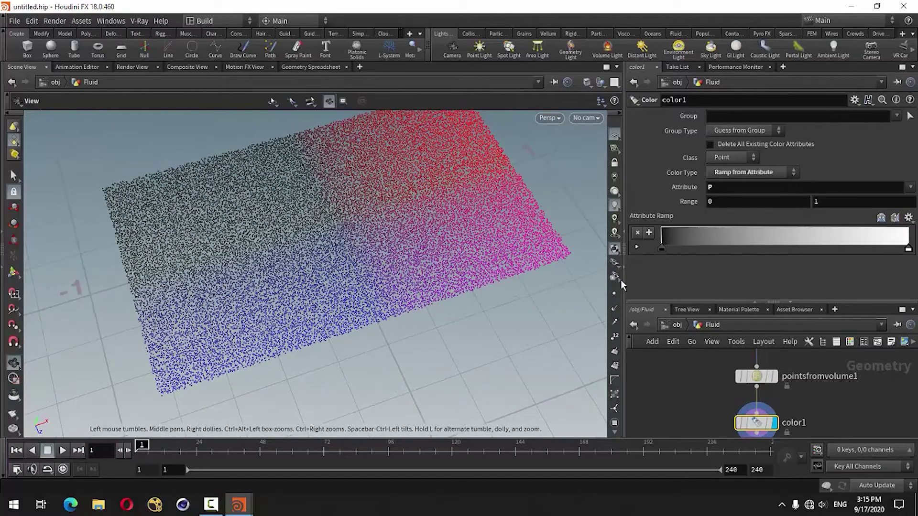
# Switch color1 to Random from Attribute so the sheet splits into colour bands
pyautogui.click(767, 173)
pyautogui.click(738, 203)
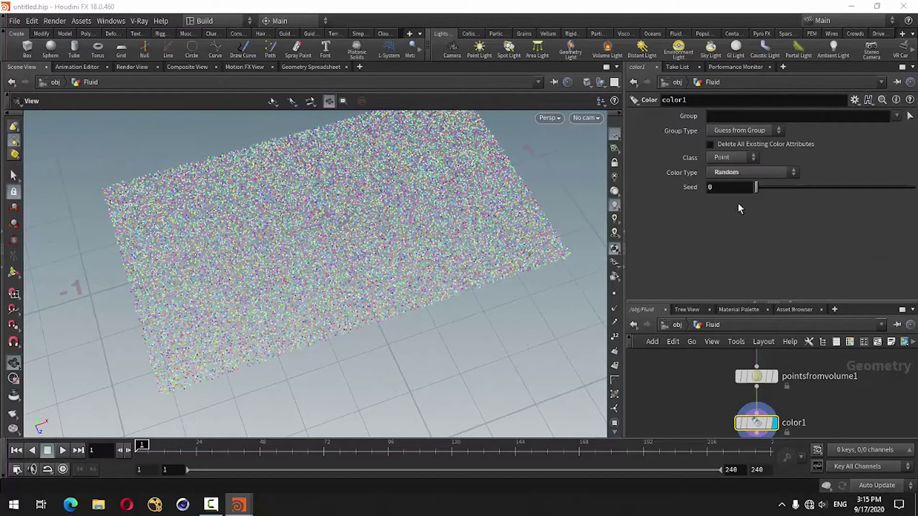
pyautogui.click(738, 173)
pyautogui.click(731, 228)
pyautogui.moveTo(383, 262)
pyautogui.mouseDown()
pyautogui.moveTo(350, 210)
pyautogui.moveTo(371, 178)
pyautogui.moveTo(338, 211)
pyautogui.moveTo(315, 267)
pyautogui.moveTo(318, 250)
pyautogui.moveTo(329, 301)
pyautogui.mouseUp()
pyautogui.moveTo(330, 302)
pyautogui.mouseDown(button='right')
pyautogui.moveTo(473, 260)
pyautogui.moveTo(293, 297)
pyautogui.mouseUp(button='right')
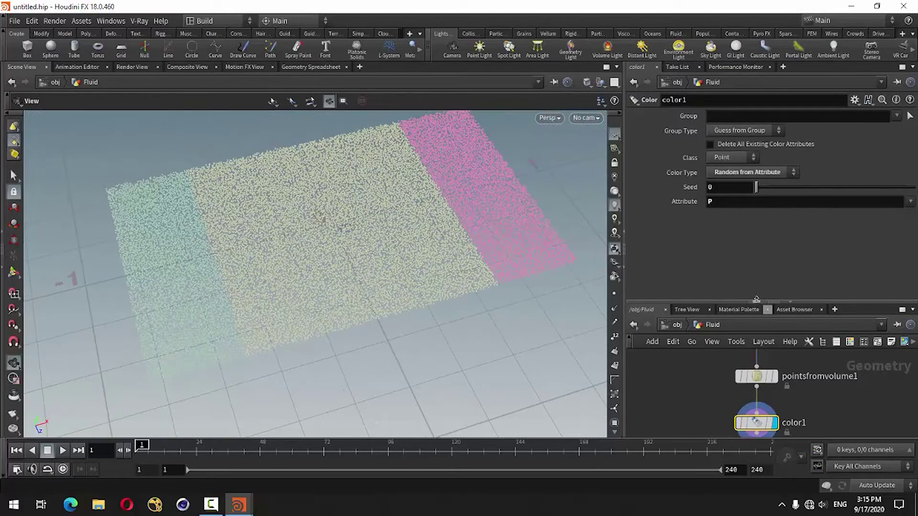
pyautogui.moveTo(757, 300); pyautogui.dragTo(757, 224)
# Add a Transform node under color1 with Rotate X set to 90
pyautogui.press('f')
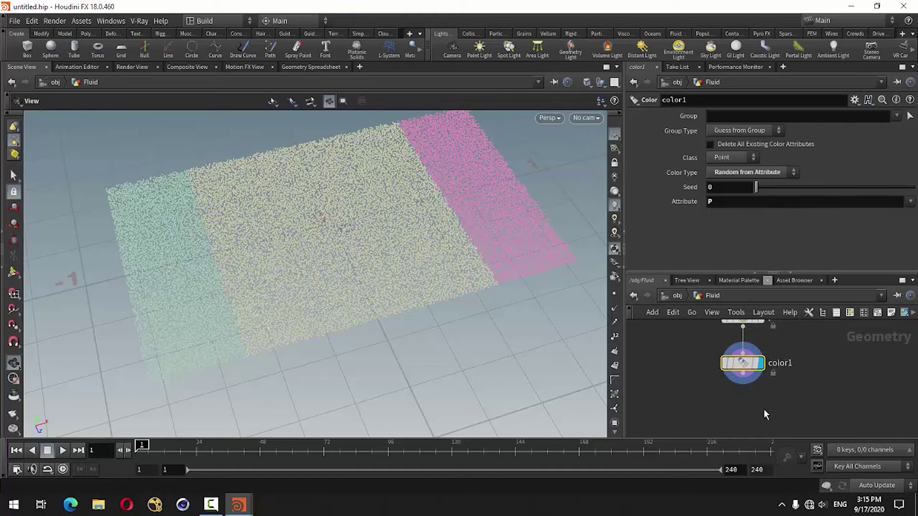
pyautogui.press('Tab')
pyautogui.write('t')
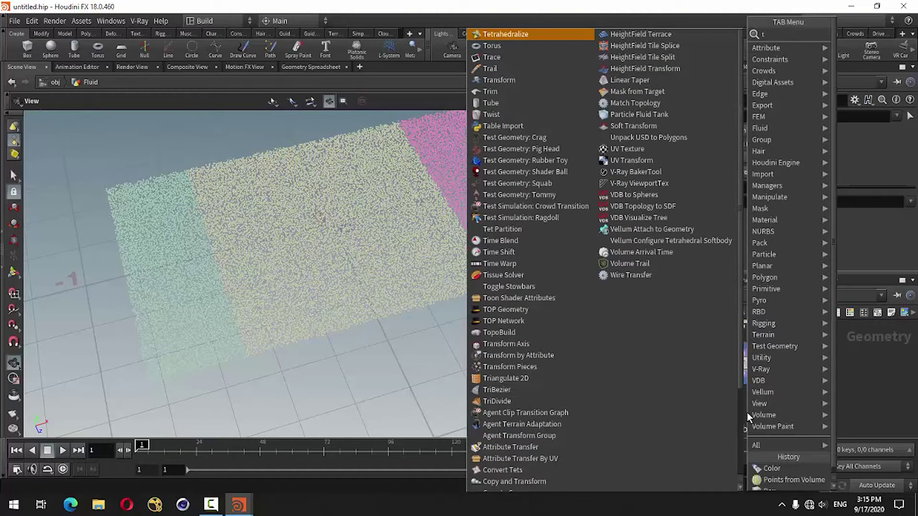
pyautogui.write('ra')
pyautogui.press('Escape')
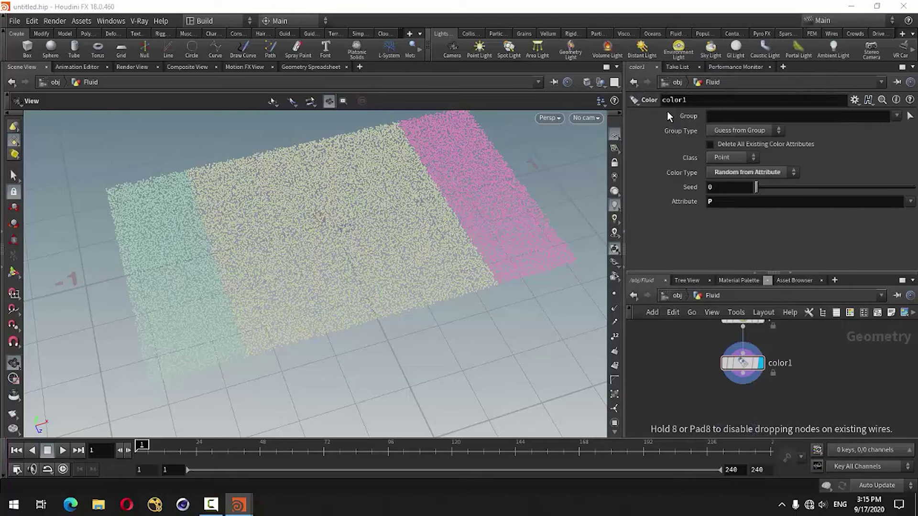
pyautogui.click(743, 414)
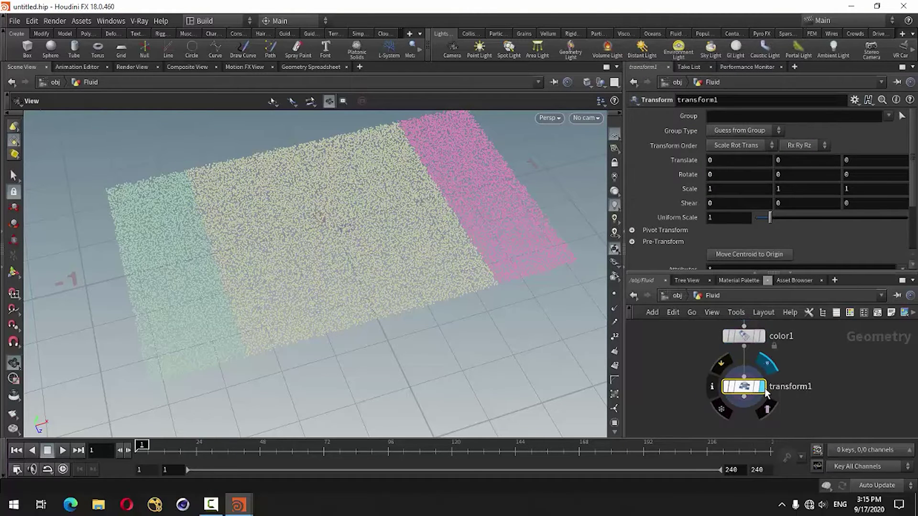
pyautogui.click(719, 174)
pyautogui.write('90')
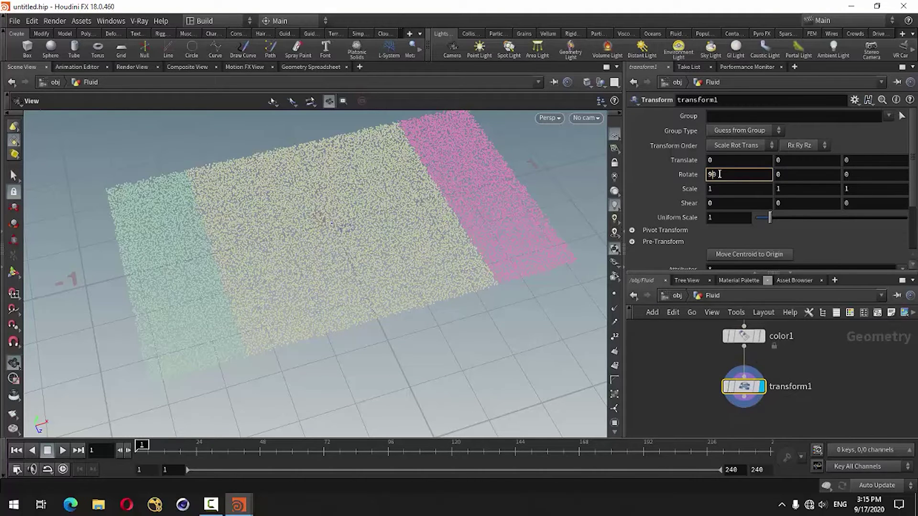
pyautogui.press('Return')
# Orbit to face the upright sheet and enlarge the network pane
pyautogui.moveTo(347, 290)
pyautogui.mouseDown()
pyautogui.moveTo(375, 221)
pyautogui.moveTo(324, 301)
pyautogui.moveTo(403, 317)
pyautogui.moveTo(371, 322)
pyautogui.mouseUp()
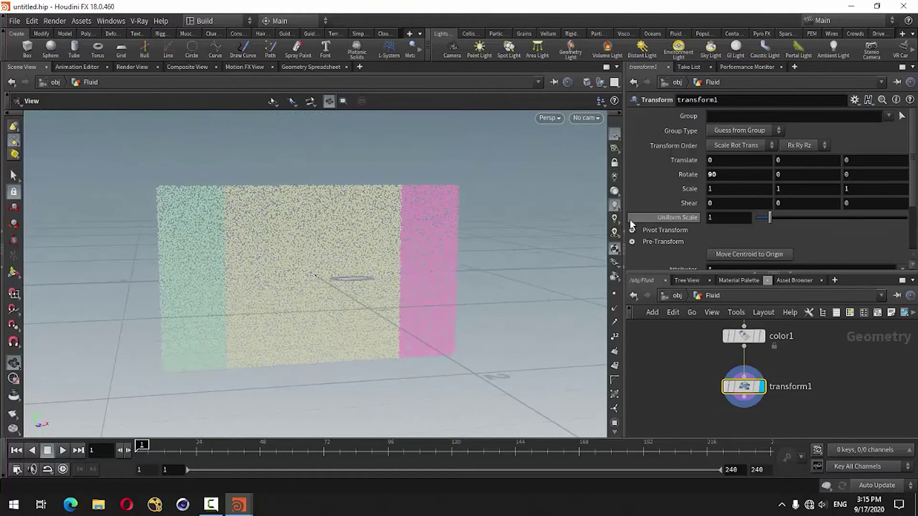
pyautogui.moveTo(630, 259); pyautogui.dragTo(549, 258)
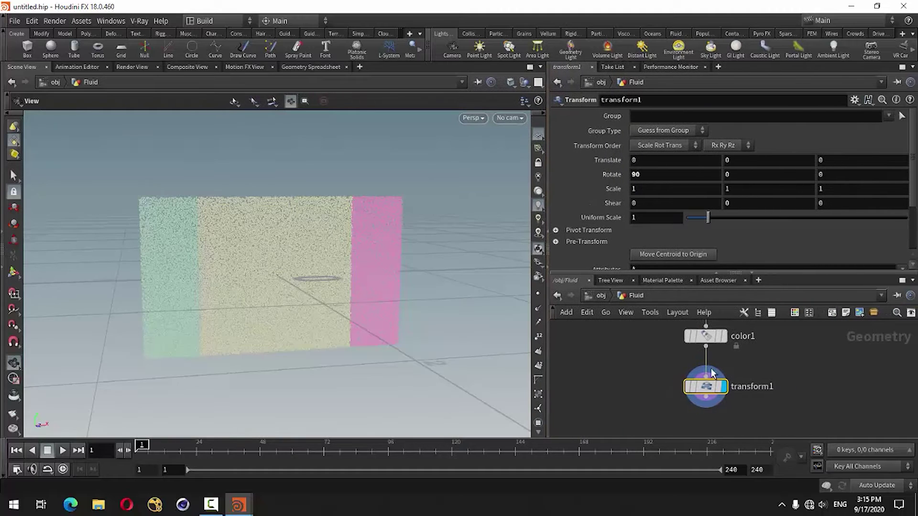
pyautogui.moveTo(716, 269); pyautogui.dragTo(717, 230)
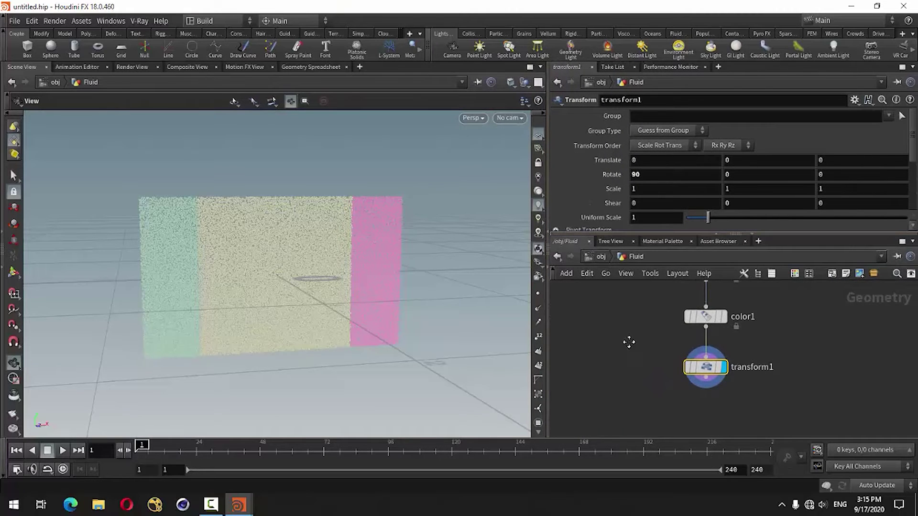
pyautogui.scroll(-2, 626, 349)
pyautogui.scroll(-2, 617, 359)
pyautogui.scroll(1, 616, 377)
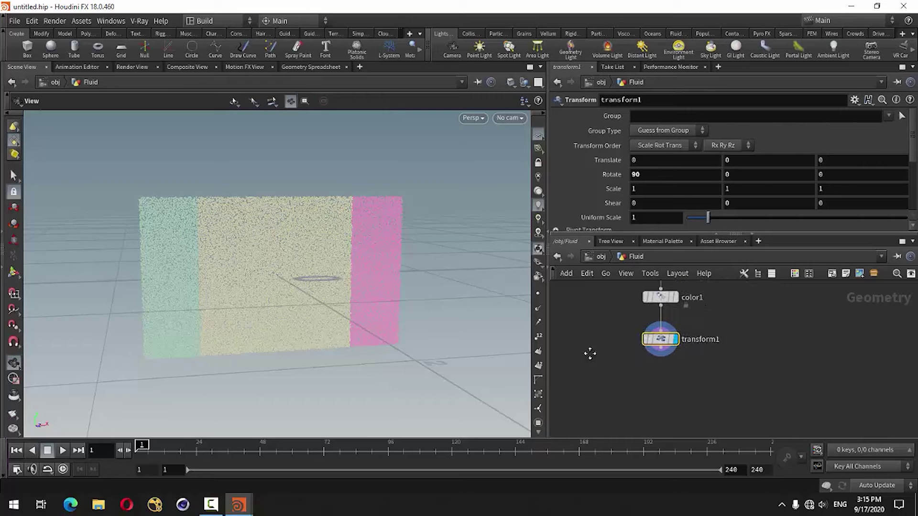
pyautogui.scroll(1, 603, 363)
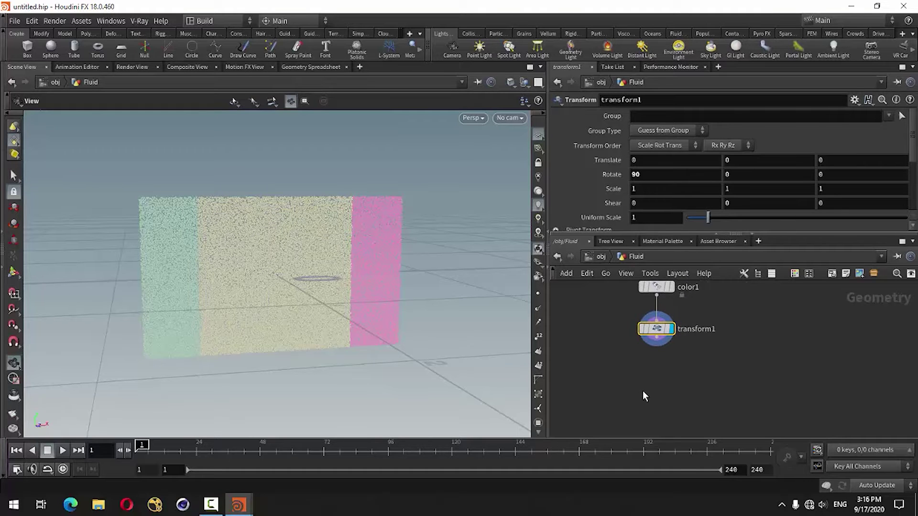
# Add Point VOP pointvop1 below transform1, wire and display it, then dive inside
pyautogui.press('Tab')
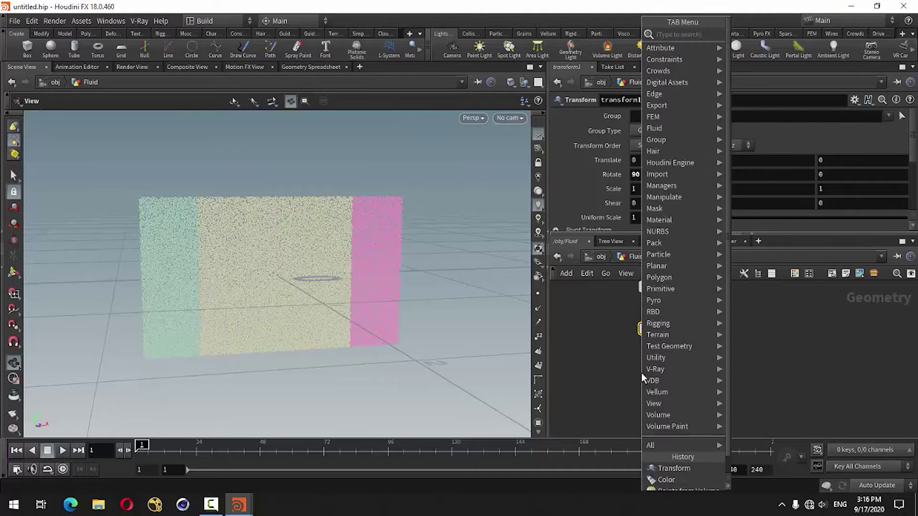
pyautogui.write('poin')
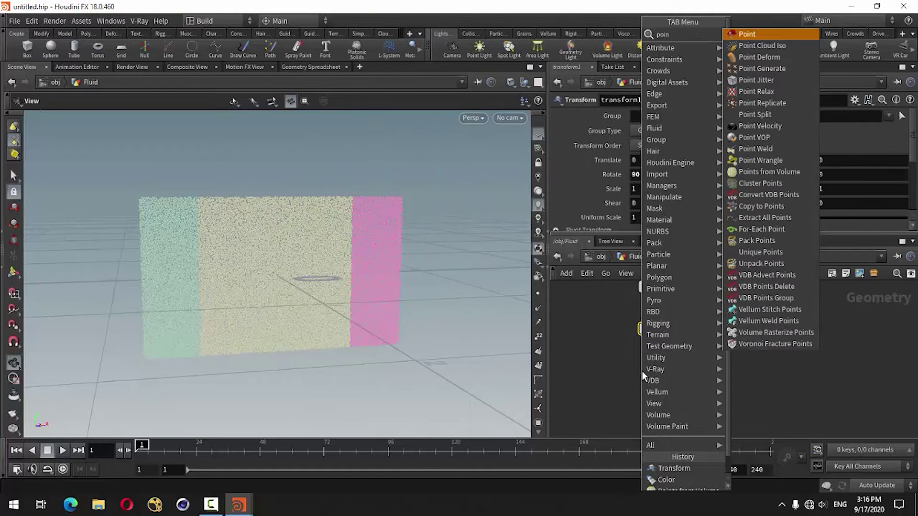
pyautogui.click(755, 137)
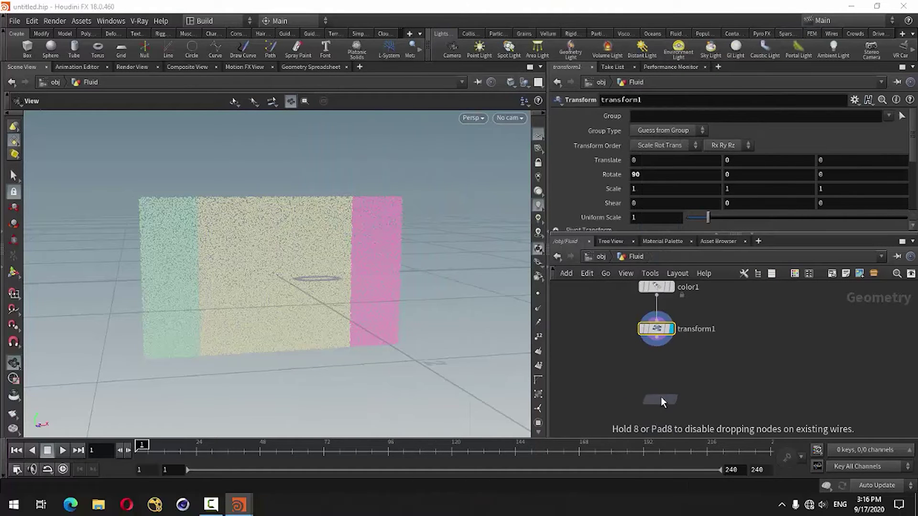
pyautogui.click(660, 373)
pyautogui.click(659, 345)
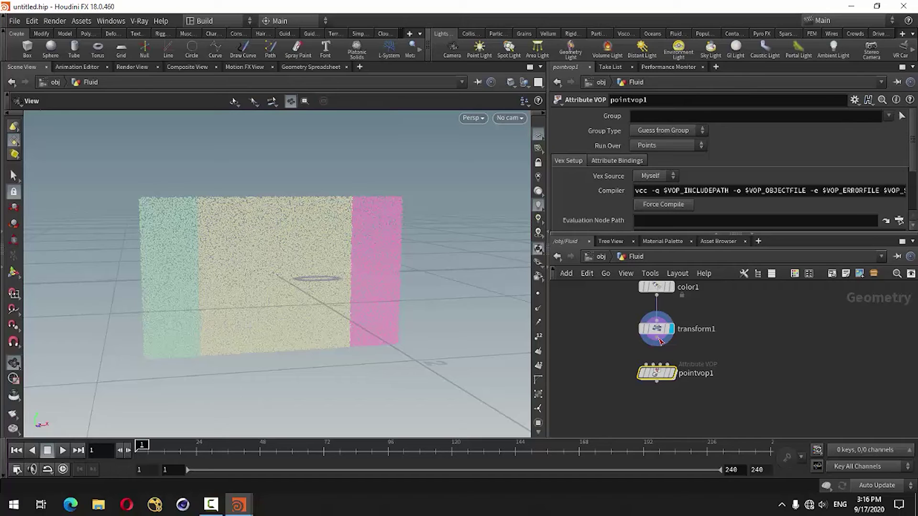
pyautogui.click(644, 373)
pyautogui.click(672, 373)
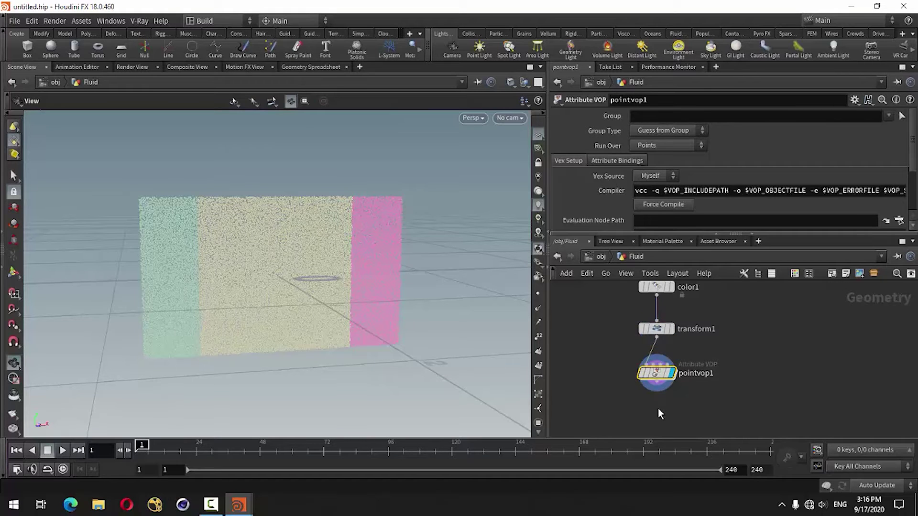
pyautogui.scroll(2, 661, 404)
pyautogui.scroll(1, 662, 404)
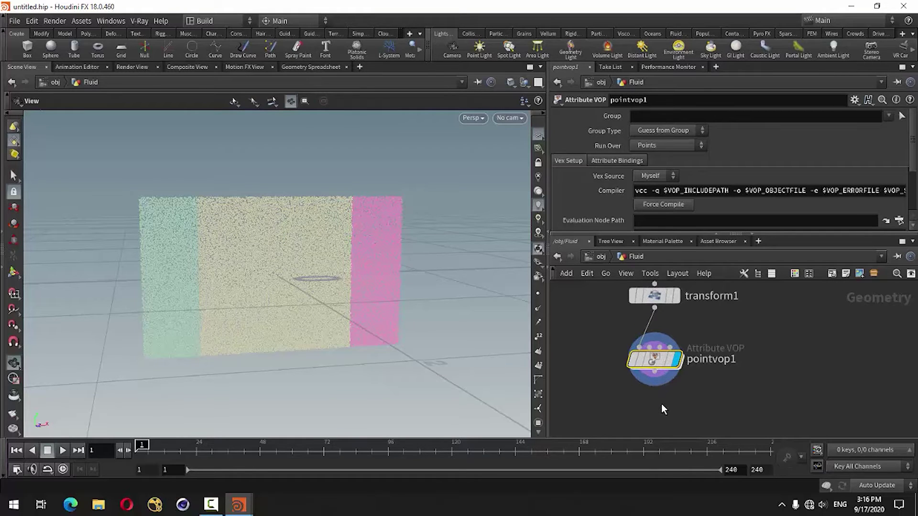
pyautogui.doubleClick(656, 360)
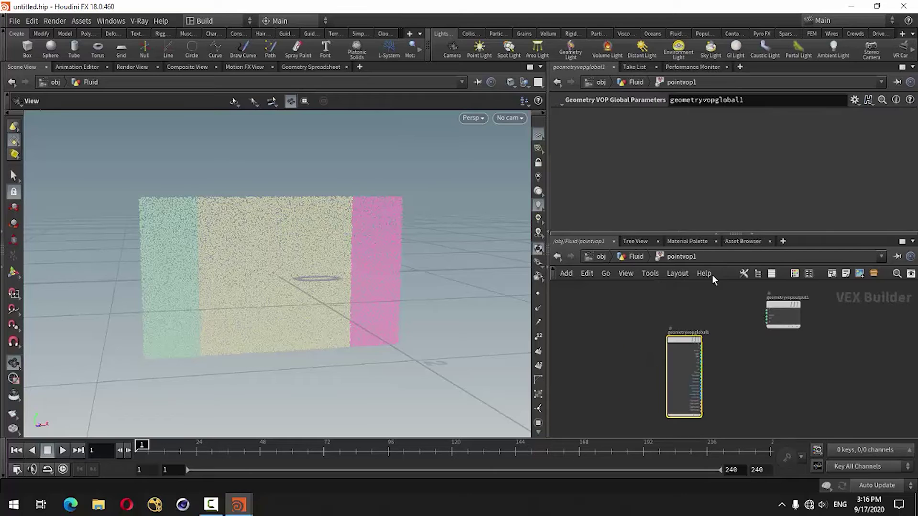
# Arrange the VOP global and output nodes and add a first Bind node, bind1
pyautogui.click(716, 235)
pyautogui.scroll(3, 718, 292)
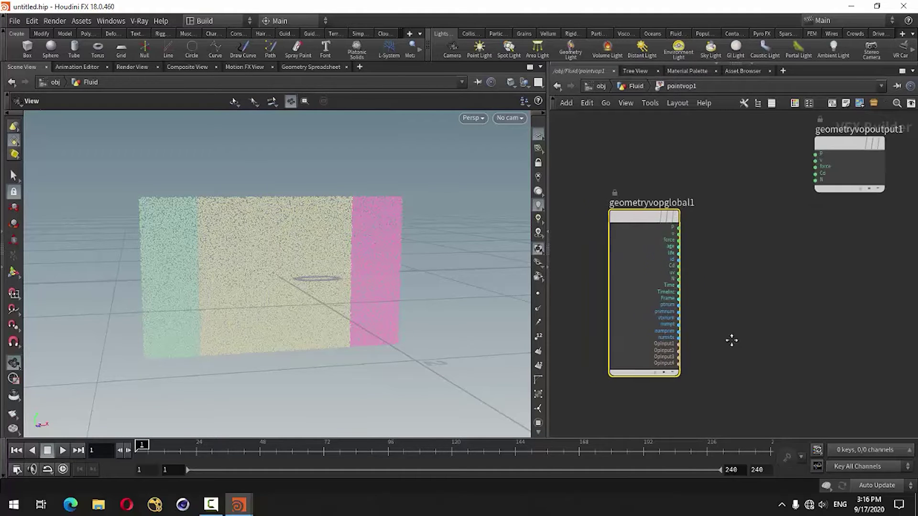
pyautogui.moveTo(828, 144); pyautogui.dragTo(830, 144)
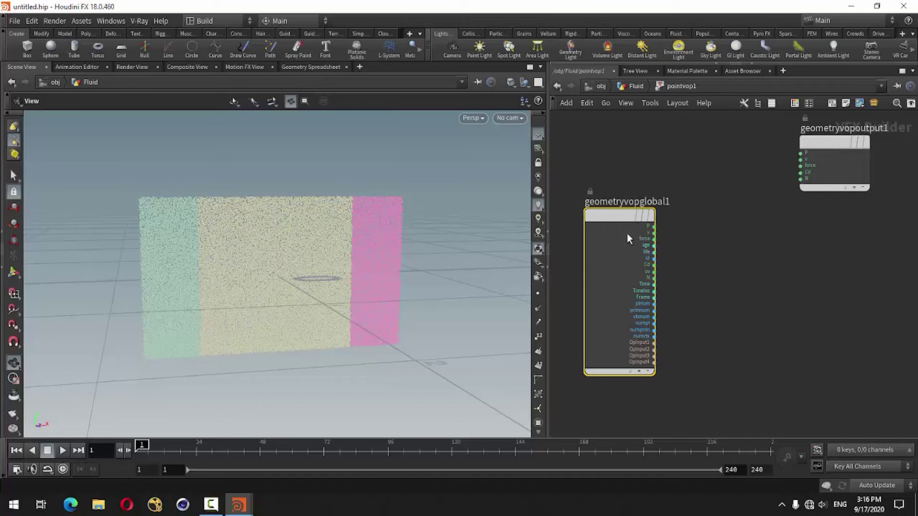
pyautogui.moveTo(613, 217); pyautogui.dragTo(600, 217)
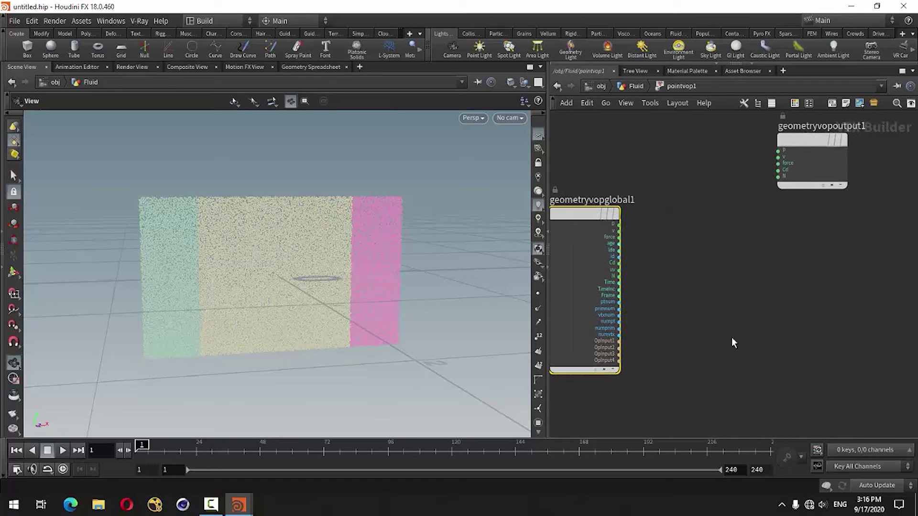
pyautogui.press('Tab')
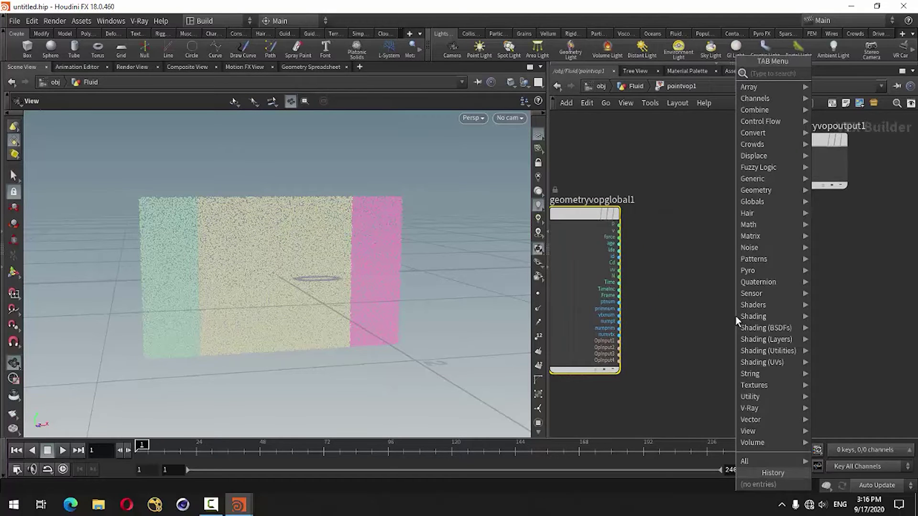
pyautogui.write('bind')
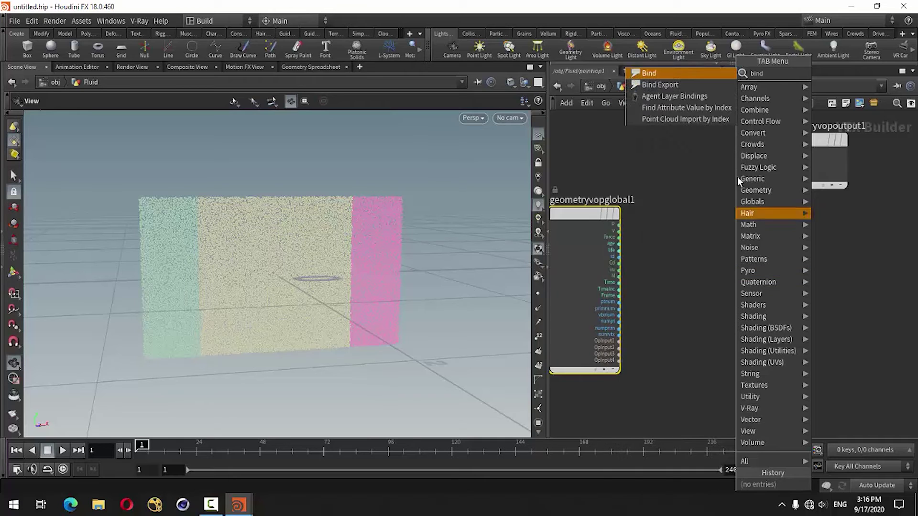
pyautogui.click(650, 73)
pyautogui.click(786, 285)
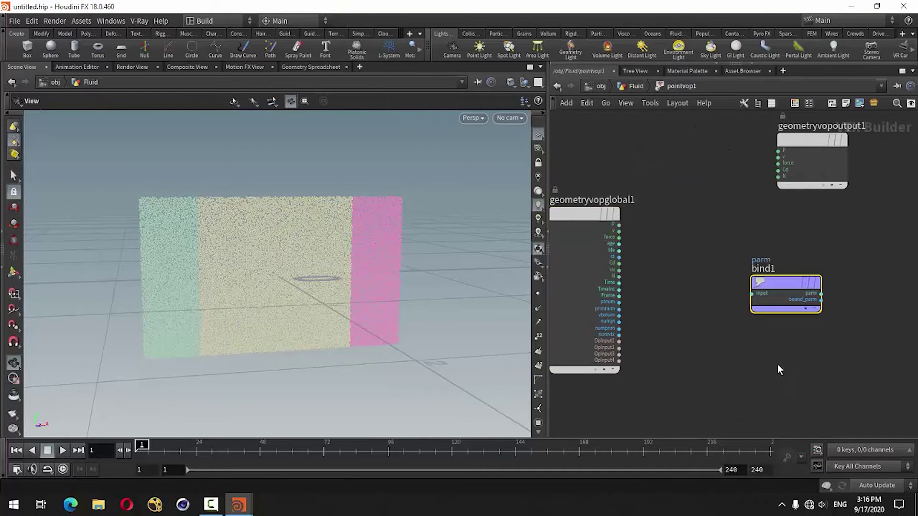
# Add a second Bind node, bind2, below bind1
pyautogui.press('Tab')
pyautogui.write('b')
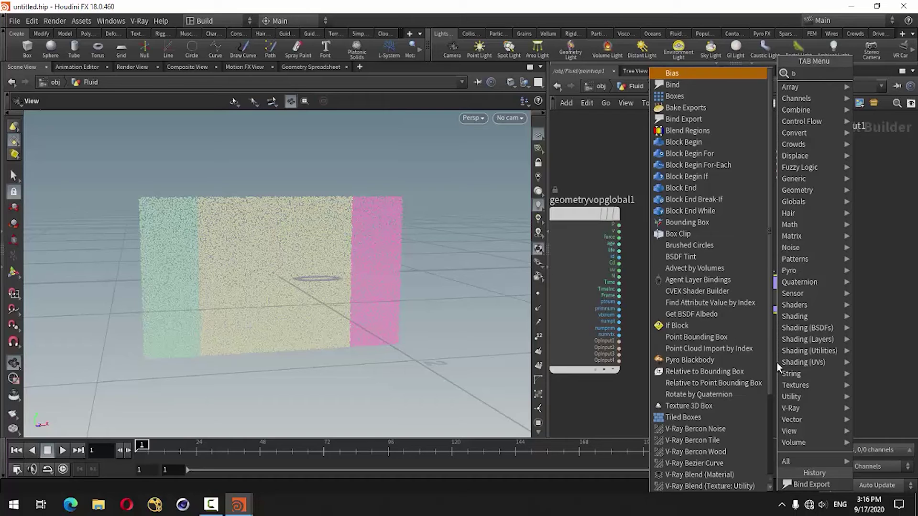
pyautogui.write('ind')
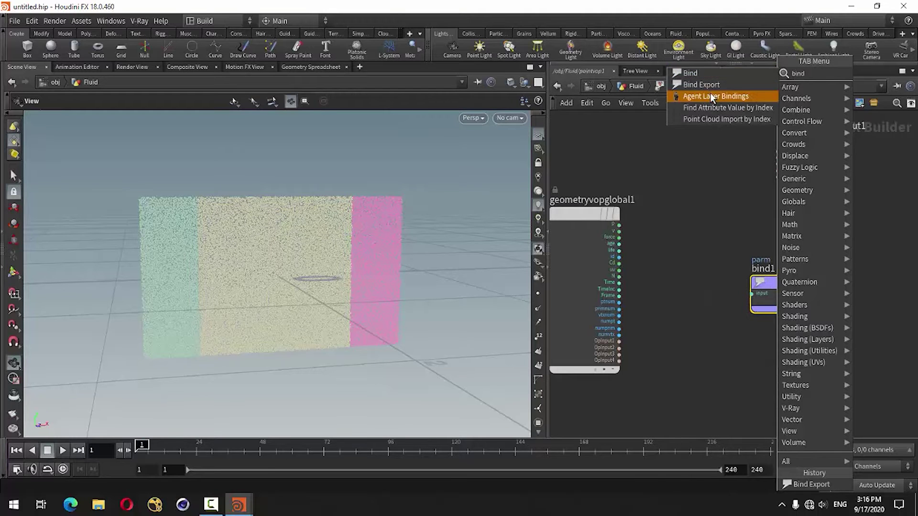
pyautogui.click(709, 89)
pyautogui.click(779, 360)
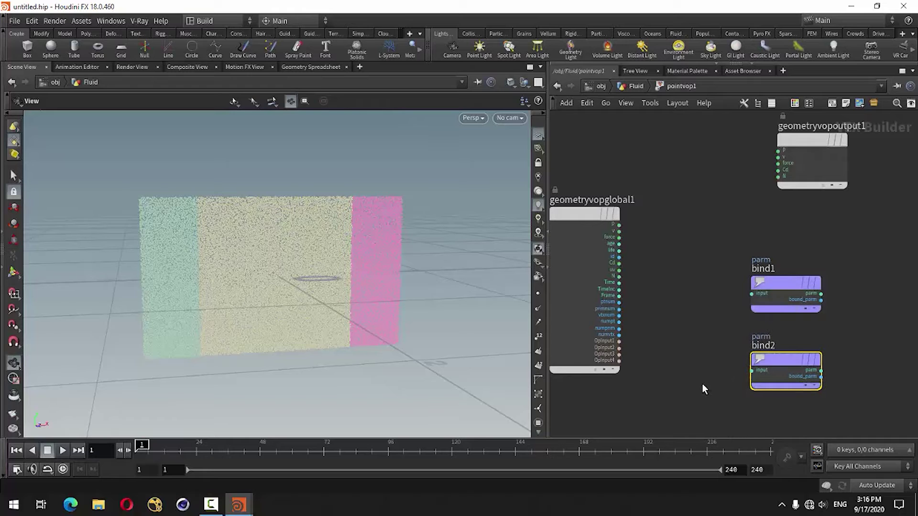
pyautogui.scroll(-2, 702, 384)
# Name bind1's parameter density
pyautogui.click(749, 66)
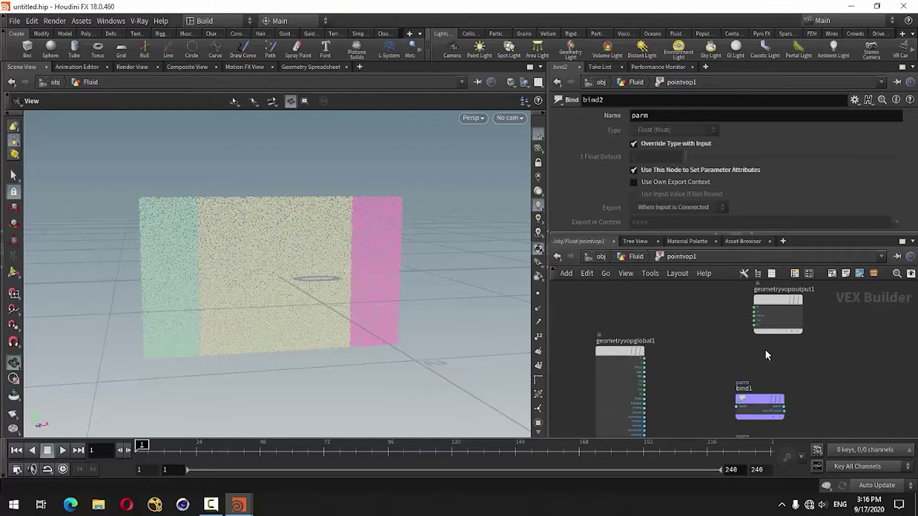
pyautogui.scroll(2, 794, 371)
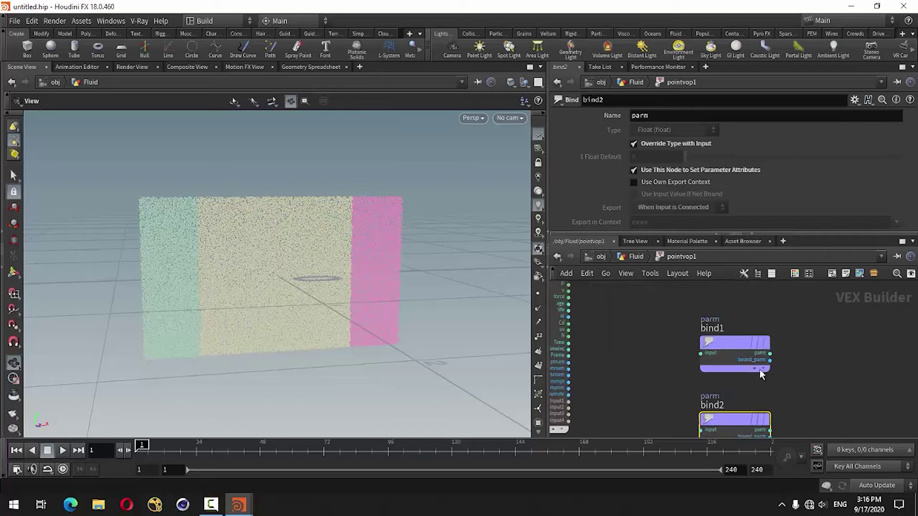
pyautogui.click(759, 366)
pyautogui.doubleClick(651, 116)
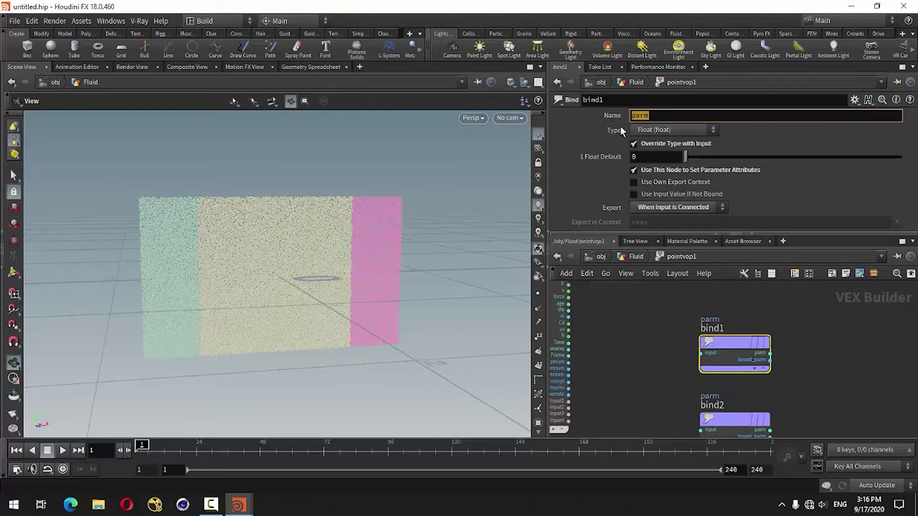
pyautogui.write('density')
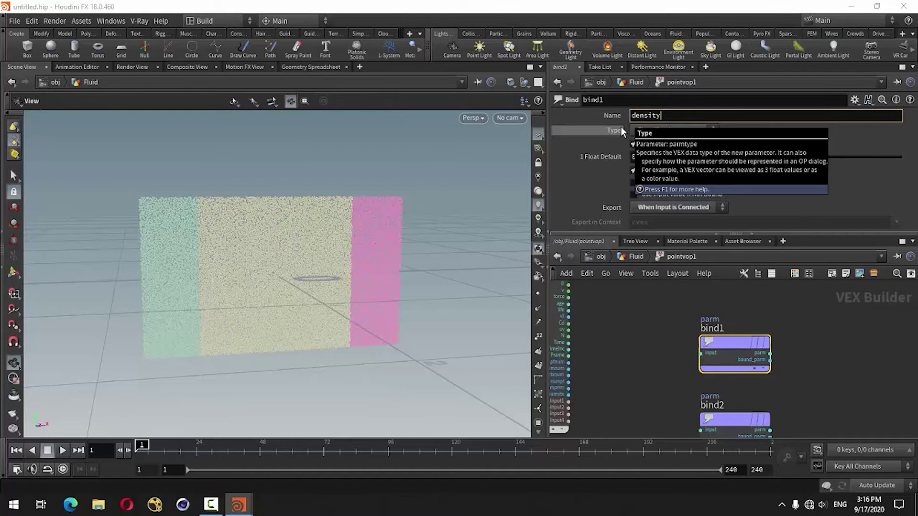
pyautogui.press('Return')
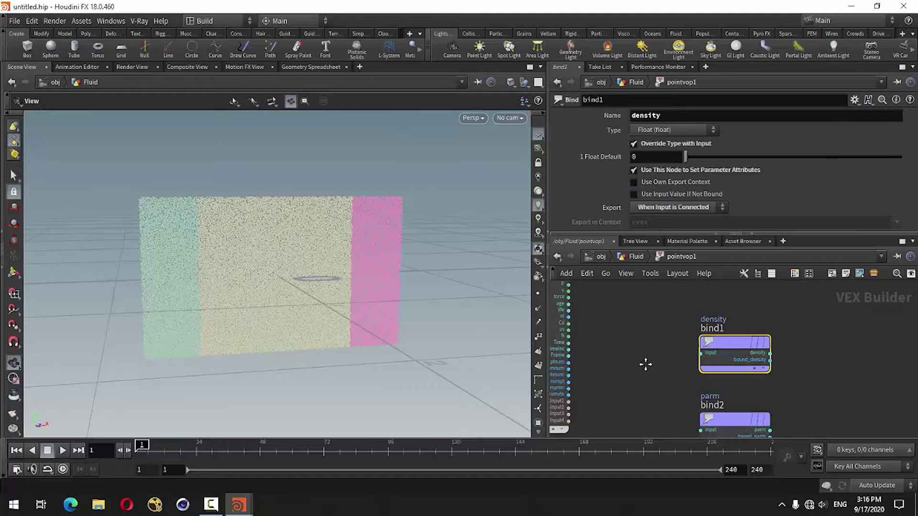
# Name bind2's parameter viscosity
pyautogui.moveTo(672, 380); pyautogui.dragTo(678, 334, button='middle')
pyautogui.click(739, 380)
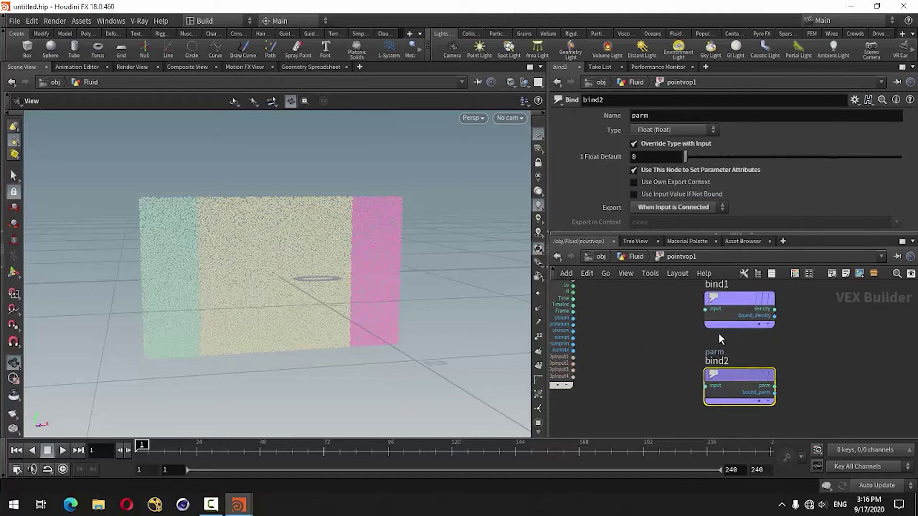
pyautogui.doubleClick(643, 115)
pyautogui.write('vi')
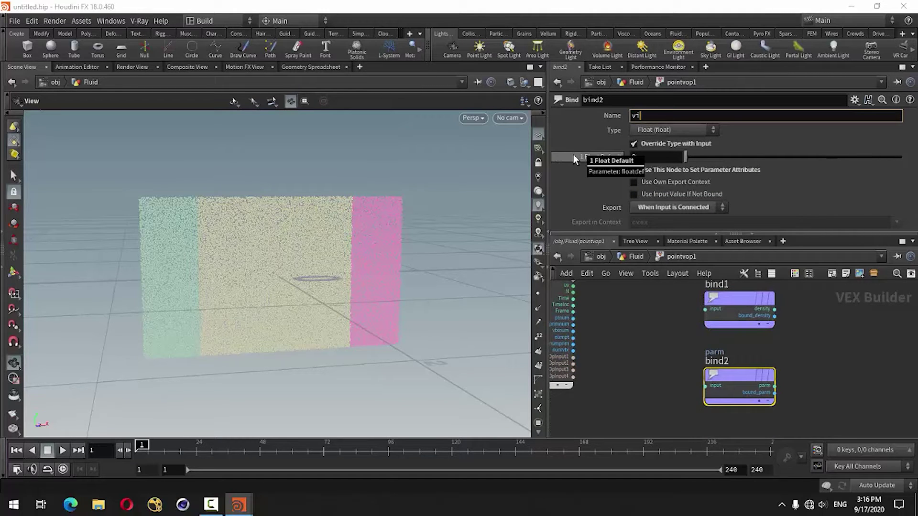
pyautogui.write('scos')
pyautogui.write('ity')
pyautogui.press('Return')
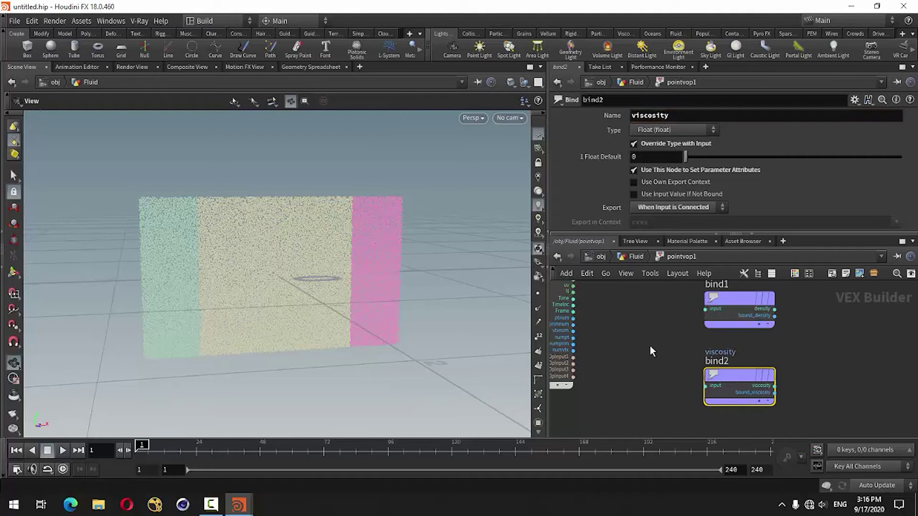
# Rearrange the bind and global nodes to make room in the VOP network
pyautogui.click(714, 233)
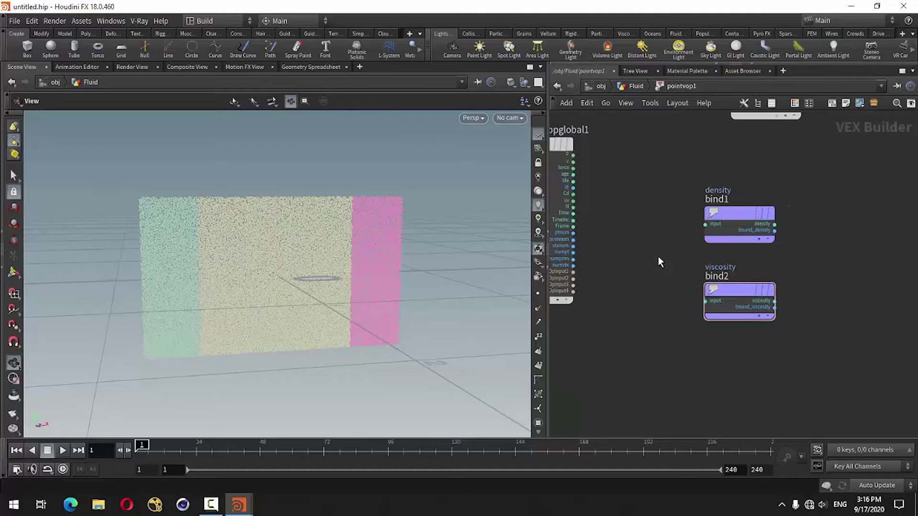
pyautogui.moveTo(670, 216); pyautogui.dragTo(765, 360)
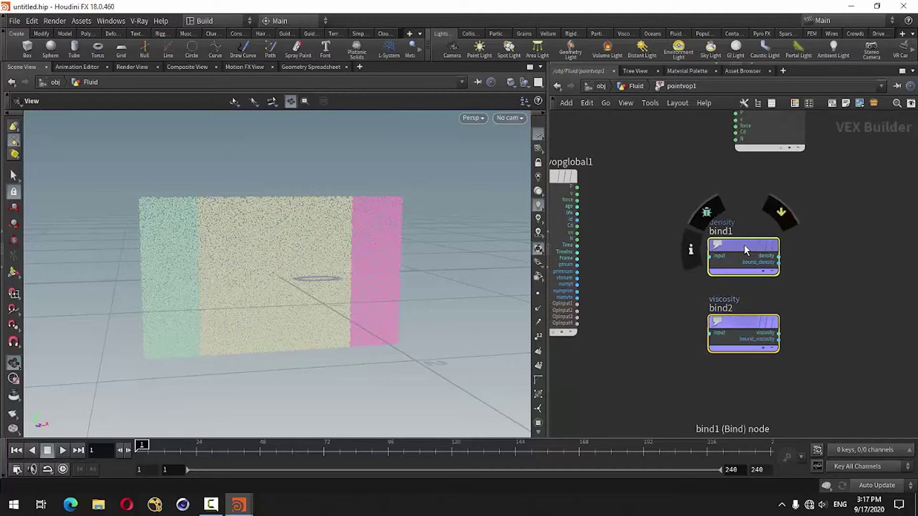
pyautogui.moveTo(744, 245); pyautogui.dragTo(805, 244)
pyautogui.click(687, 346)
pyautogui.moveTo(687, 346); pyautogui.dragTo(697, 362, button='middle')
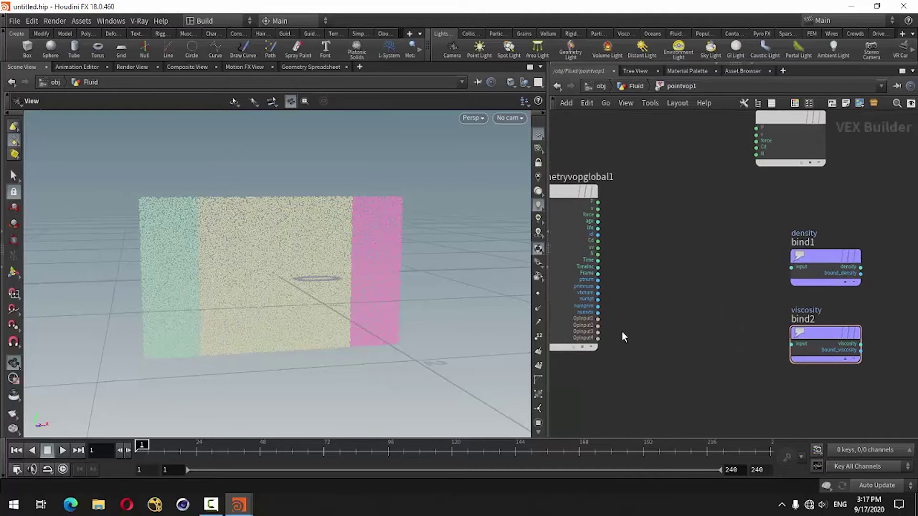
pyautogui.moveTo(564, 195); pyautogui.dragTo(608, 261)
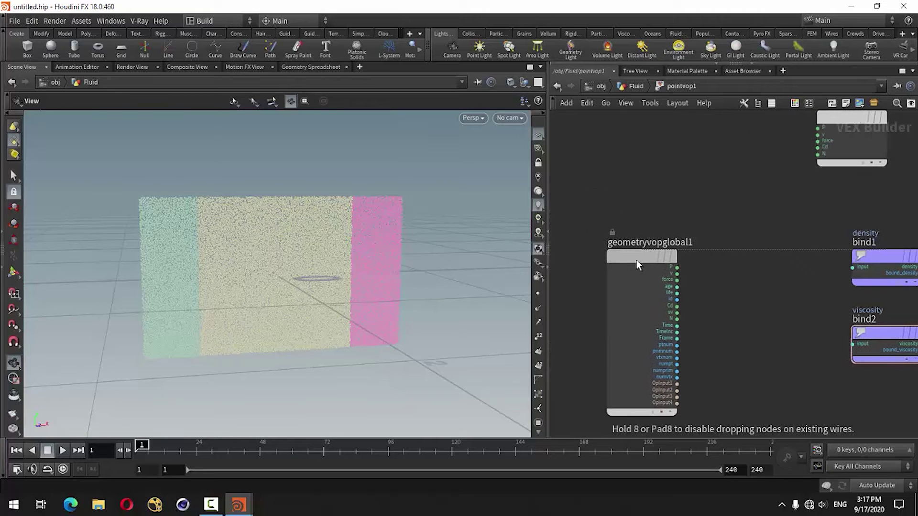
pyautogui.moveTo(717, 346); pyautogui.dragTo(690, 285, button='middle')
# Add a Vector to Float node fed by the global Cd output
pyautogui.press('Tab')
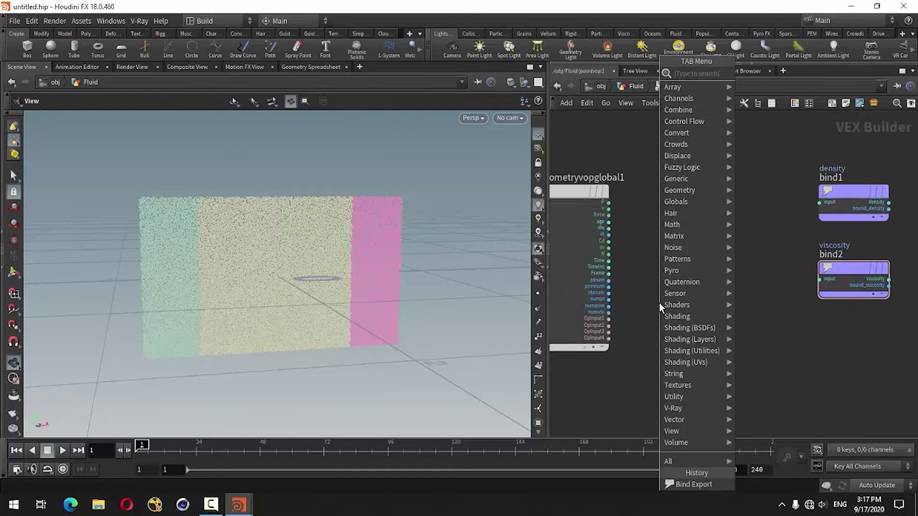
pyautogui.write('vec')
pyautogui.press('Down')
pyautogui.press('Return')
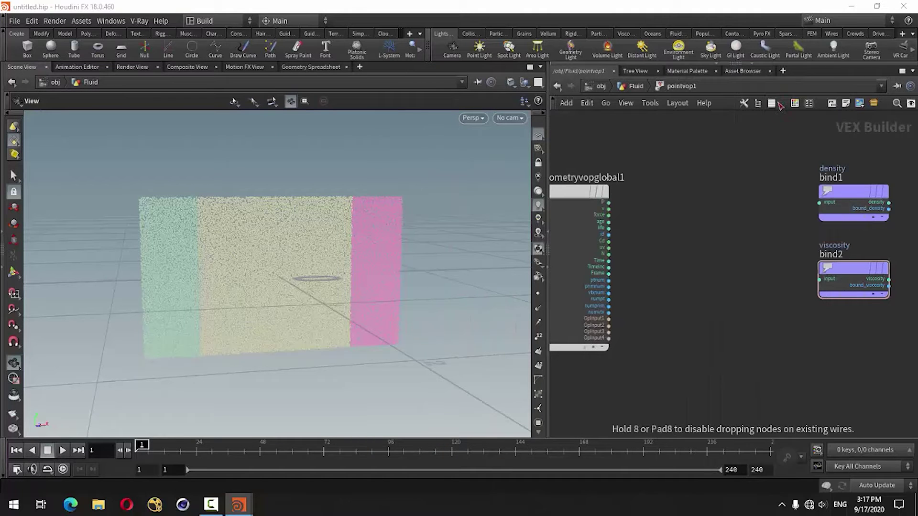
pyautogui.click(693, 249)
pyautogui.scroll(2, 685, 306)
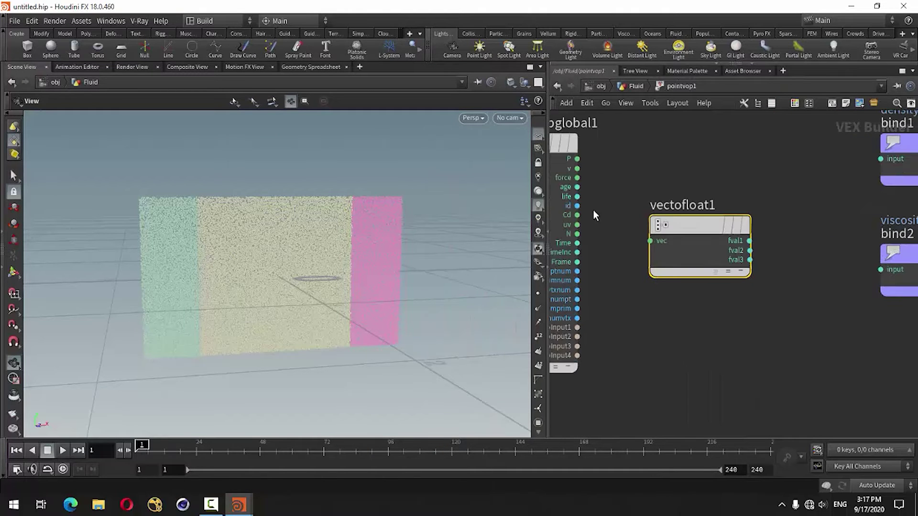
pyautogui.click(577, 214)
pyautogui.click(650, 241)
# Wire fval1 into the density bind and fval2 into the viscosity bind
pyautogui.moveTo(679, 360)
pyautogui.mouseDown(button='middle')
pyautogui.moveTo(718, 373)
pyautogui.moveTo(669, 377)
pyautogui.mouseUp(button='middle')
pyautogui.moveTo(589, 265); pyautogui.dragTo(604, 218)
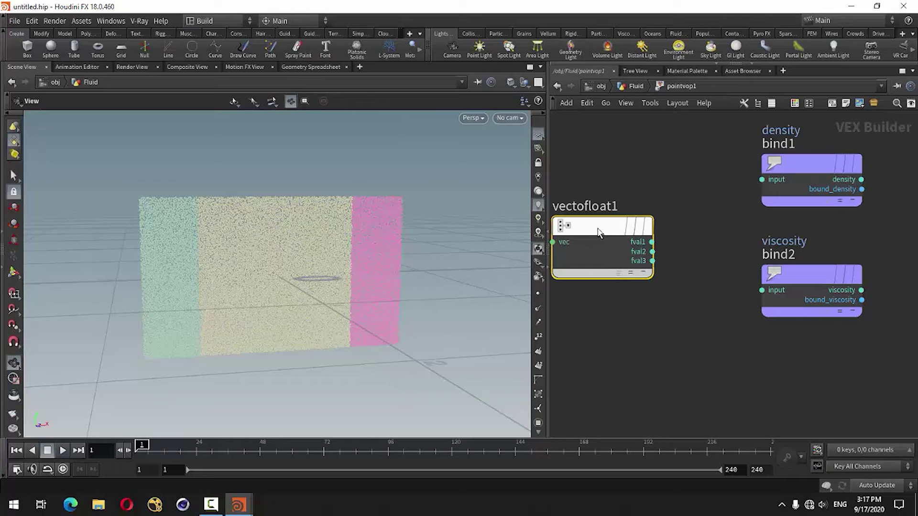
pyautogui.click(652, 242)
pyautogui.click(762, 179)
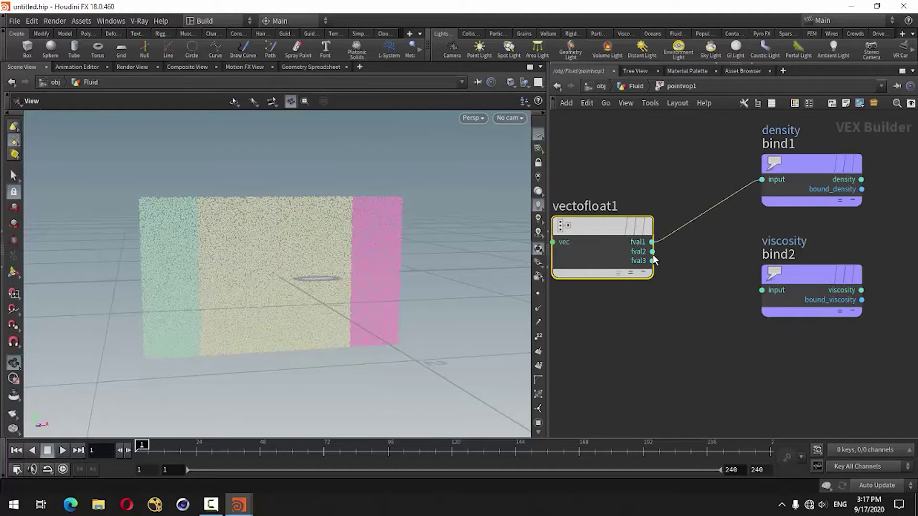
pyautogui.click(653, 252)
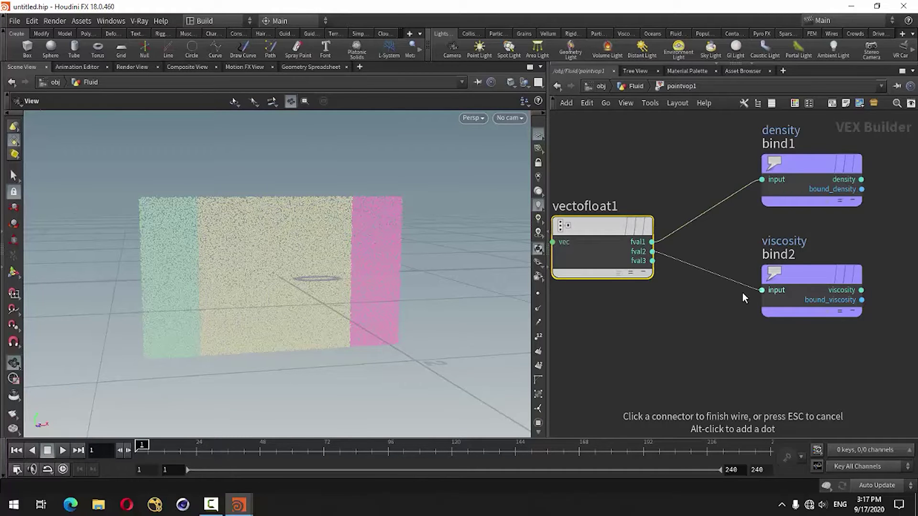
pyautogui.click(746, 293)
# Return to the Fluid network and deselect pointvop1
pyautogui.scroll(-2, 707, 353)
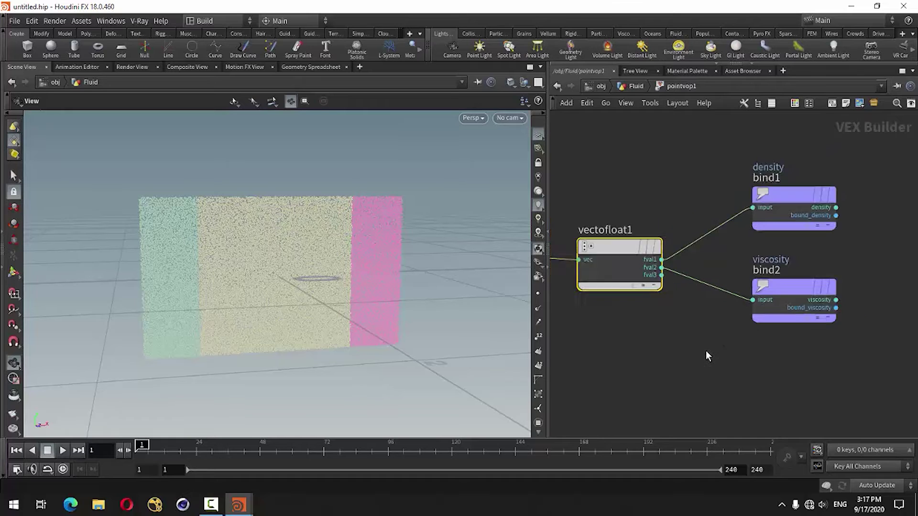
pyautogui.click(559, 89)
pyautogui.click(645, 331)
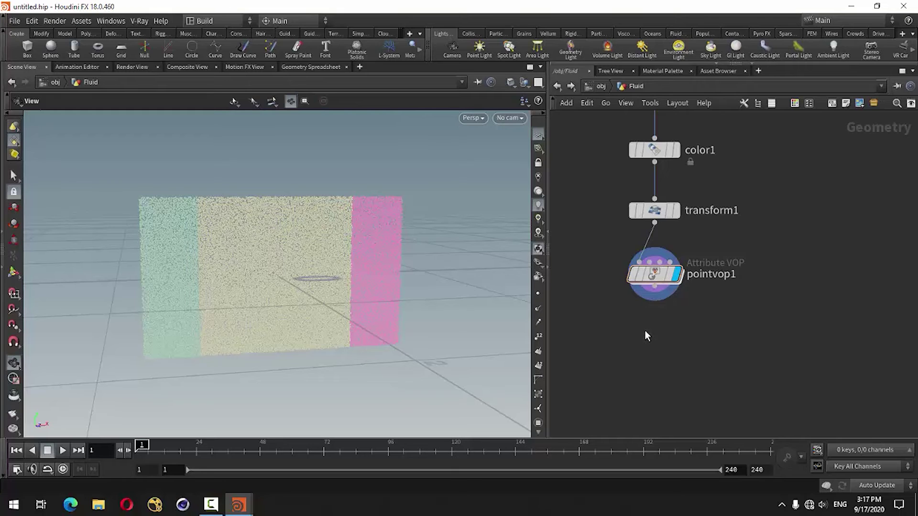
pyautogui.press('Tab')
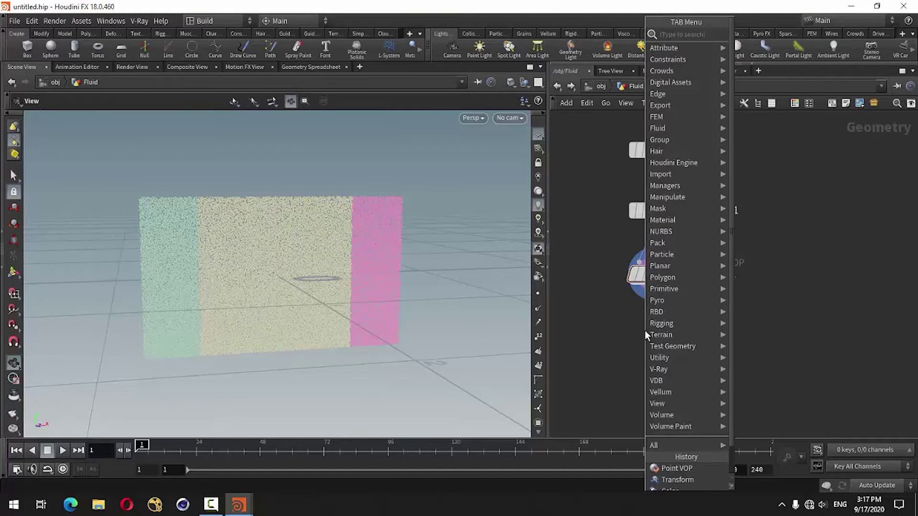
# Add a displayed Null below pointvop1 and name it out
pyautogui.write('null')
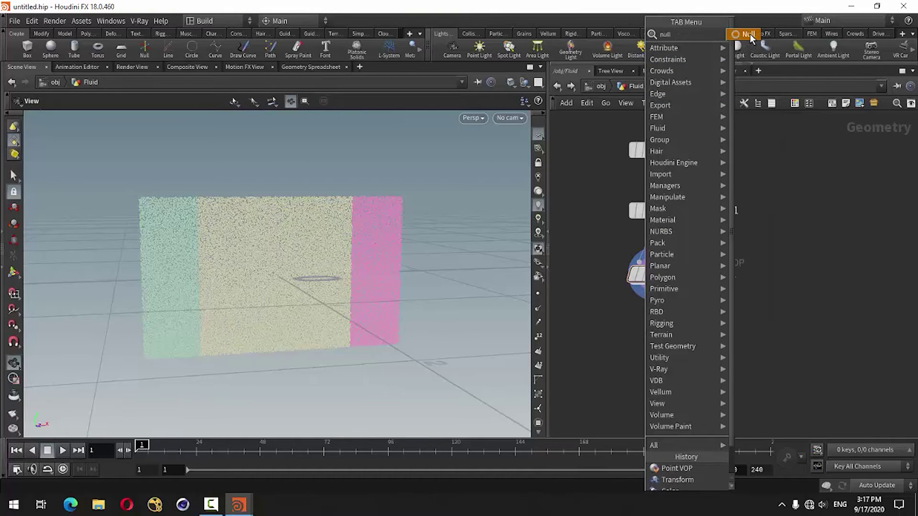
pyautogui.click(746, 35)
pyautogui.click(655, 353)
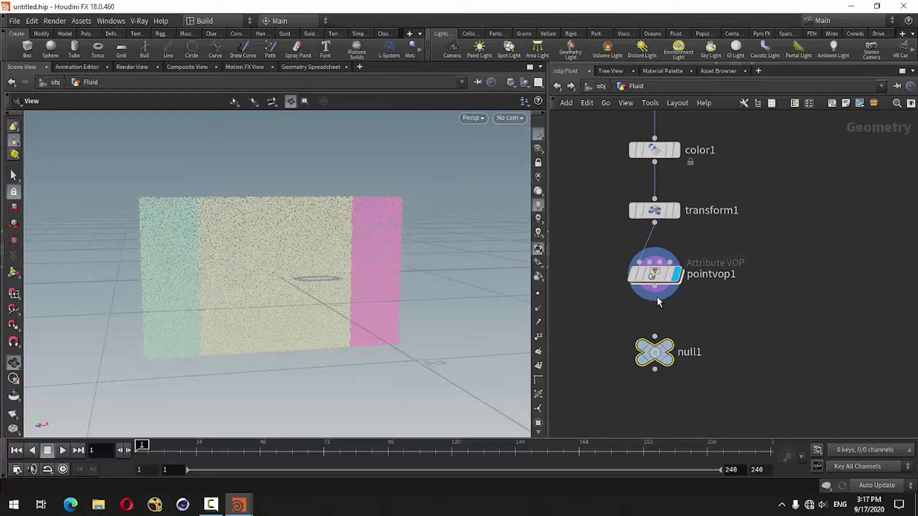
pyautogui.doubleClick(707, 353)
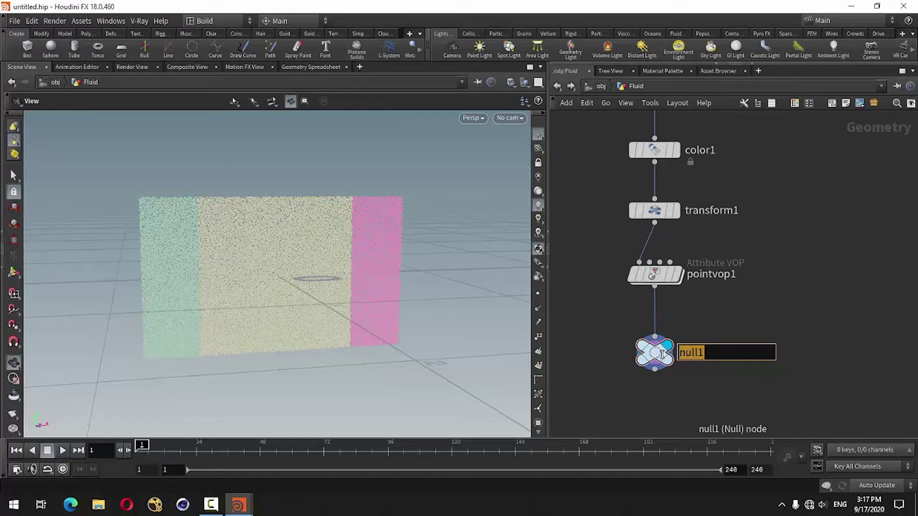
pyautogui.write('out')
pyautogui.press('Return')
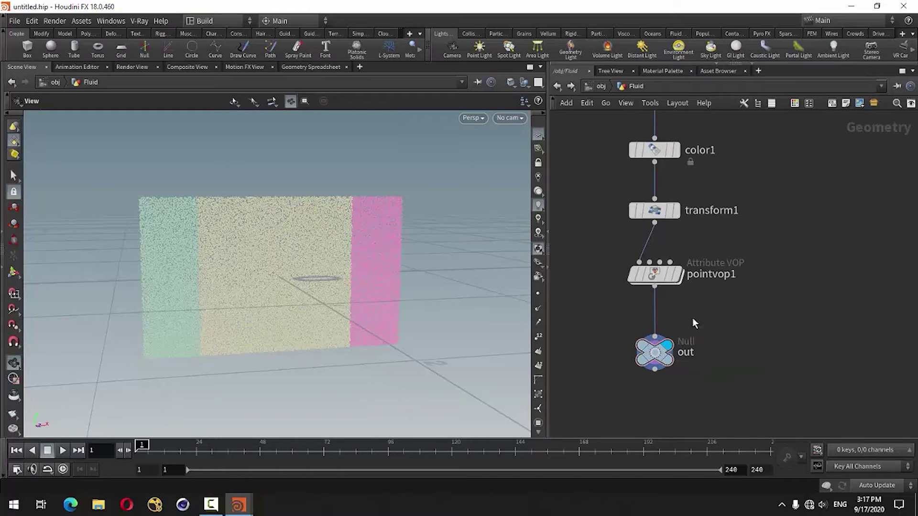
# Colour the out node red and open Save As for the scene
pyautogui.press('c')
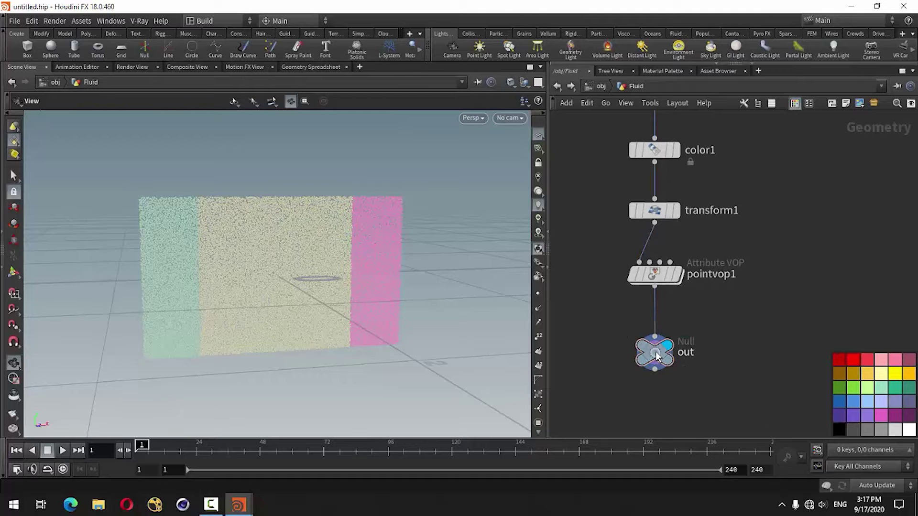
pyautogui.click(850, 359)
pyautogui.press('c')
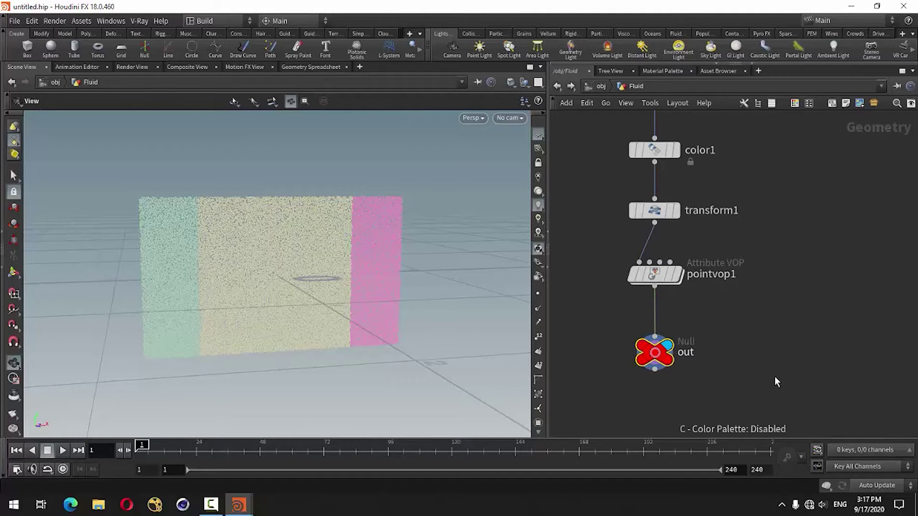
pyautogui.scroll(-2, 761, 337)
pyautogui.scroll(2, 741, 380)
pyautogui.scroll(2, 736, 391)
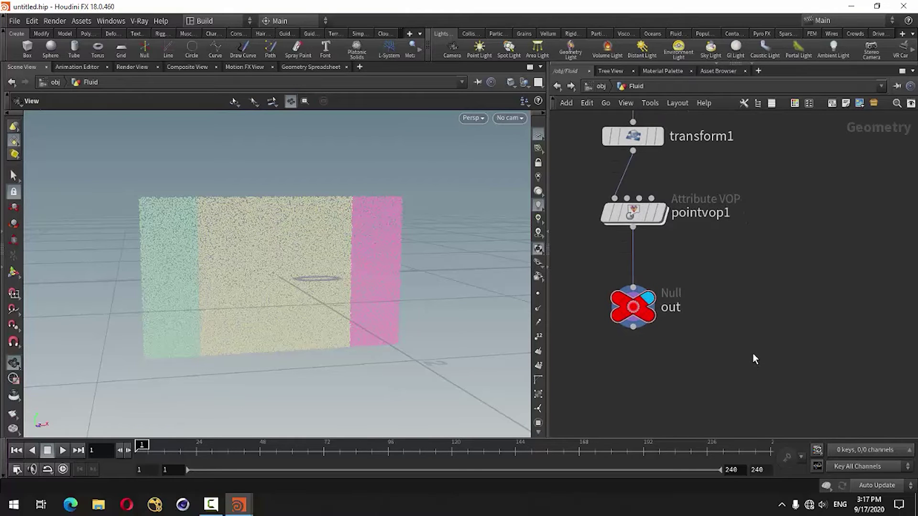
pyautogui.hotkey('ctrl', 's')
# Save the scene to the Desktop, renaming 'untitled' to tutorial.hip
pyautogui.moveTo(591, 200); pyautogui.dragTo(453, 126)
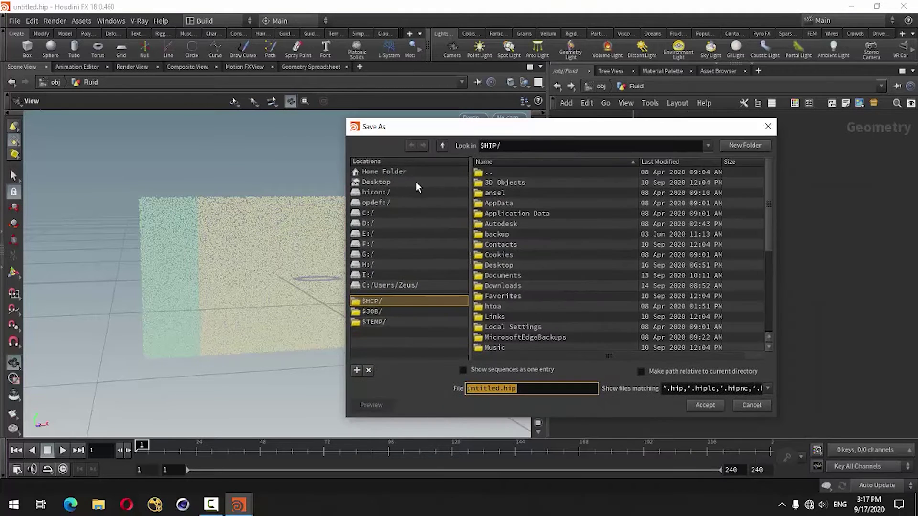
pyautogui.click(389, 185)
pyautogui.moveTo(500, 390); pyautogui.dragTo(409, 388)
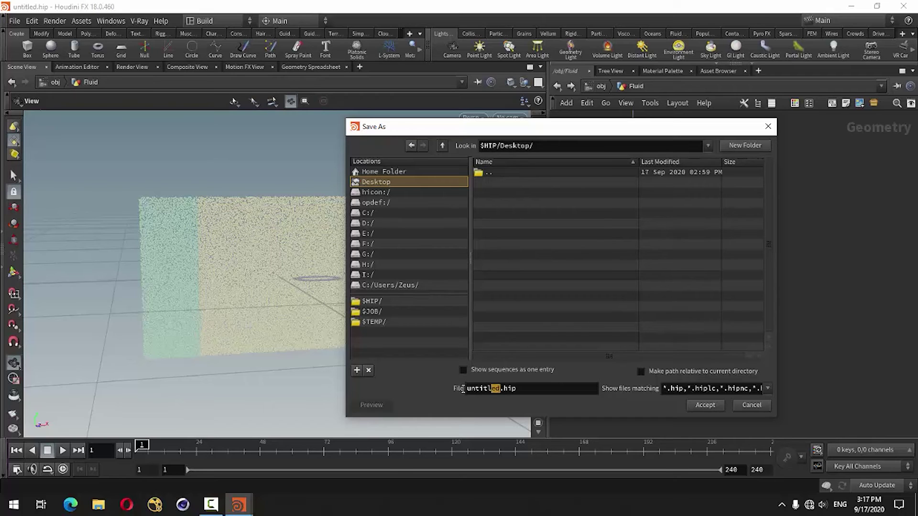
pyautogui.write('tut')
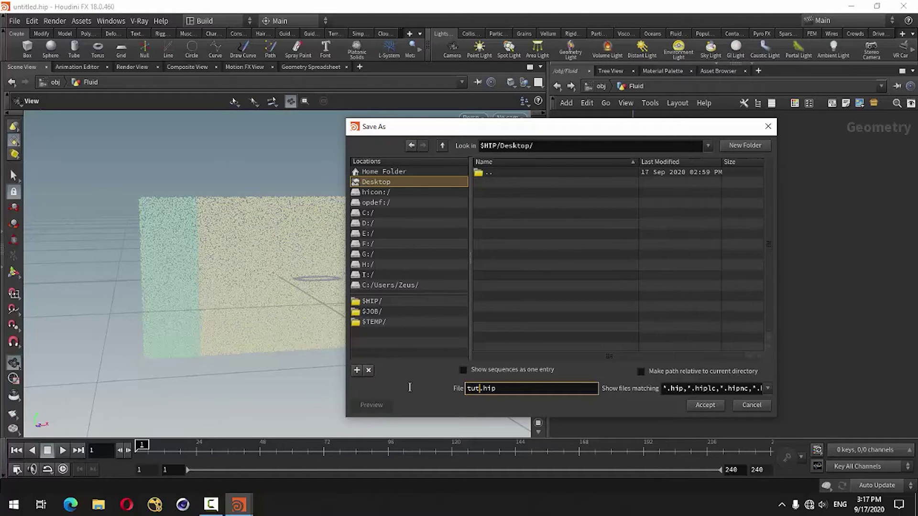
pyautogui.write('oria')
pyautogui.write('l')
pyautogui.click(716, 408)
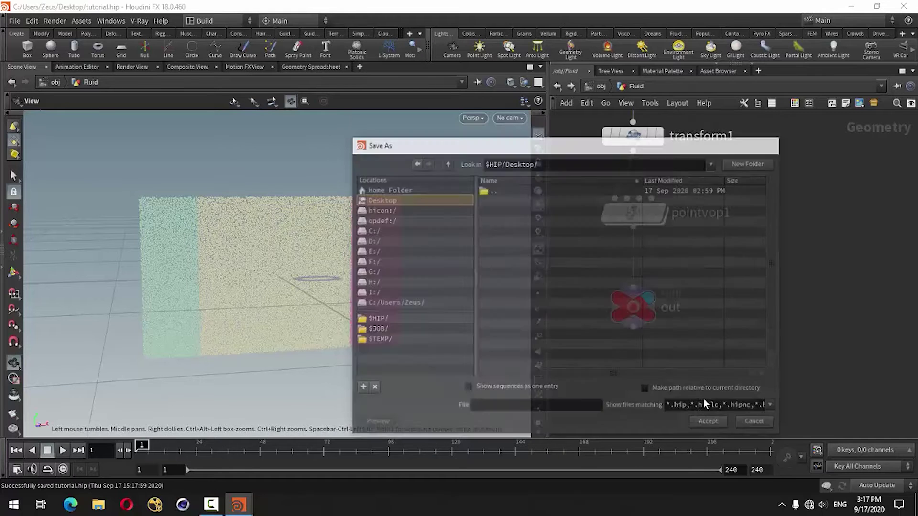
# Add a DOP Network below out, rename it Fluidsim, display it, and dive inside
pyautogui.moveTo(639, 382); pyautogui.dragTo(644, 325, button='middle')
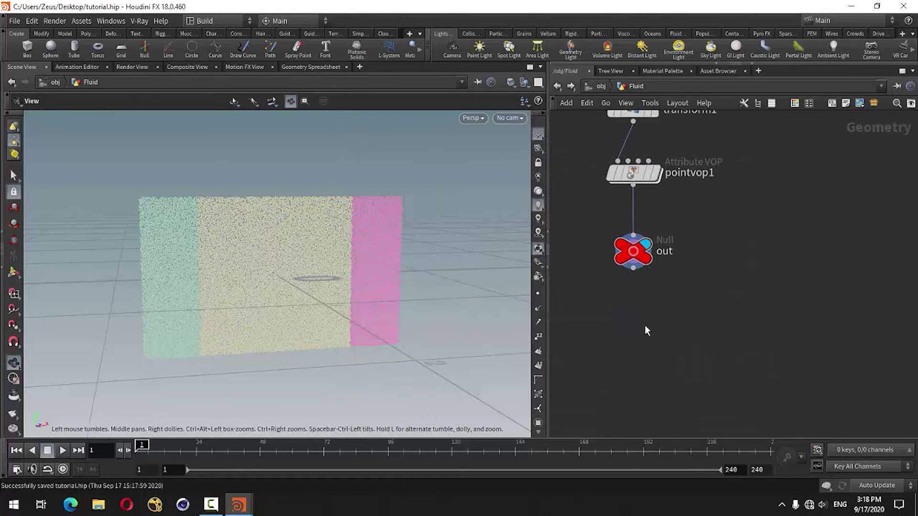
pyautogui.press('Tab')
pyautogui.write('d')
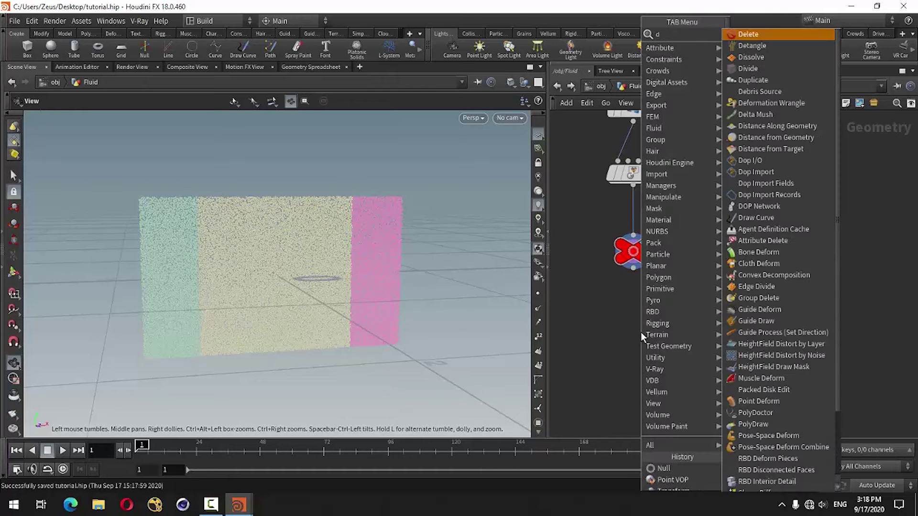
pyautogui.write('op')
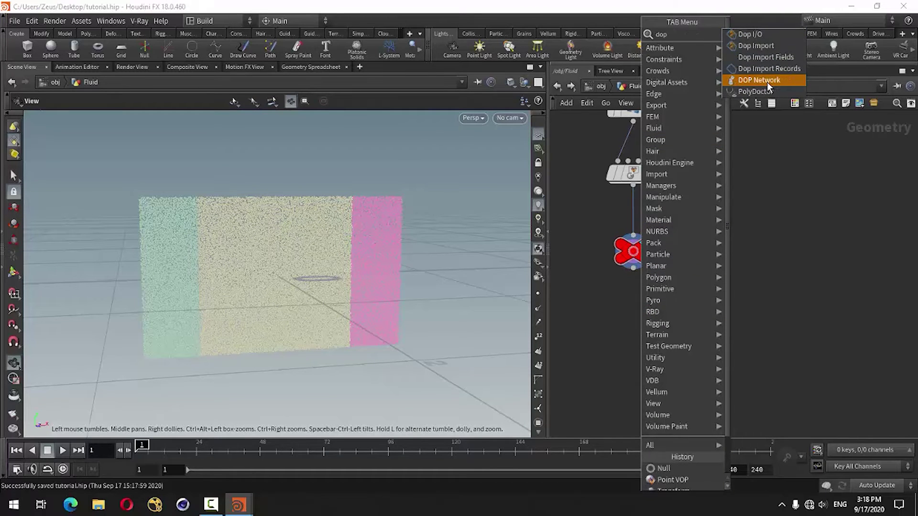
pyautogui.click(767, 81)
pyautogui.click(641, 326)
pyautogui.scroll(1, 646, 345)
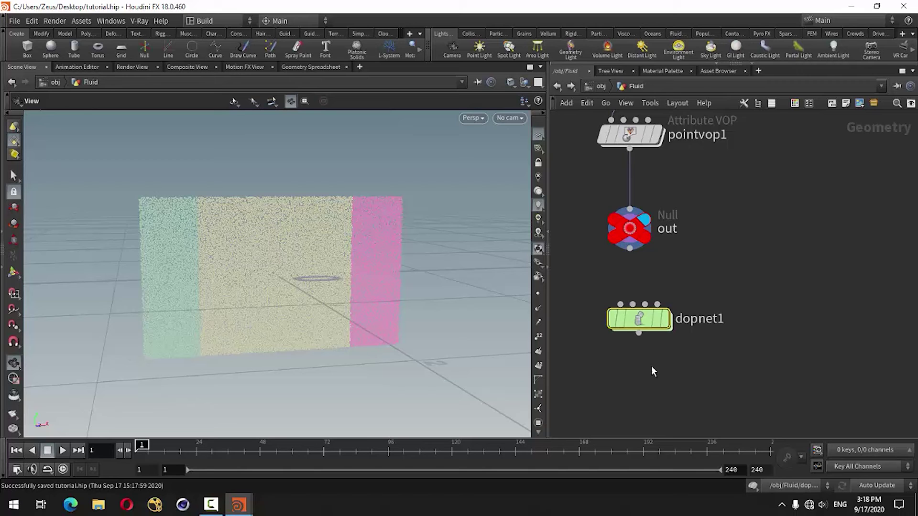
pyautogui.moveTo(638, 319)
pyautogui.doubleClick(690, 319)
pyautogui.write('F')
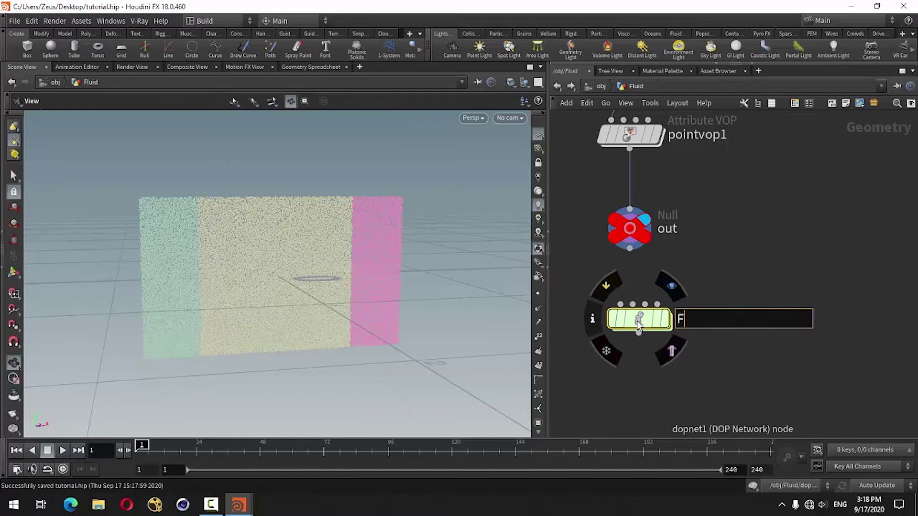
pyautogui.write('luids')
pyautogui.write('im')
pyautogui.press('Return')
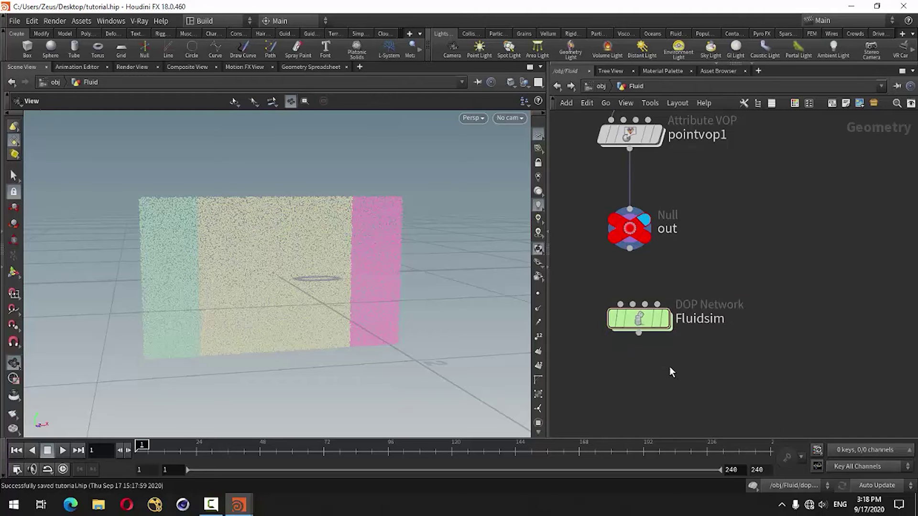
pyautogui.click(664, 318)
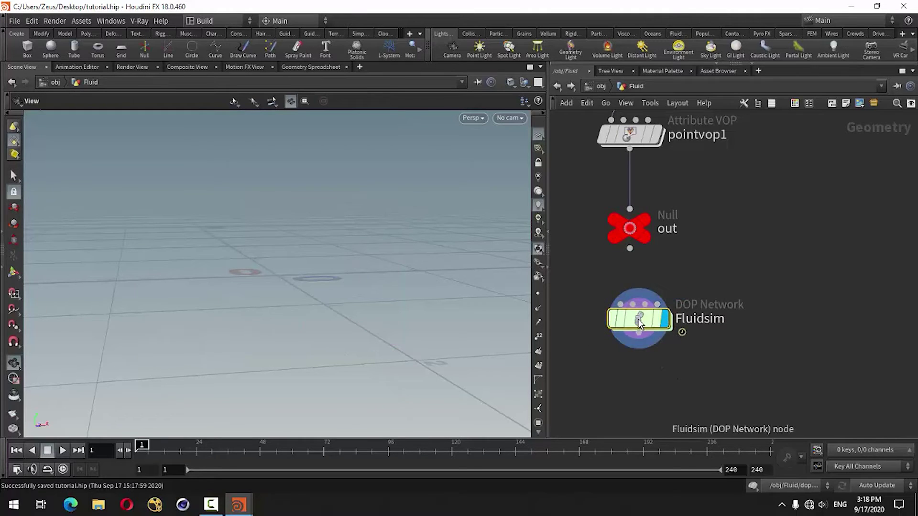
pyautogui.doubleClick(639, 324)
# Add a FLIP Solver above the output node and wire it into output
pyautogui.moveTo(656, 317); pyautogui.dragTo(648, 397, button='middle')
pyautogui.press('Tab')
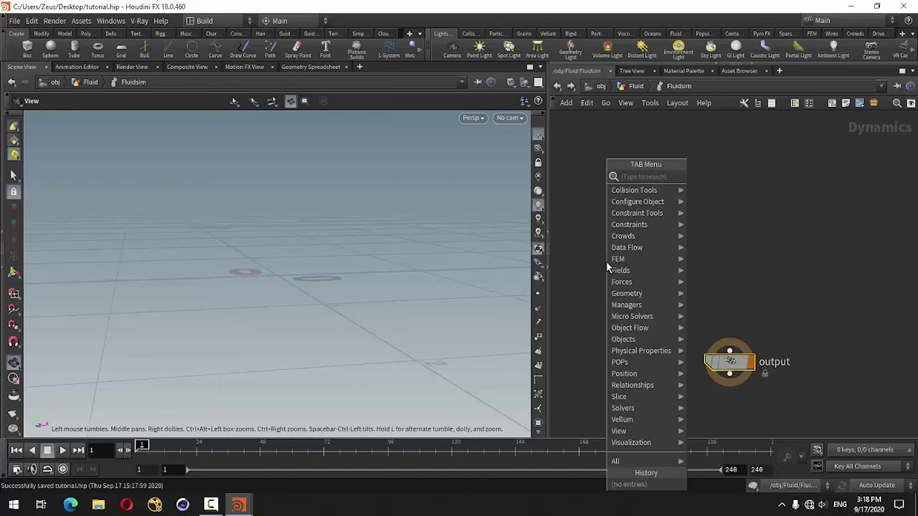
pyautogui.write('flip')
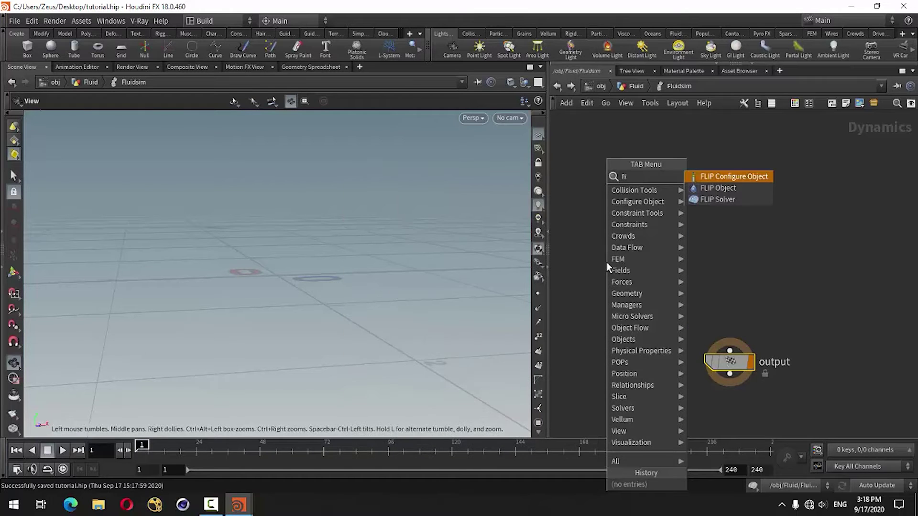
pyautogui.click(724, 200)
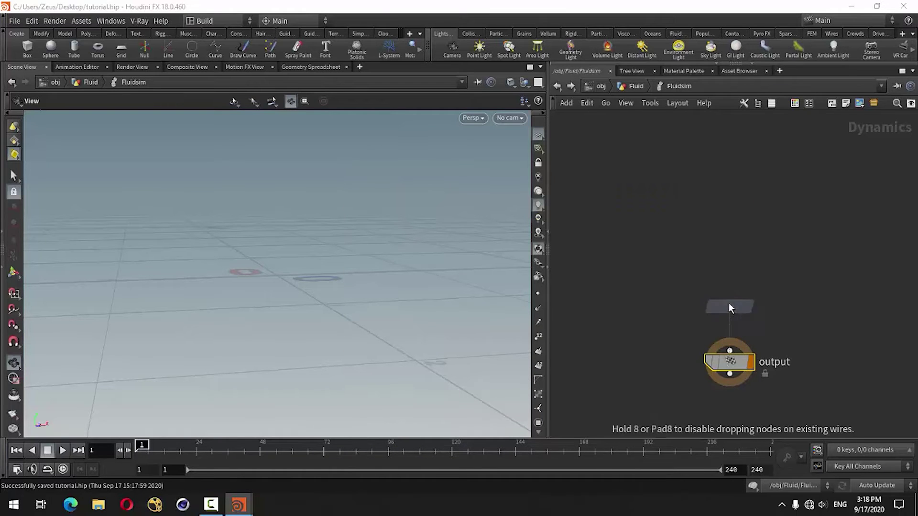
pyautogui.click(733, 290)
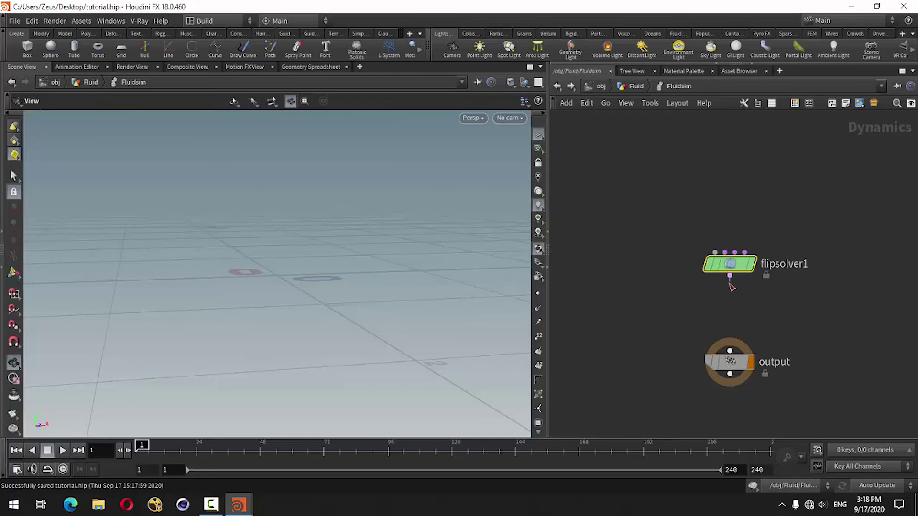
pyautogui.moveTo(730, 277); pyautogui.dragTo(730, 351)
# Add a FLIP Object above flipsolver1 and position it to feed the solver
pyautogui.moveTo(643, 249); pyautogui.dragTo(623, 300, button='middle')
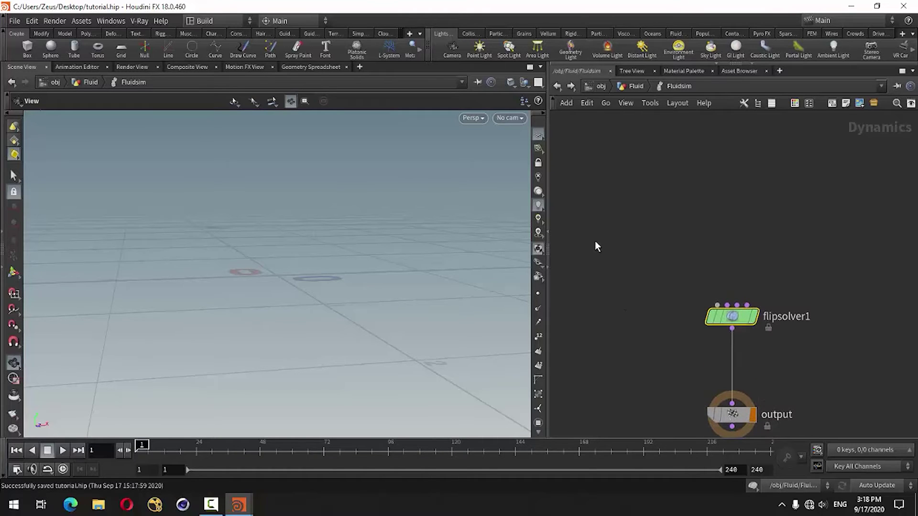
pyautogui.press('Tab')
pyautogui.write('fli')
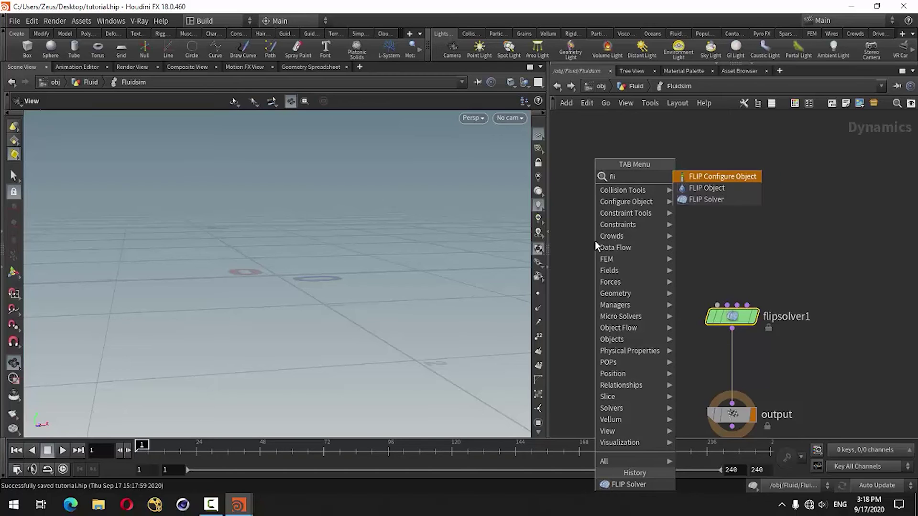
pyautogui.click(710, 187)
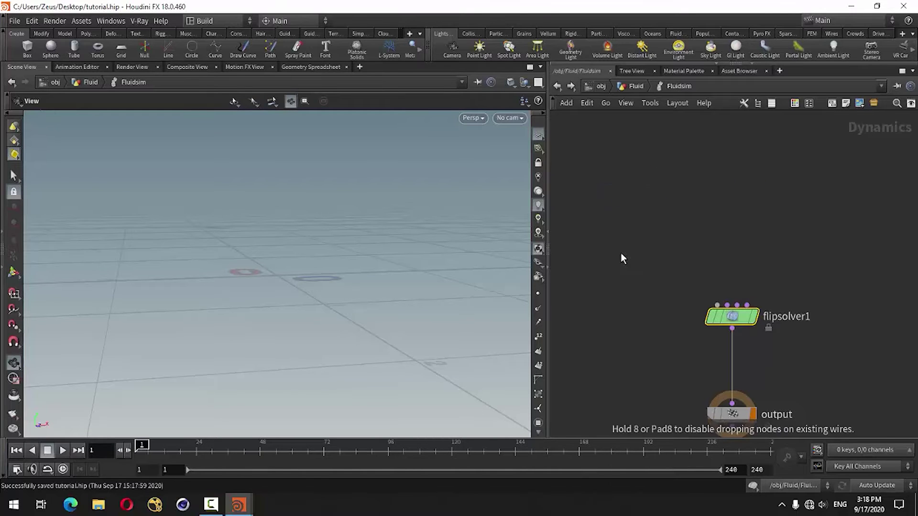
pyautogui.click(624, 175)
pyautogui.click(717, 306)
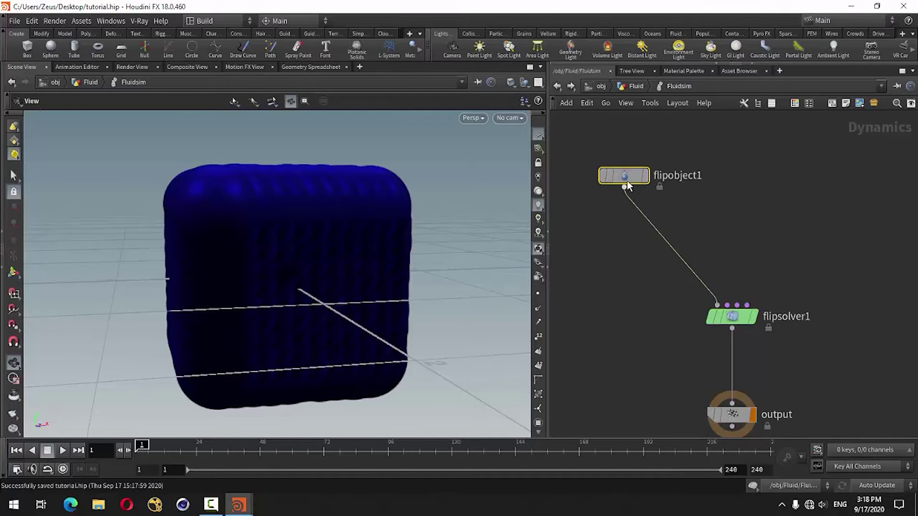
pyautogui.moveTo(626, 180); pyautogui.dragTo(633, 251)
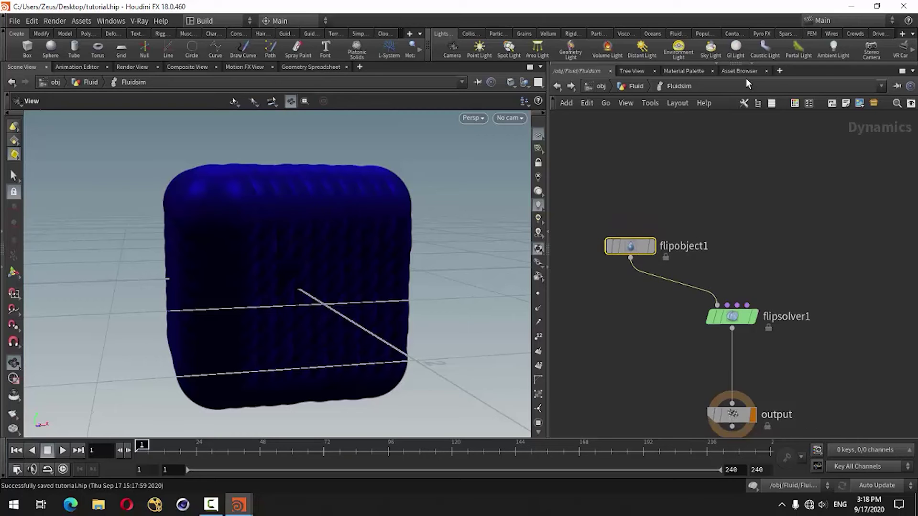
# Set flipobject1's Particle Separation to 0.01 and Input Type to Particle Field
pyautogui.moveTo(750, 69); pyautogui.dragTo(750, 236)
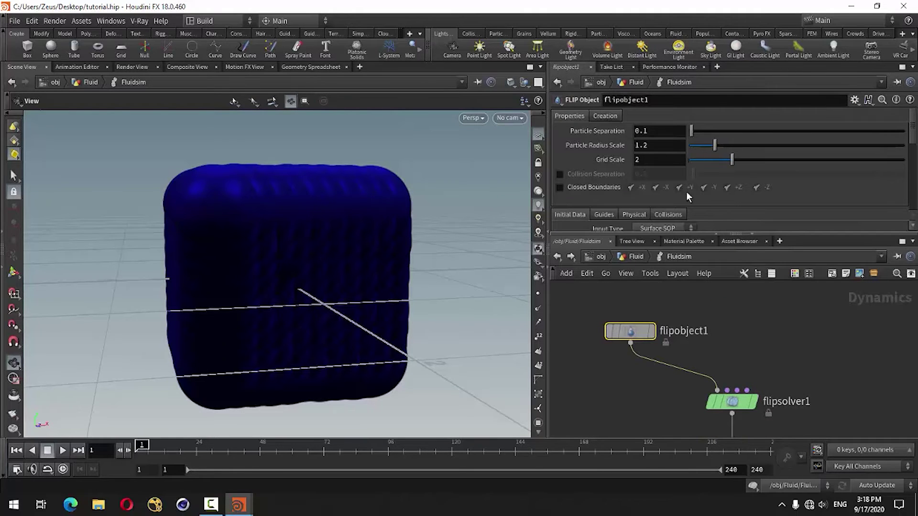
pyautogui.click(671, 132)
pyautogui.write('0.01')
pyautogui.press('Return')
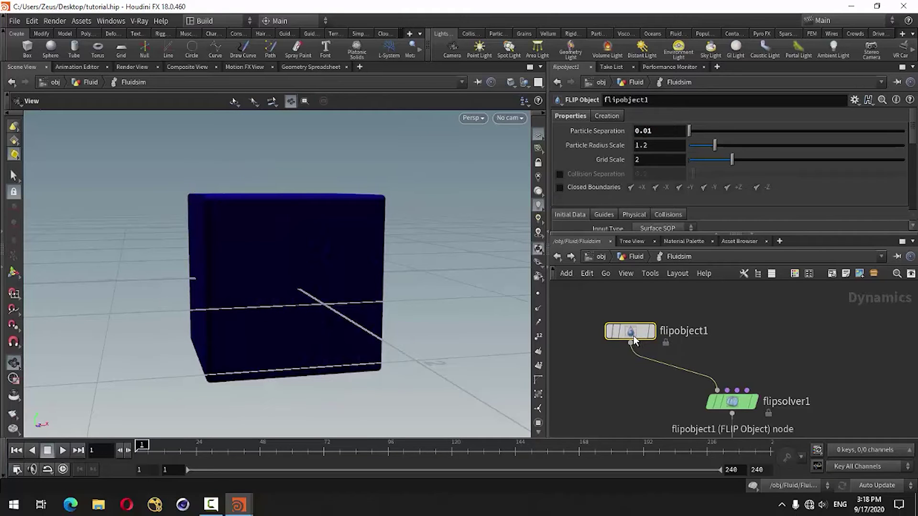
pyautogui.moveTo(721, 235); pyautogui.dragTo(730, 276)
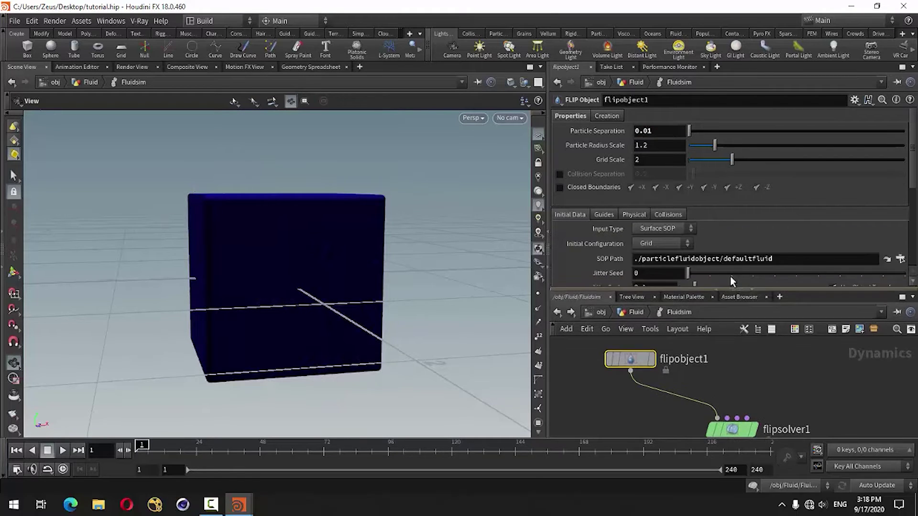
pyautogui.scroll(-1, 770, 202)
pyautogui.click(647, 185)
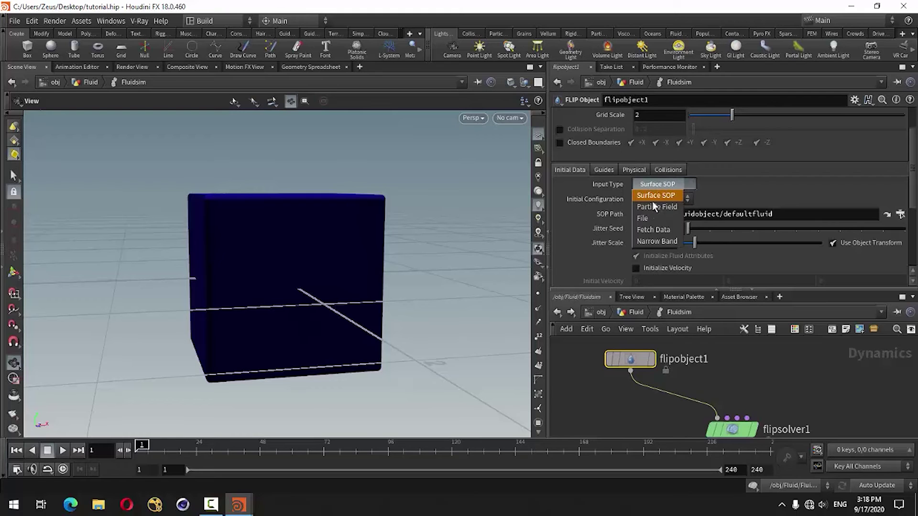
pyautogui.click(656, 206)
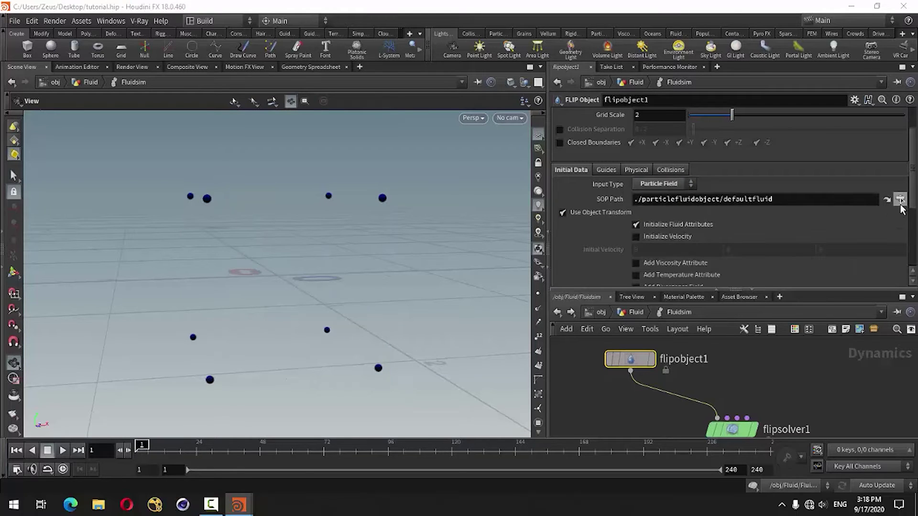
# Pick the out node as flipobject1's SOP Path (../../out)
pyautogui.click(900, 199)
pyautogui.moveTo(831, 113); pyautogui.dragTo(548, 113)
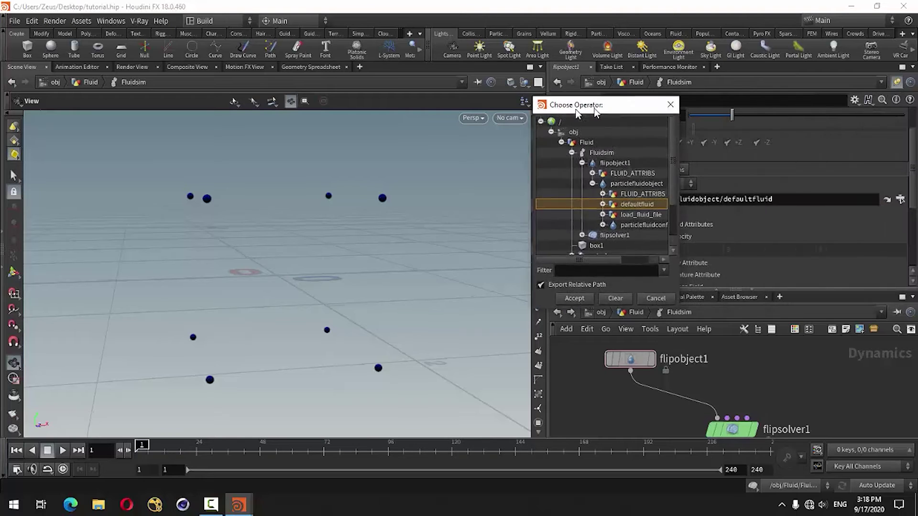
pyautogui.scroll(-2, 567, 194)
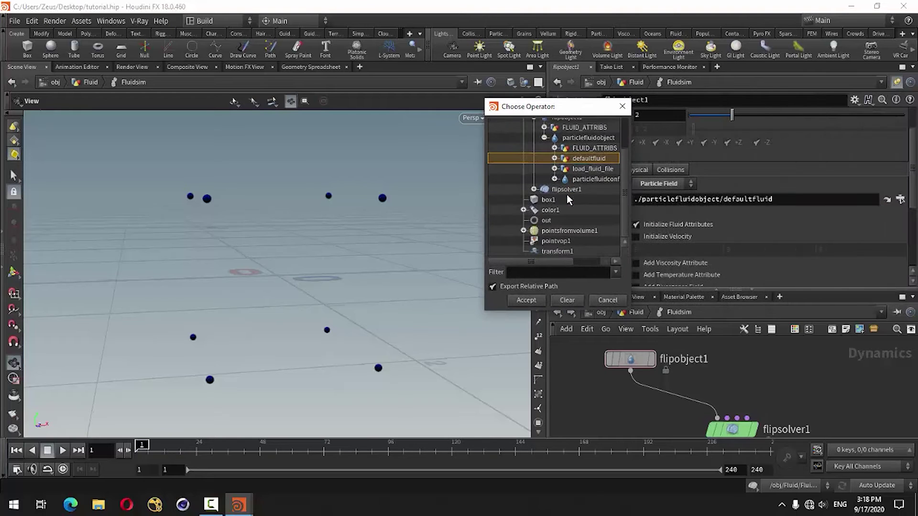
pyautogui.click(546, 221)
pyautogui.click(526, 299)
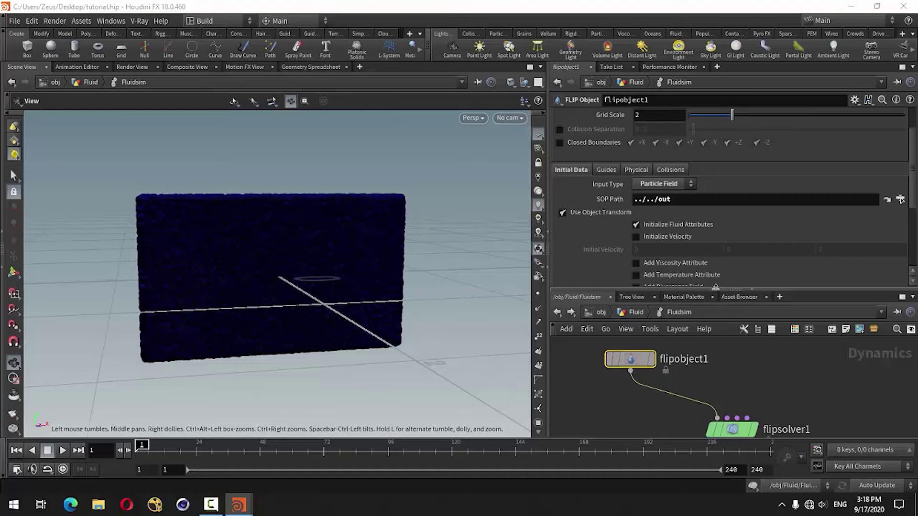
pyautogui.moveTo(716, 286); pyautogui.dragTo(715, 340)
# On Guides > Particles, show particles as points coloured by attribute with Ramp mode
pyautogui.click(606, 183)
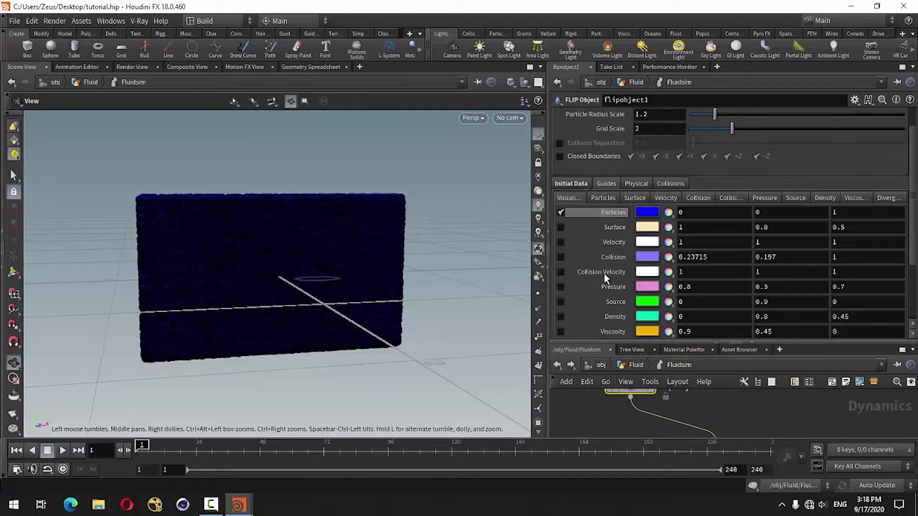
pyautogui.click(602, 198)
pyautogui.click(650, 211)
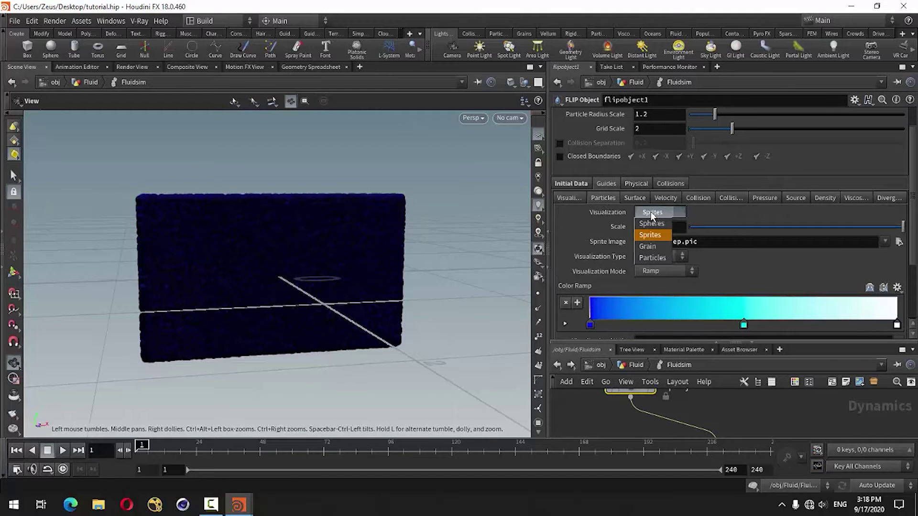
pyautogui.click(653, 257)
pyautogui.click(648, 257)
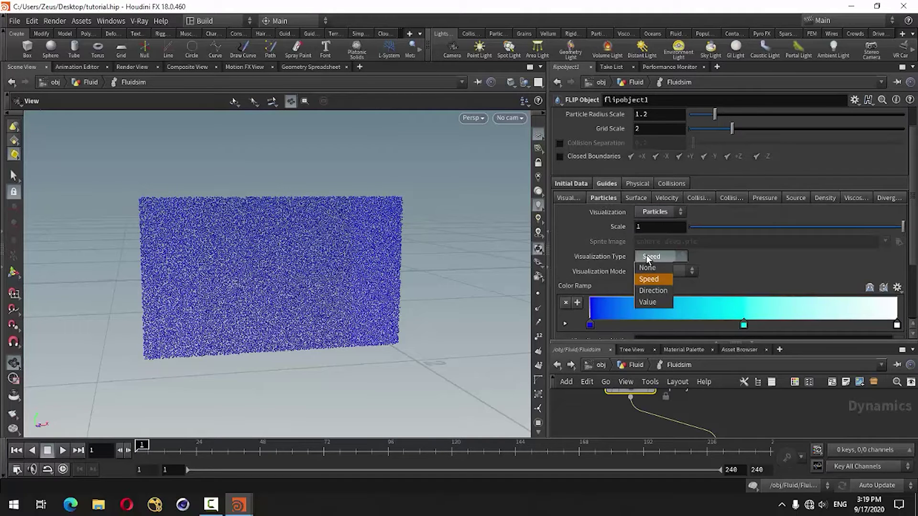
pyautogui.click(648, 302)
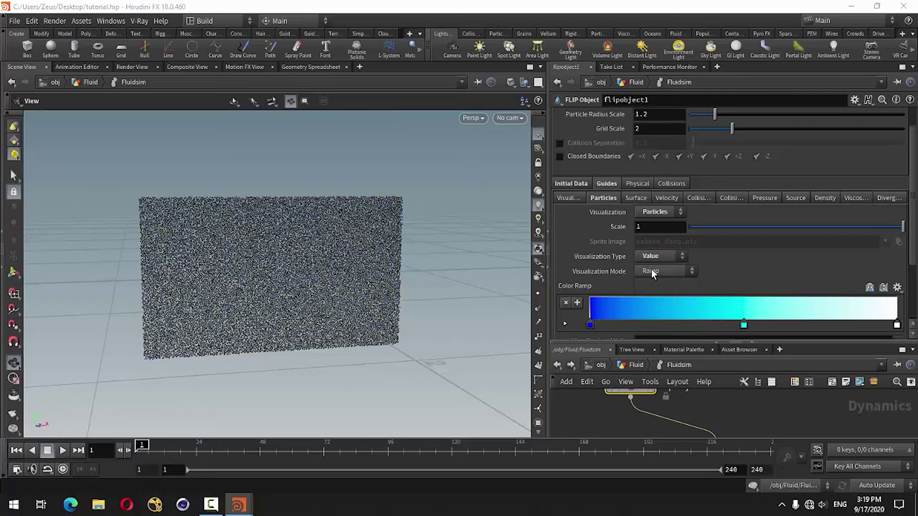
pyautogui.click(653, 272)
pyautogui.click(649, 282)
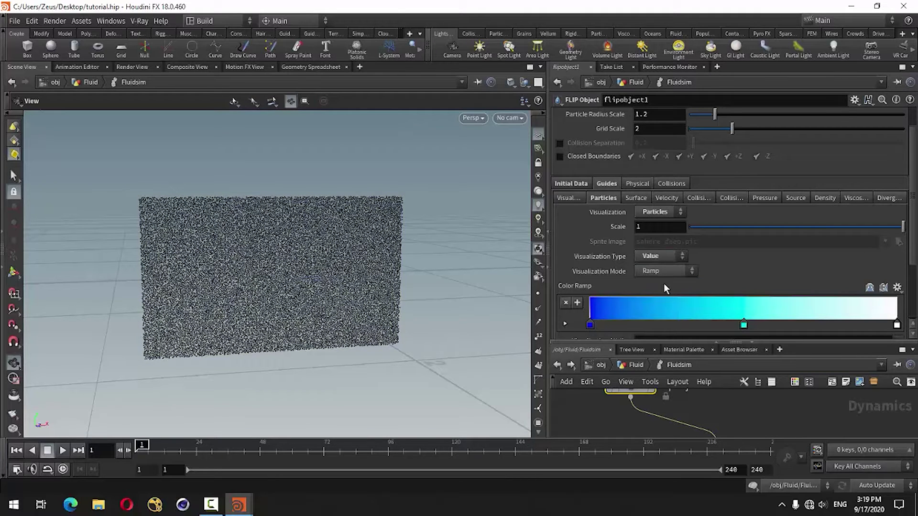
pyautogui.scroll(-3, 916, 252)
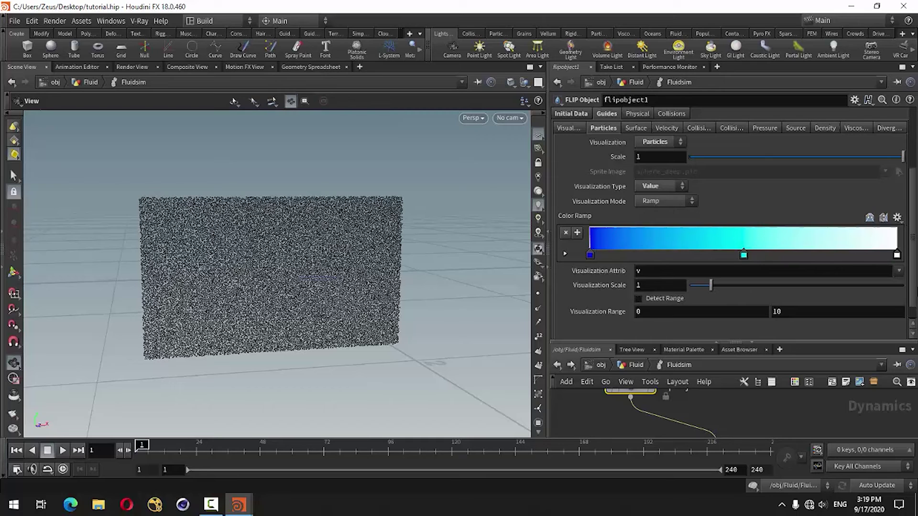
# Set the Visualization Attrib to Cd and the Visualization Type to None
pyautogui.click(899, 271)
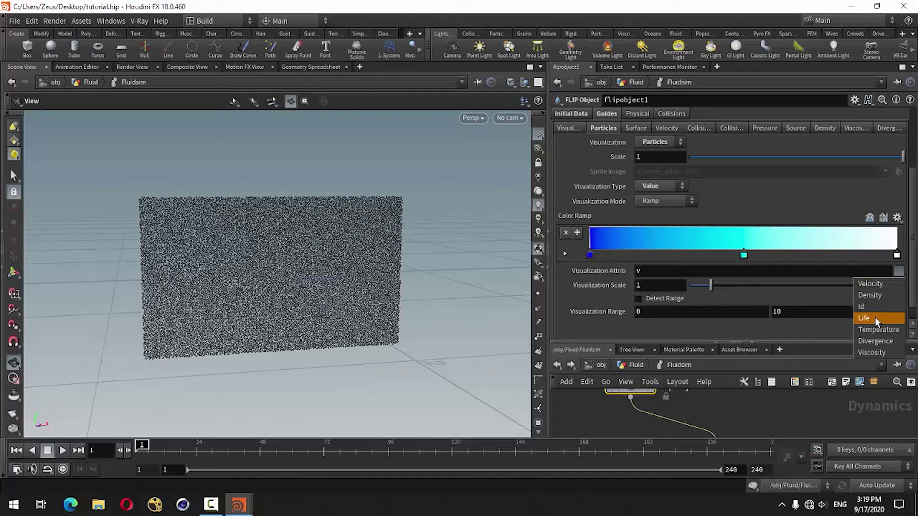
pyautogui.click(643, 271)
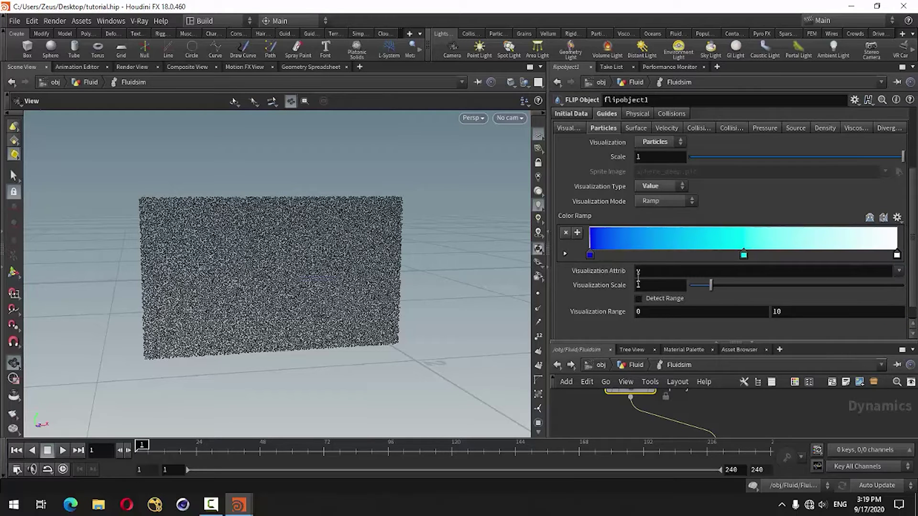
pyautogui.press('BackSpace')
pyautogui.write('c')
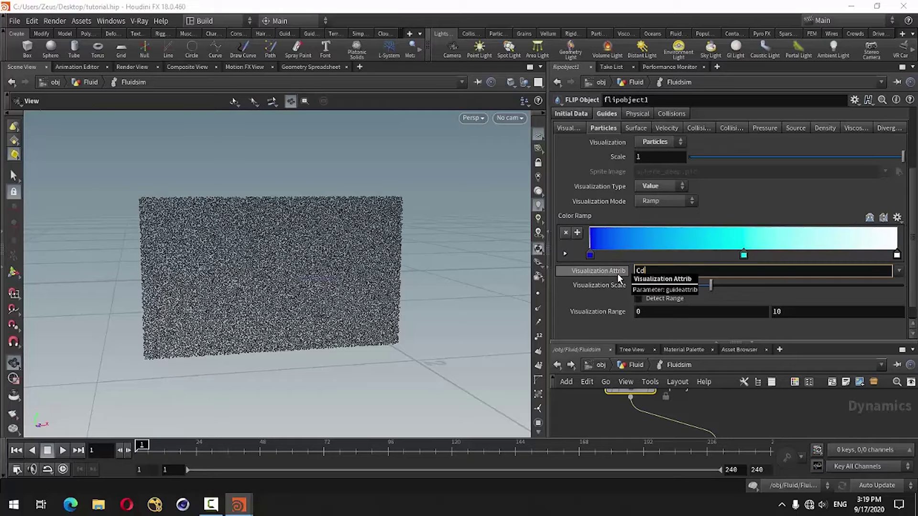
pyautogui.write('d')
pyautogui.press('Return')
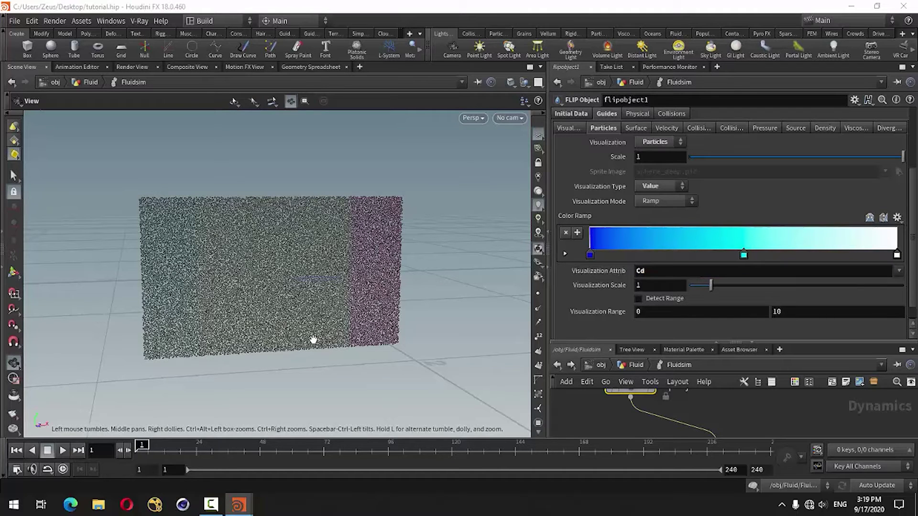
pyautogui.click(651, 204)
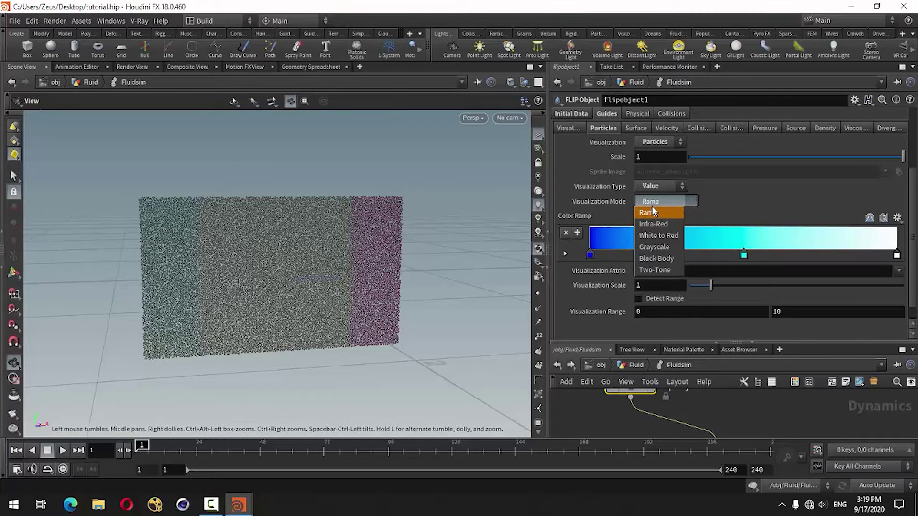
pyautogui.click(652, 210)
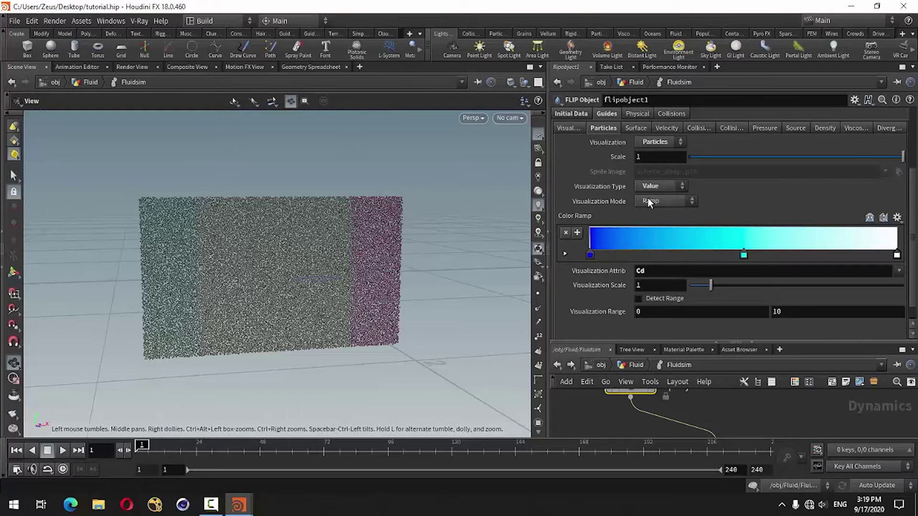
pyautogui.click(650, 187)
pyautogui.click(650, 196)
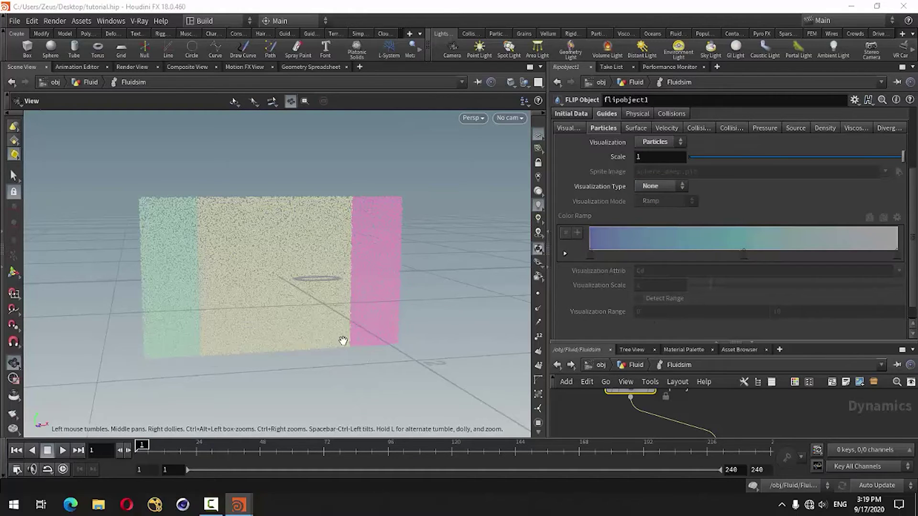
# Play the FLIP sim to about frame 18, rewind to frame 1, and save tutorial.hip
pyautogui.moveTo(229, 315)
pyautogui.mouseDown()
pyautogui.moveTo(334, 317)
pyautogui.moveTo(239, 315)
pyautogui.mouseUp()
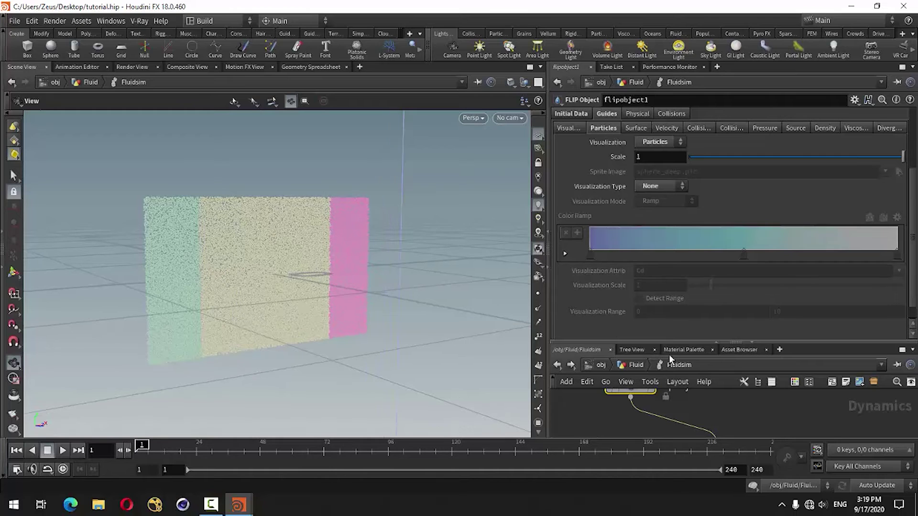
pyautogui.moveTo(712, 341); pyautogui.dragTo(711, 289)
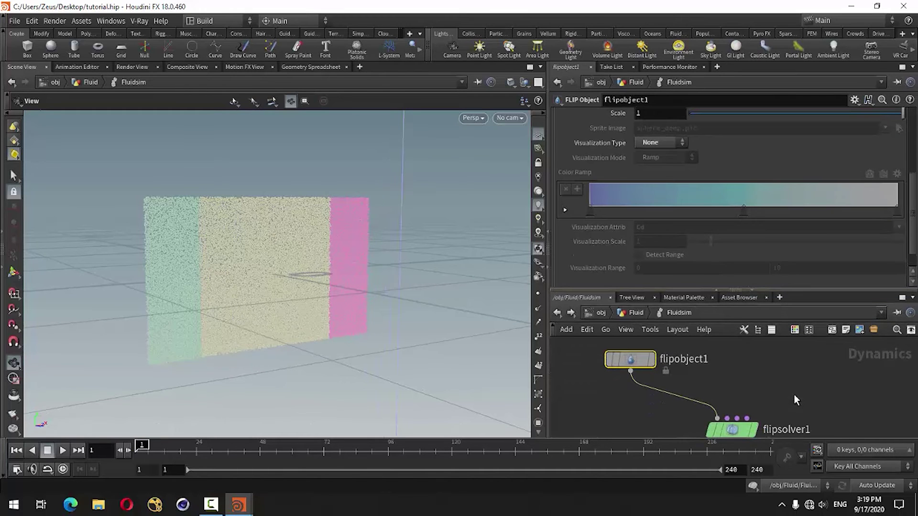
pyautogui.moveTo(794, 395); pyautogui.dragTo(777, 351, button='middle')
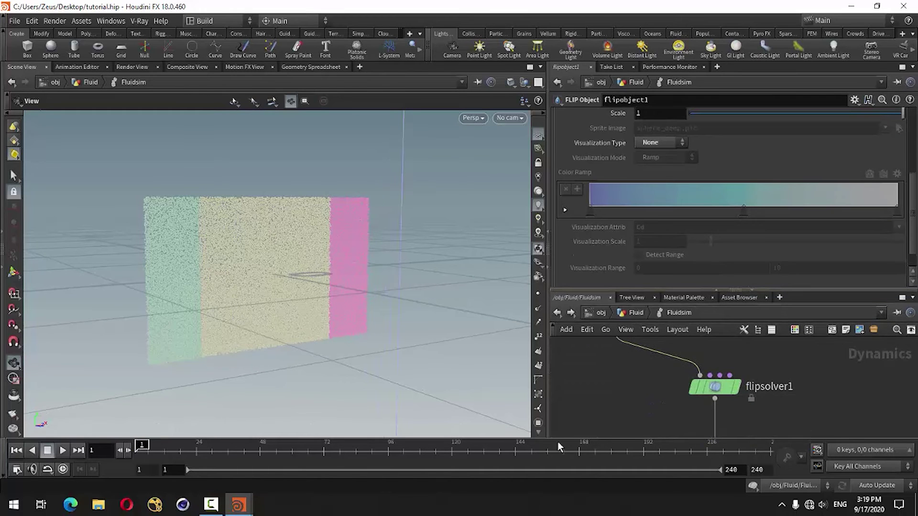
pyautogui.click(60, 451)
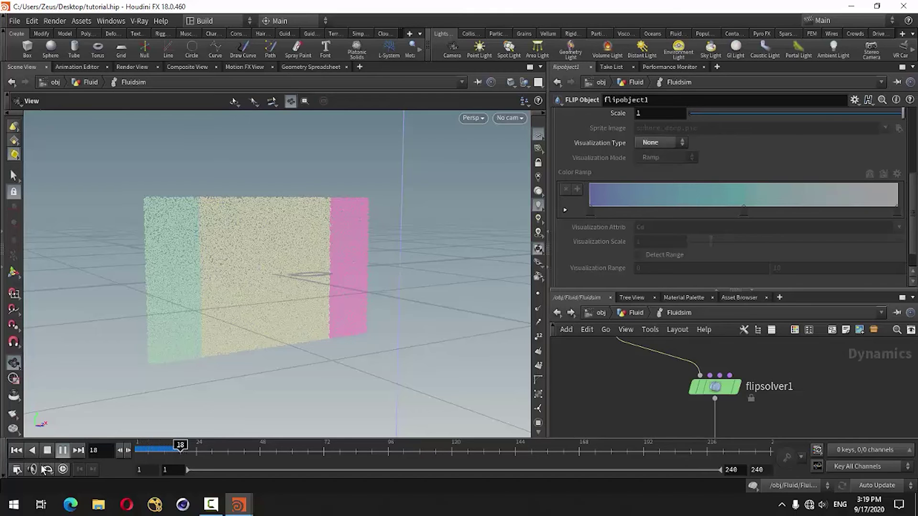
pyautogui.click(47, 450)
pyautogui.click(16, 450)
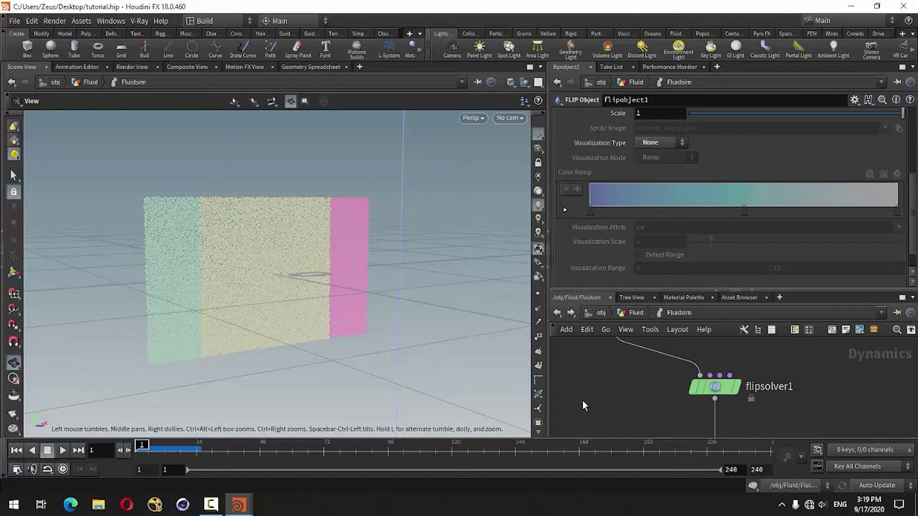
pyautogui.hotkey('ctrl', 's')
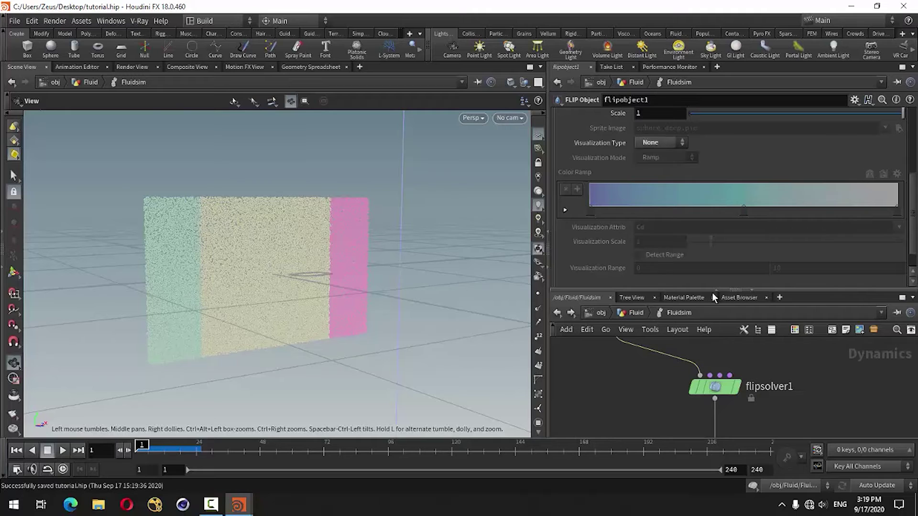
pyautogui.moveTo(712, 292); pyautogui.dragTo(712, 258)
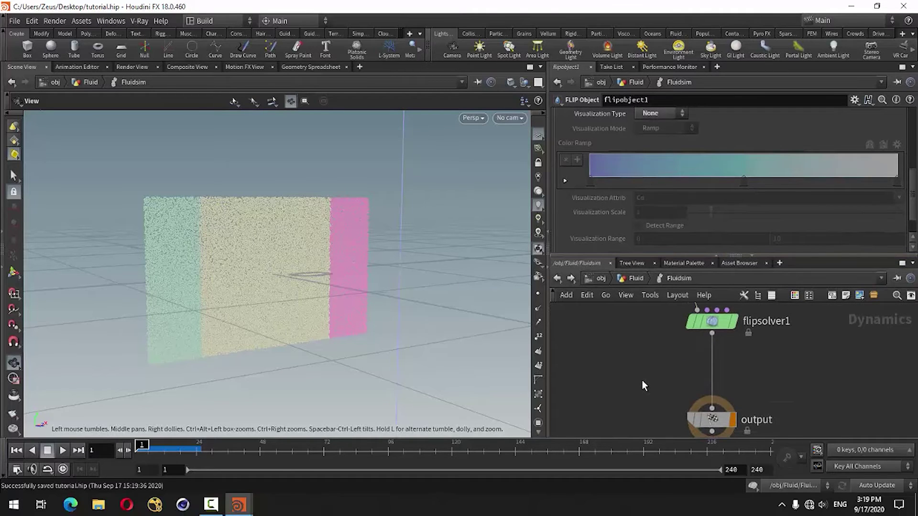
# Insert a Gravity Force node between flipsolver1 and output, then test-play and rewind
pyautogui.press('Tab')
pyautogui.write('g')
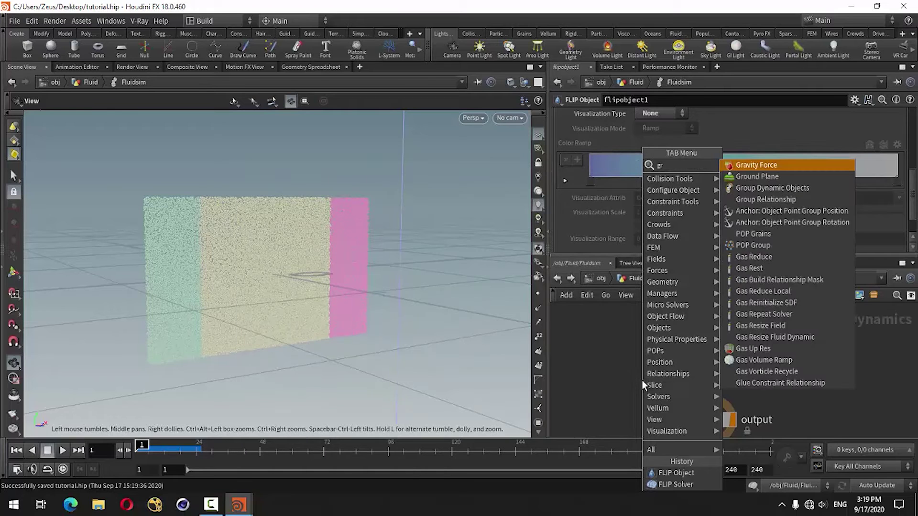
pyautogui.write('rav')
pyautogui.click(776, 168)
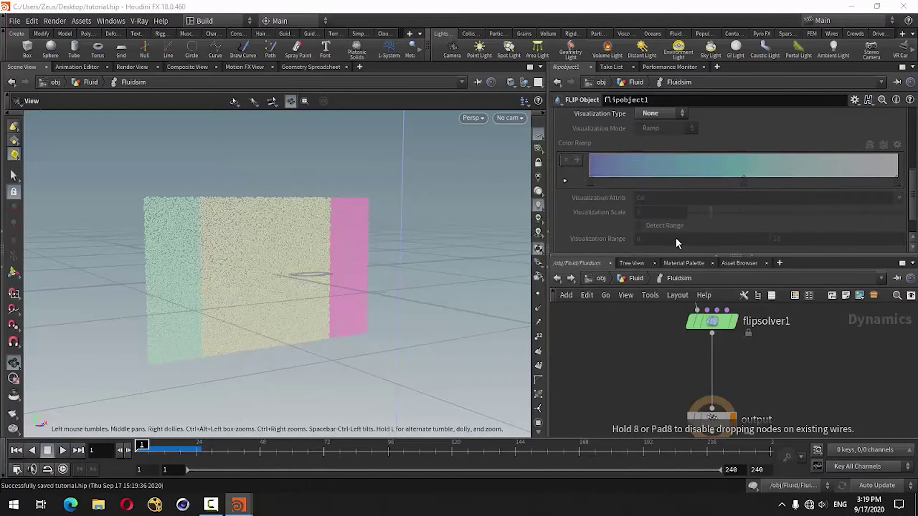
pyautogui.click(712, 371)
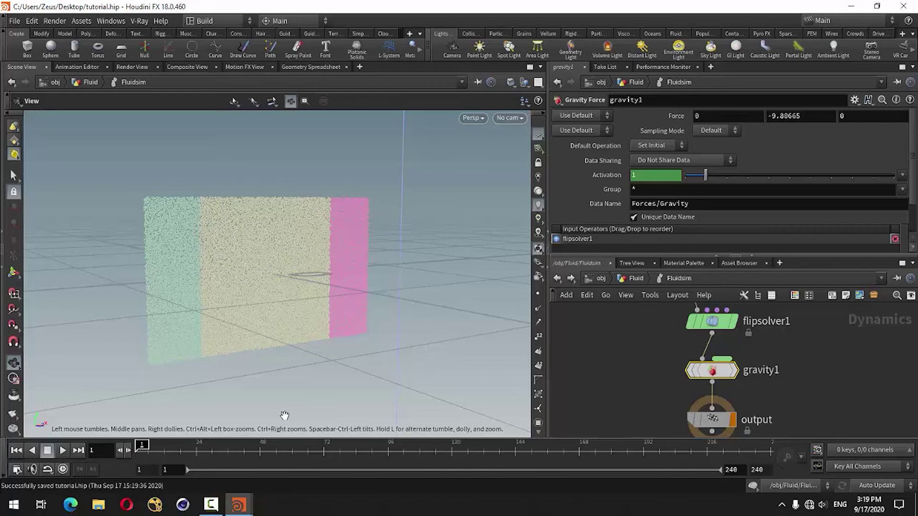
pyautogui.click(46, 451)
pyautogui.click(16, 450)
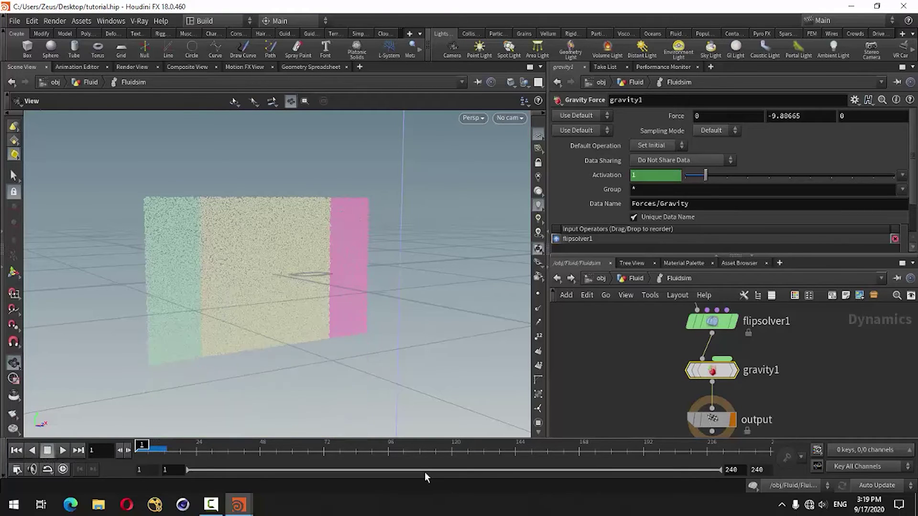
pyautogui.moveTo(891, 344); pyautogui.dragTo(882, 390, button='middle')
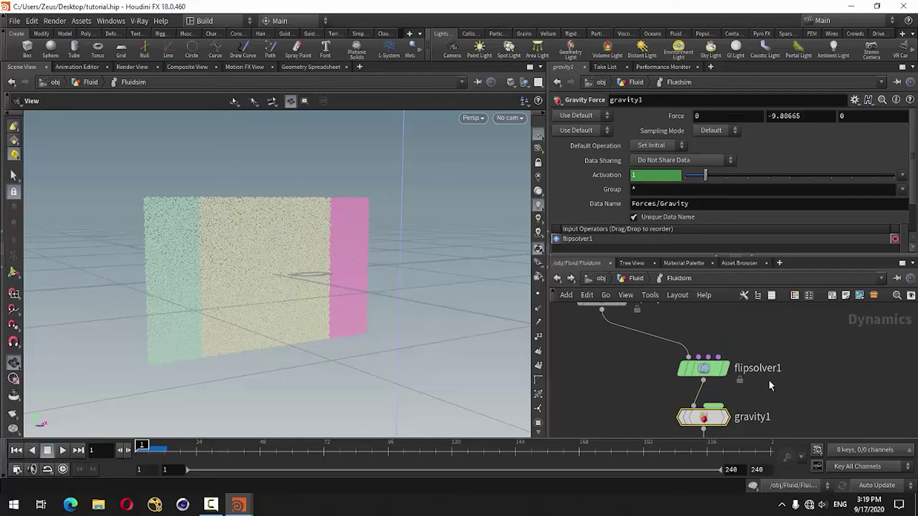
# Set flipsolver1's volume limits box size to 1.78 × 1 × 1
pyautogui.click(703, 369)
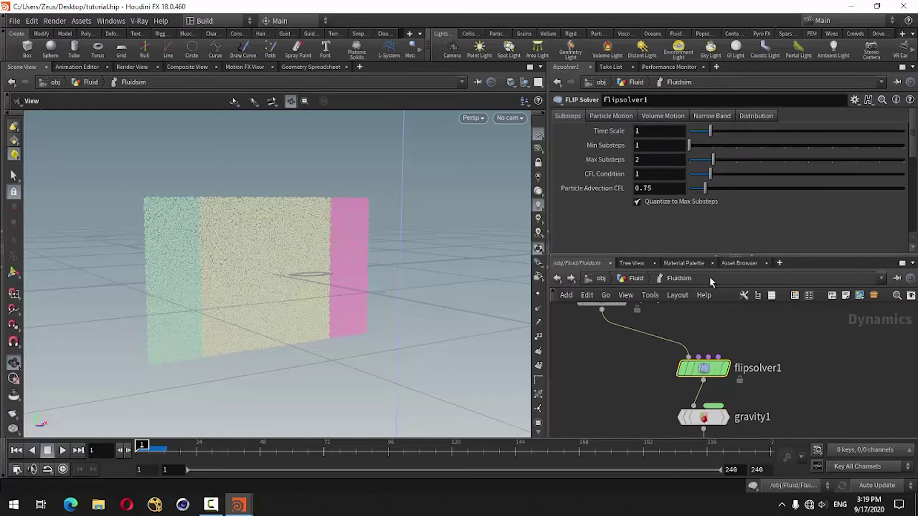
pyautogui.click(752, 256)
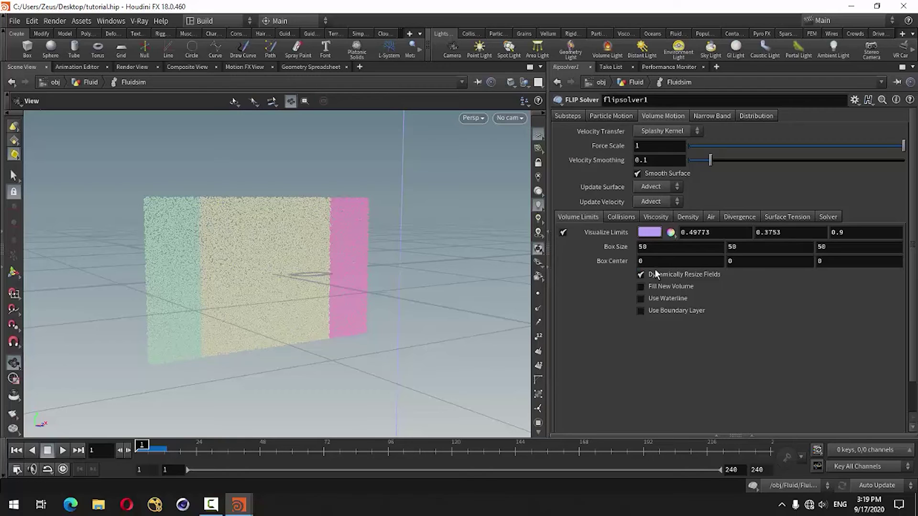
pyautogui.doubleClick(652, 248)
pyautogui.write('1.')
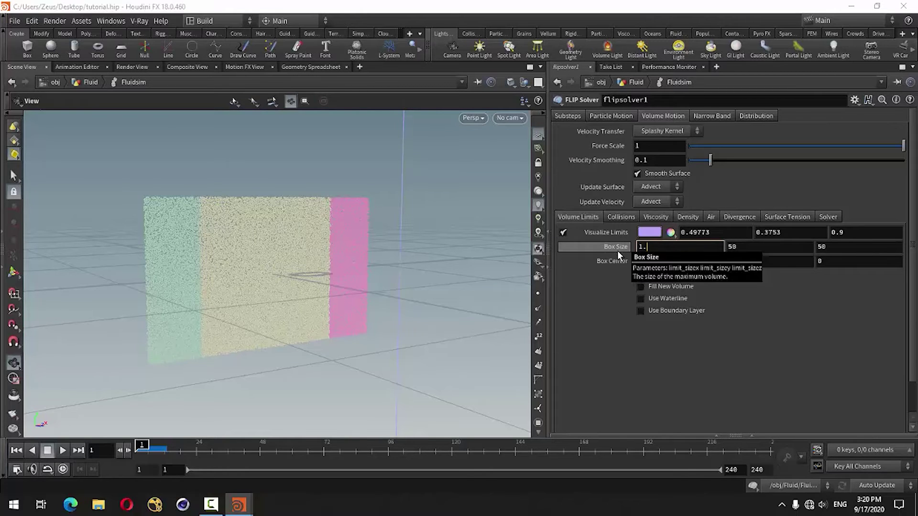
pyautogui.write('78')
pyautogui.press('Return')
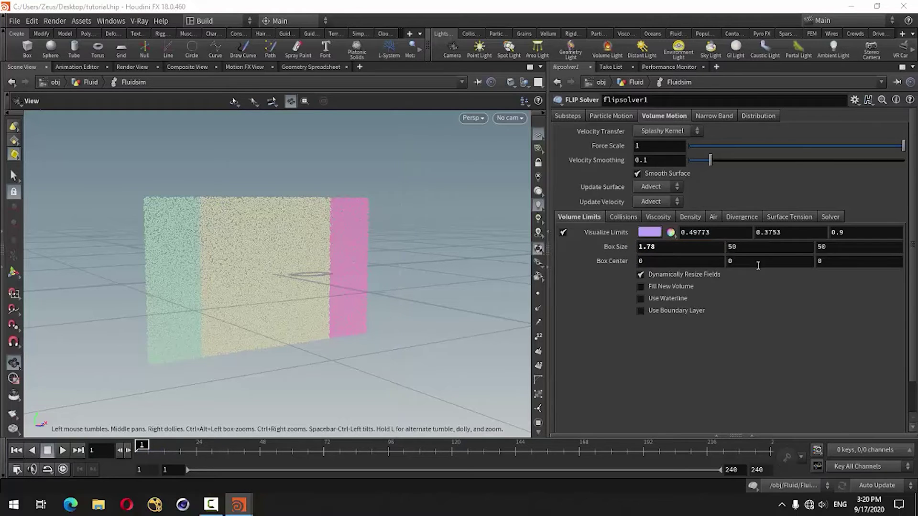
pyautogui.doubleClick(747, 250)
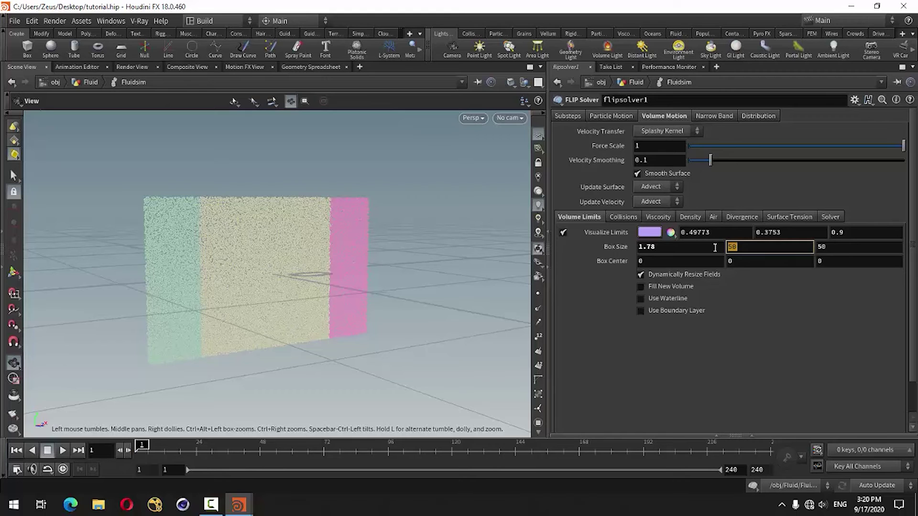
pyautogui.write('1')
pyautogui.press('Return')
pyautogui.doubleClick(842, 247)
pyautogui.write('1')
pyautogui.press('Return')
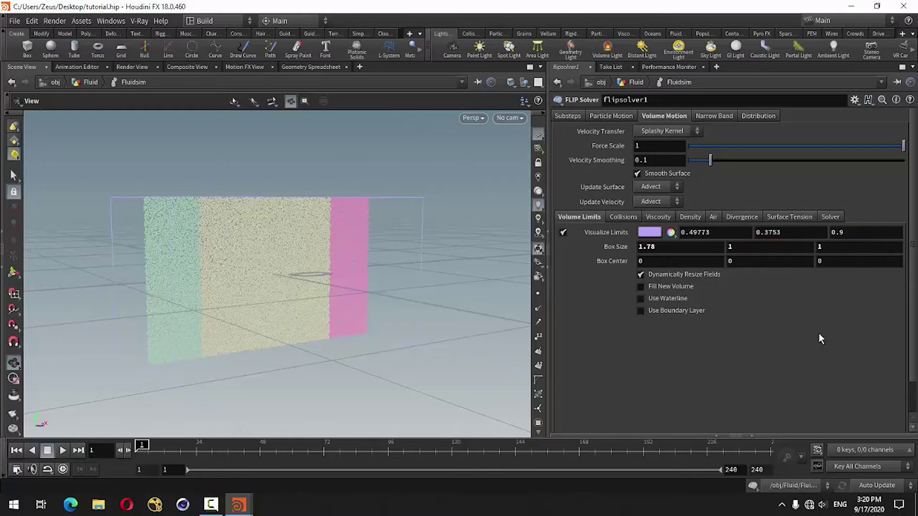
# Thin the box Z size to .02 and orbit to inspect the sheet inside it
pyautogui.moveTo(315, 298)
pyautogui.mouseDown()
pyautogui.moveTo(374, 314)
pyautogui.moveTo(396, 300)
pyautogui.moveTo(389, 324)
pyautogui.mouseUp()
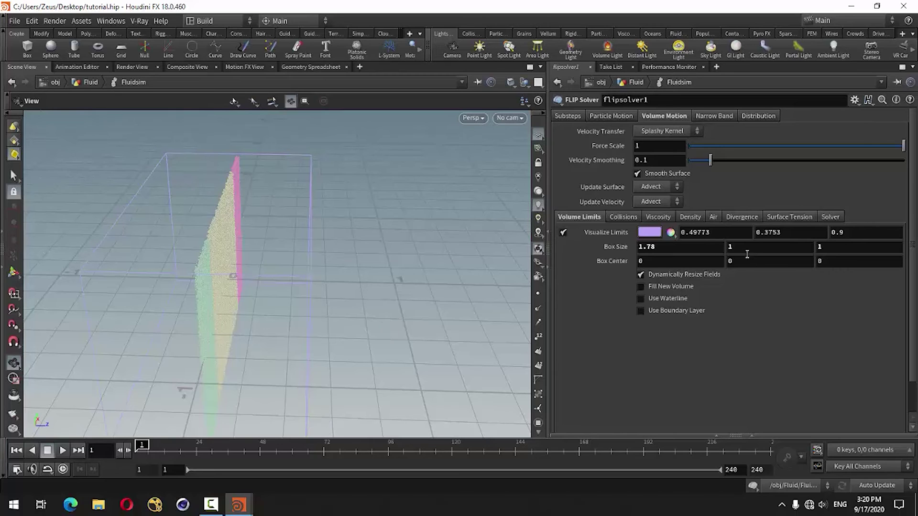
pyautogui.doubleClick(832, 247)
pyautogui.write('0.5')
pyautogui.press('Return')
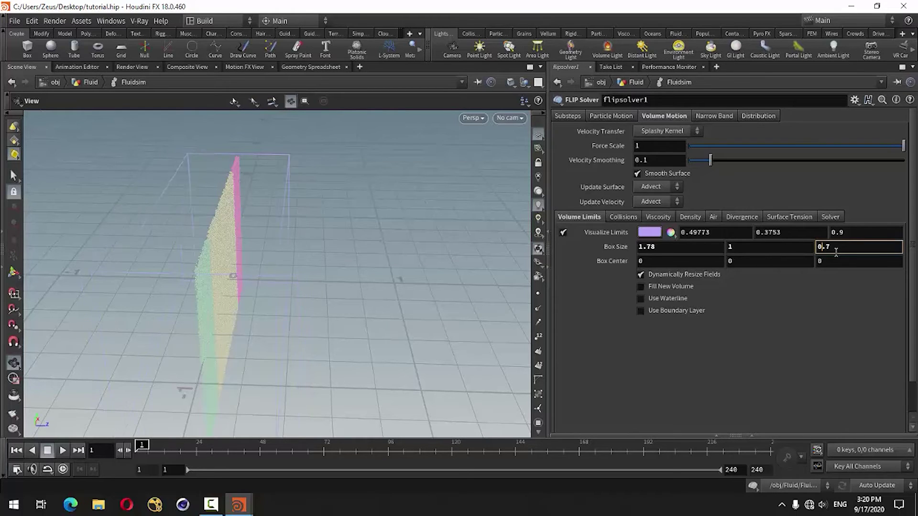
pyautogui.hotkey('ctrl', 'a')
pyautogui.write('.02')
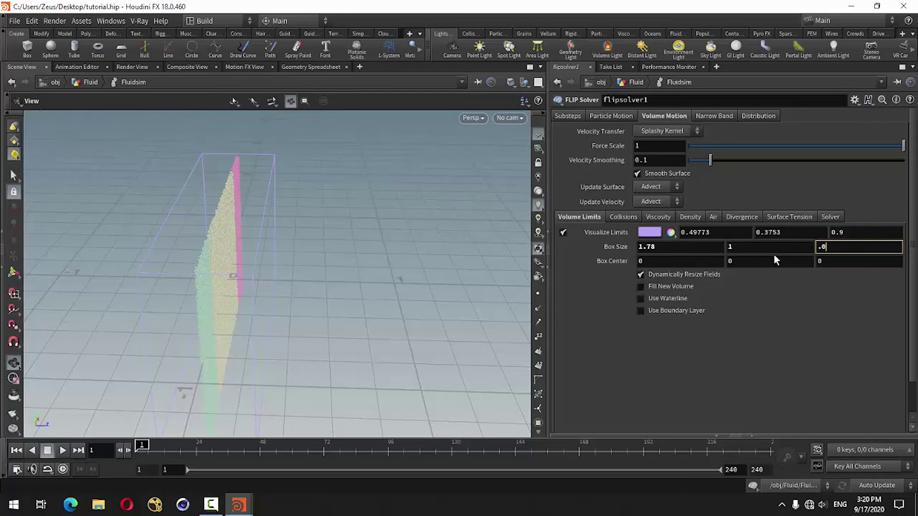
pyautogui.press('Return')
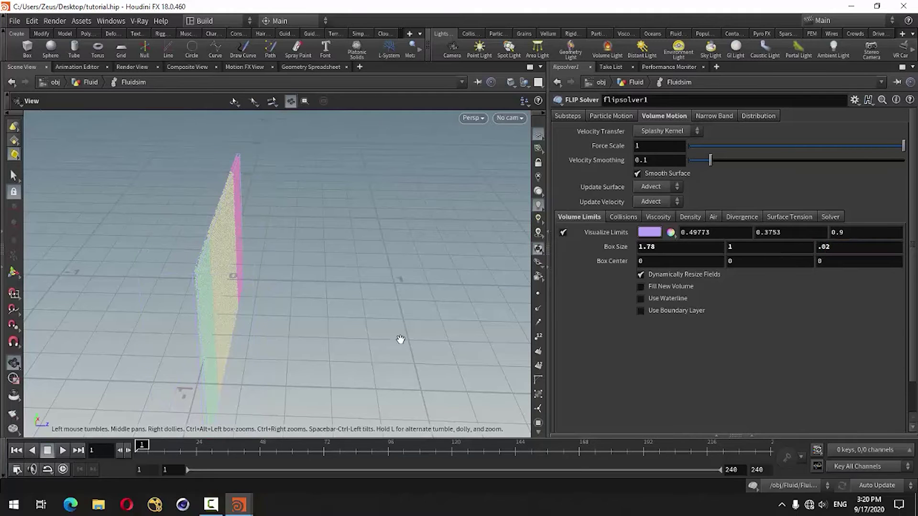
pyautogui.moveTo(322, 340)
pyautogui.mouseDown()
pyautogui.moveTo(254, 317)
pyautogui.moveTo(267, 304)
pyautogui.moveTo(303, 307)
pyautogui.mouseUp()
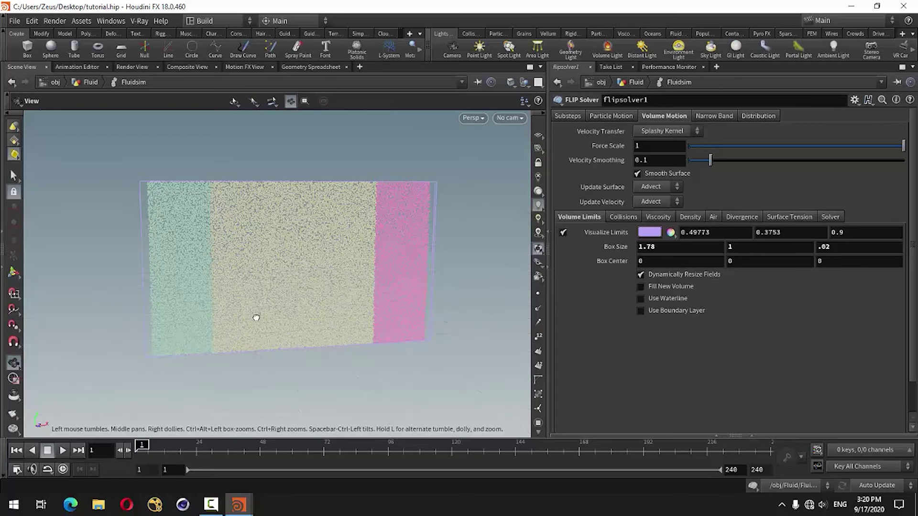
pyautogui.moveTo(262, 307); pyautogui.dragTo(369, 299, button='right')
pyautogui.moveTo(369, 299)
pyautogui.mouseDown()
pyautogui.moveTo(325, 328)
pyautogui.moveTo(375, 313)
pyautogui.mouseUp()
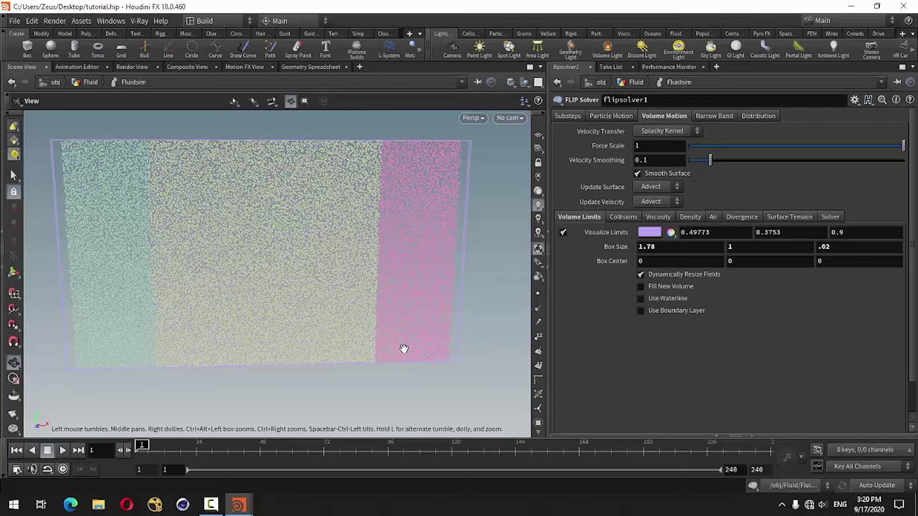
pyautogui.moveTo(383, 352); pyautogui.dragTo(327, 324)
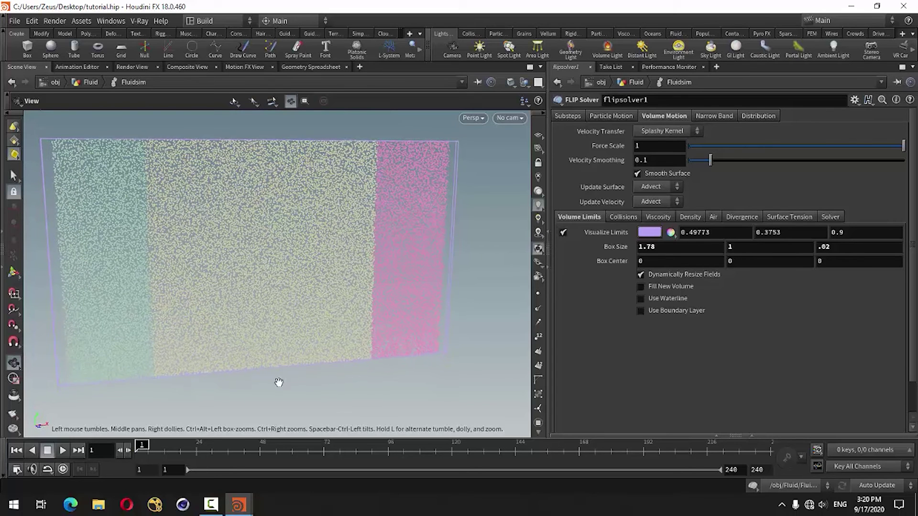
# Preview the fall, rewind to frame 1, and open flipsolver1's Substeps at Min Substeps
pyautogui.click(62, 452)
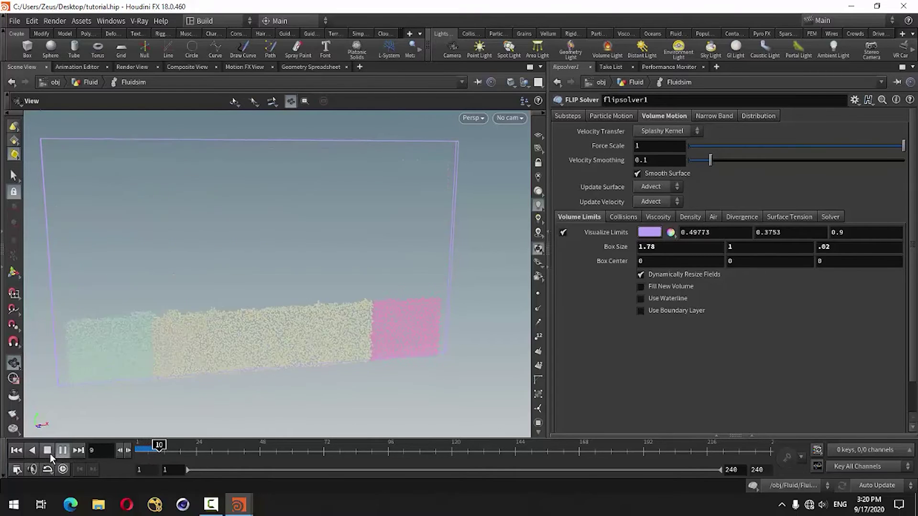
pyautogui.click(17, 451)
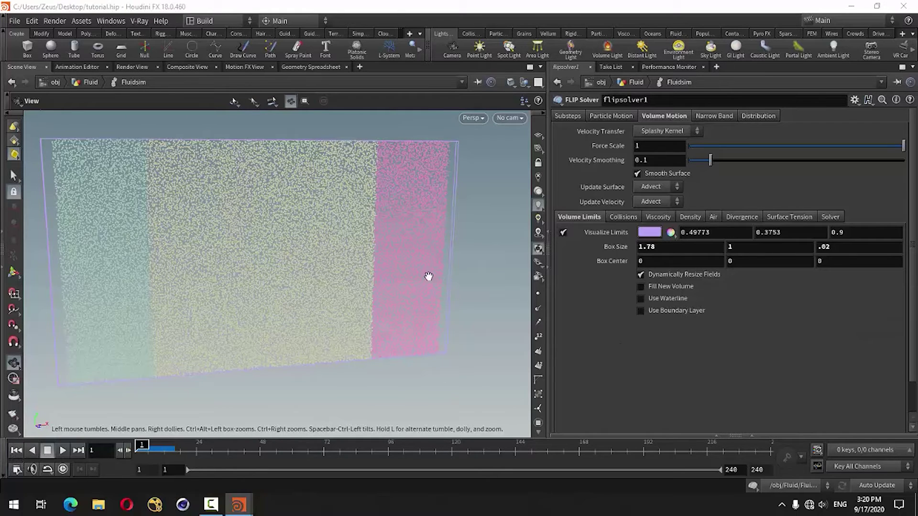
pyautogui.click(753, 434)
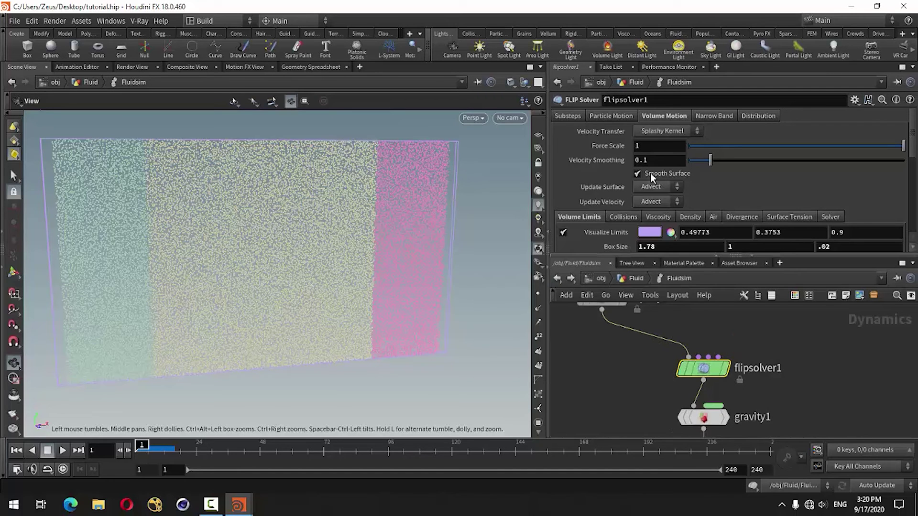
pyautogui.scroll(-2, 801, 177)
pyautogui.scroll(2, 801, 177)
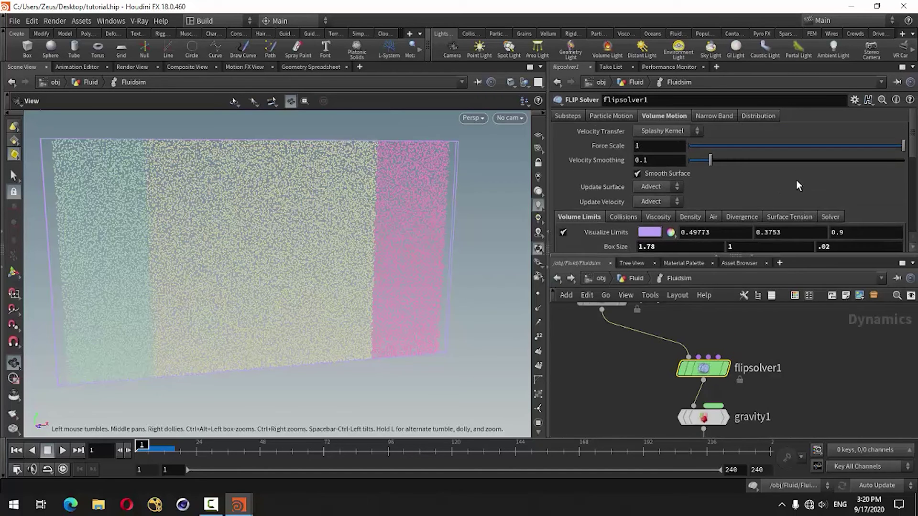
pyautogui.click(569, 116)
pyautogui.click(638, 146)
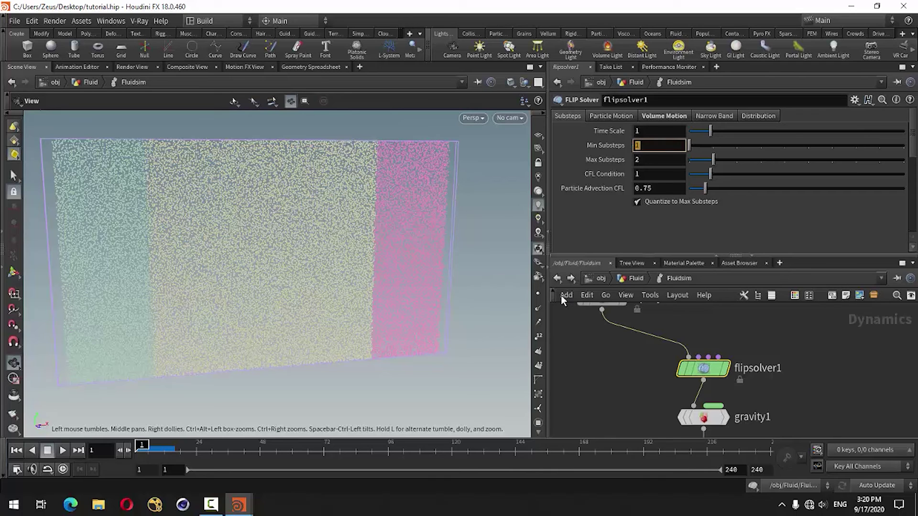
# Turn on Closed Boundaries for flipobject1, then play to about frame 126 and rewind
pyautogui.moveTo(607, 379); pyautogui.dragTo(645, 423, button='middle')
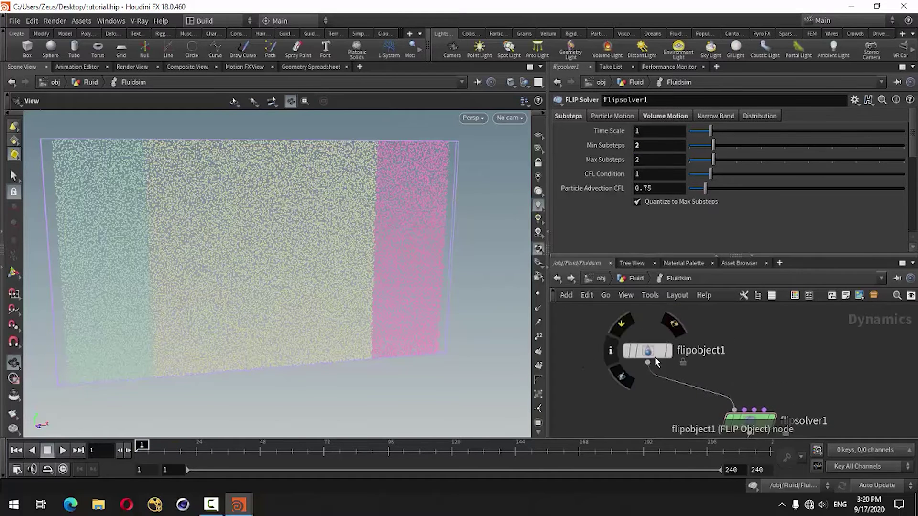
pyautogui.click(648, 354)
pyautogui.scroll(3, 620, 204)
pyautogui.scroll(3, 619, 201)
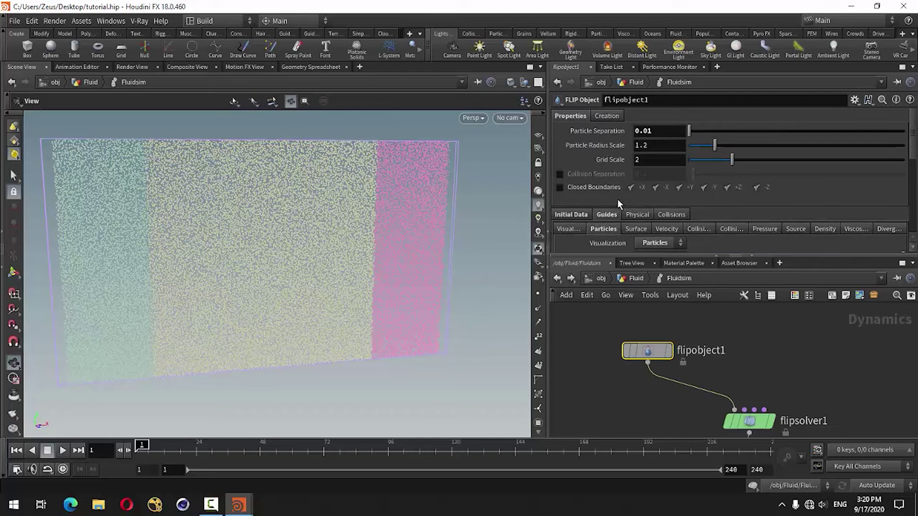
pyautogui.click(559, 188)
pyautogui.click(61, 453)
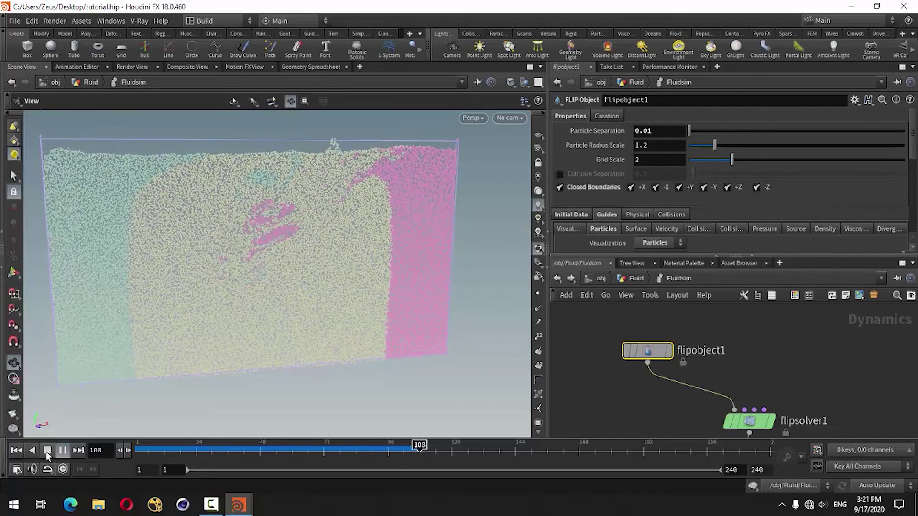
pyautogui.click(47, 451)
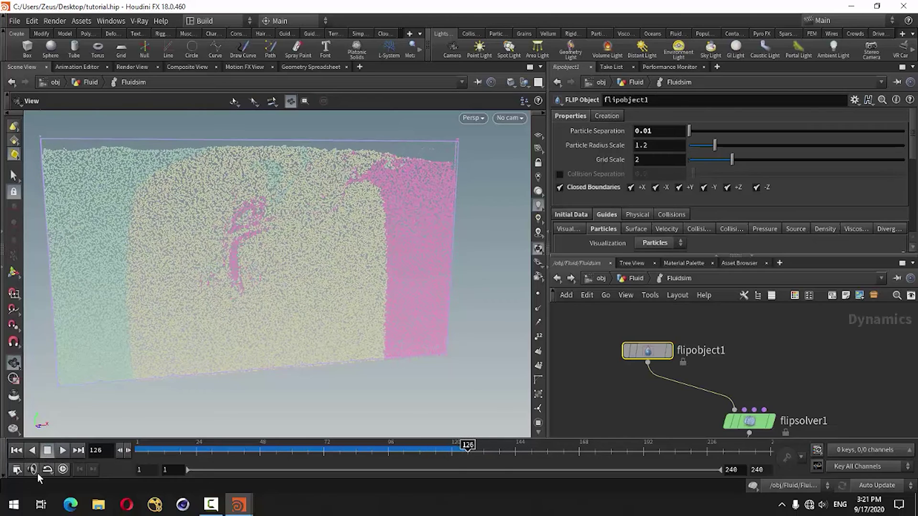
pyautogui.click(18, 451)
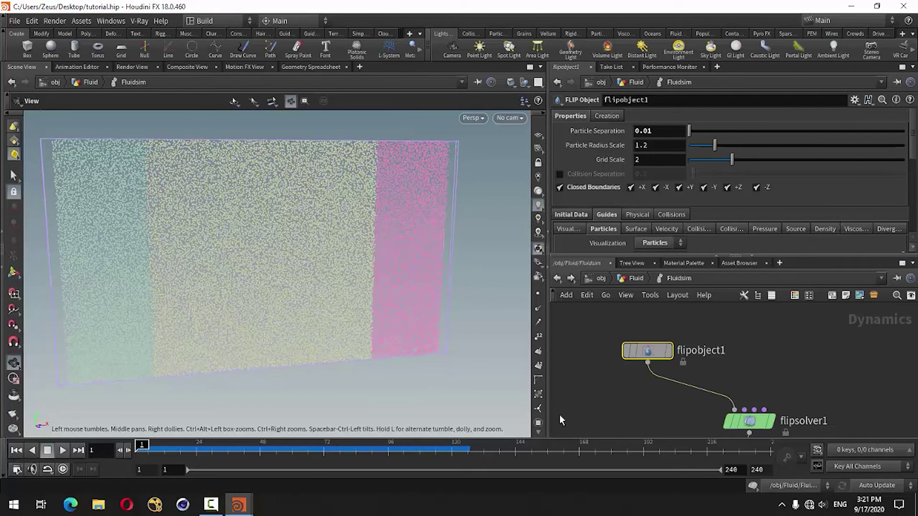
# Enable viscosity on flipsolver1, driven by the particles' viscosity attribute
pyautogui.click(752, 419)
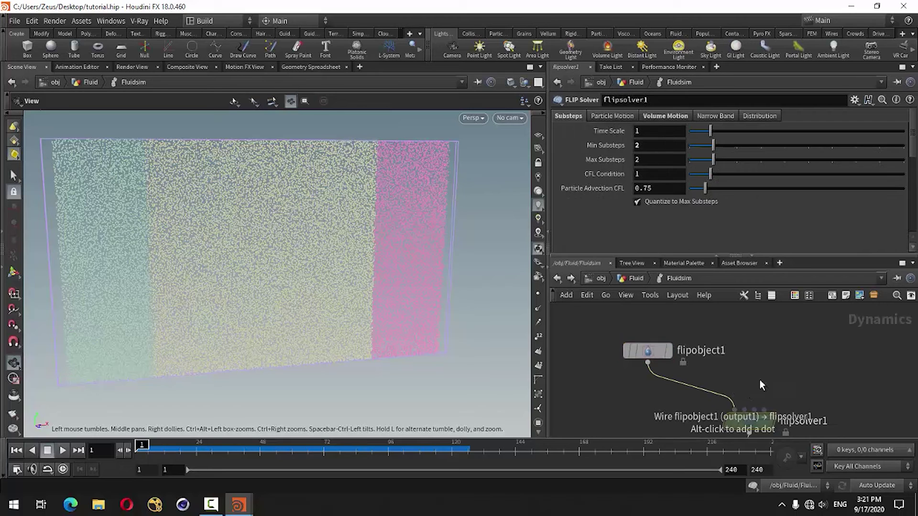
pyautogui.click(665, 116)
pyautogui.click(753, 257)
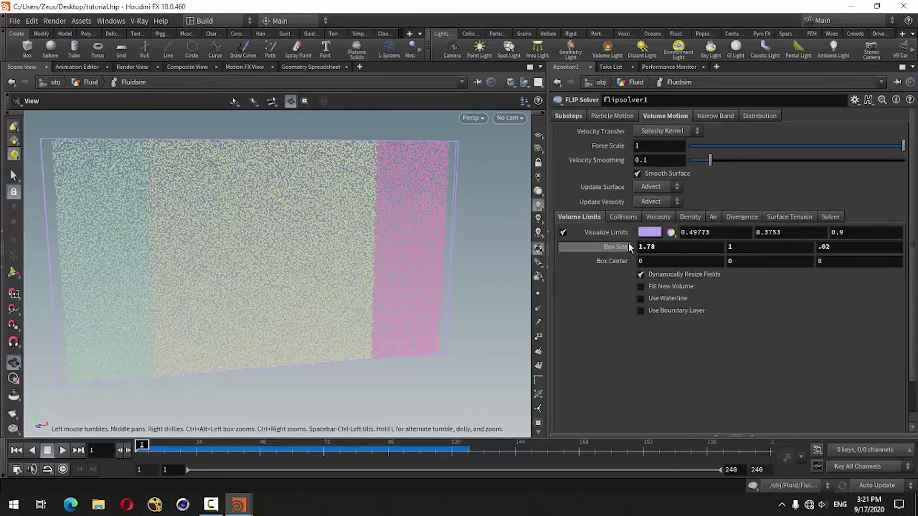
pyautogui.click(659, 218)
pyautogui.click(641, 234)
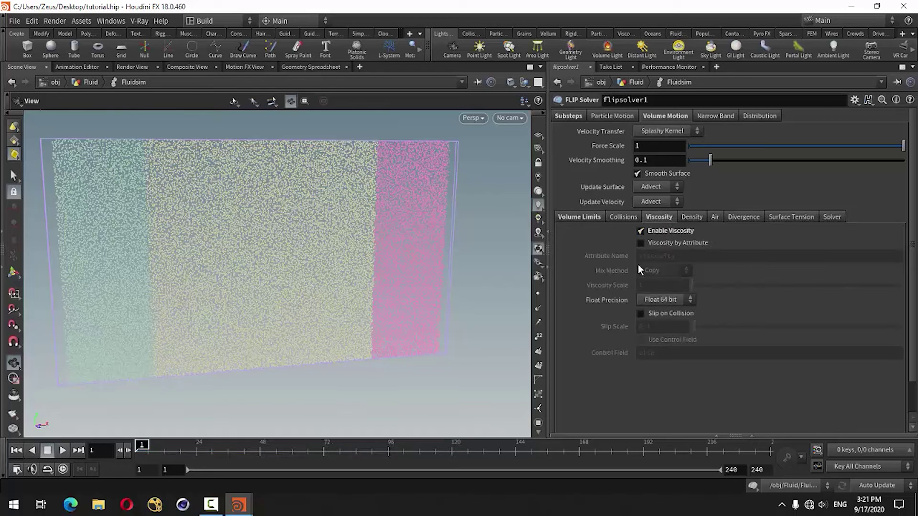
pyautogui.click(642, 245)
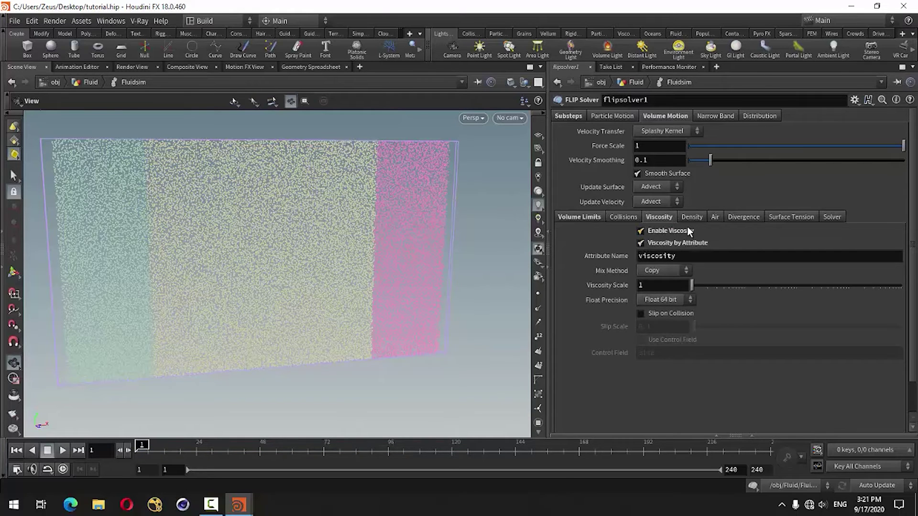
# Turn on Density by Attribute and save tutorial.hip again
pyautogui.click(692, 216)
pyautogui.click(641, 232)
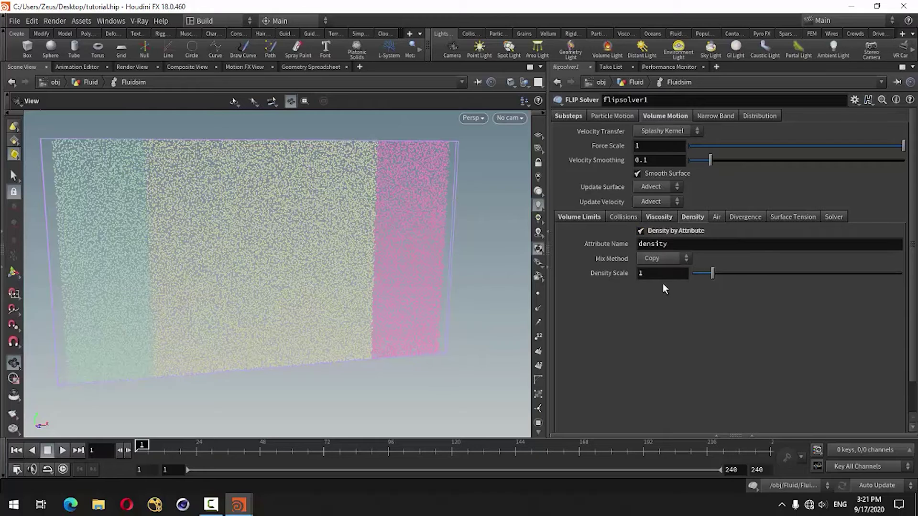
pyautogui.moveTo(717, 433); pyautogui.dragTo(717, 256)
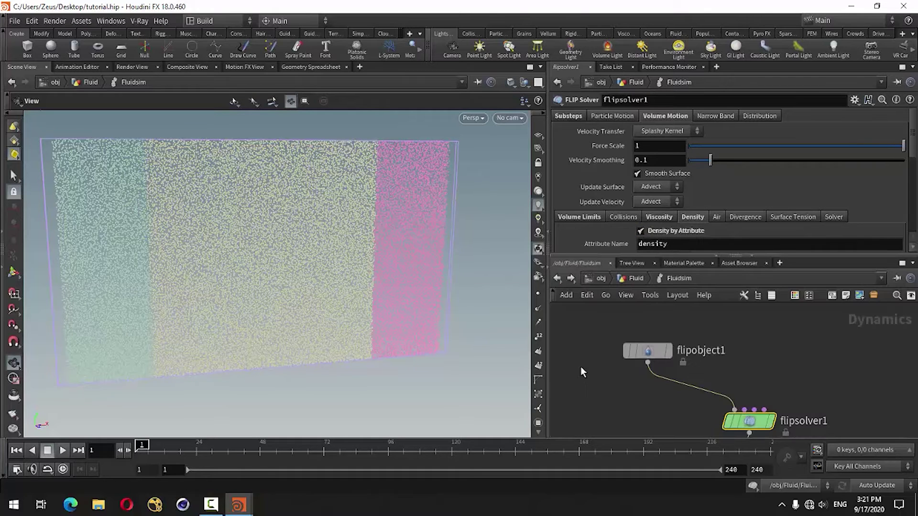
pyautogui.hotkey('ctrl', 's')
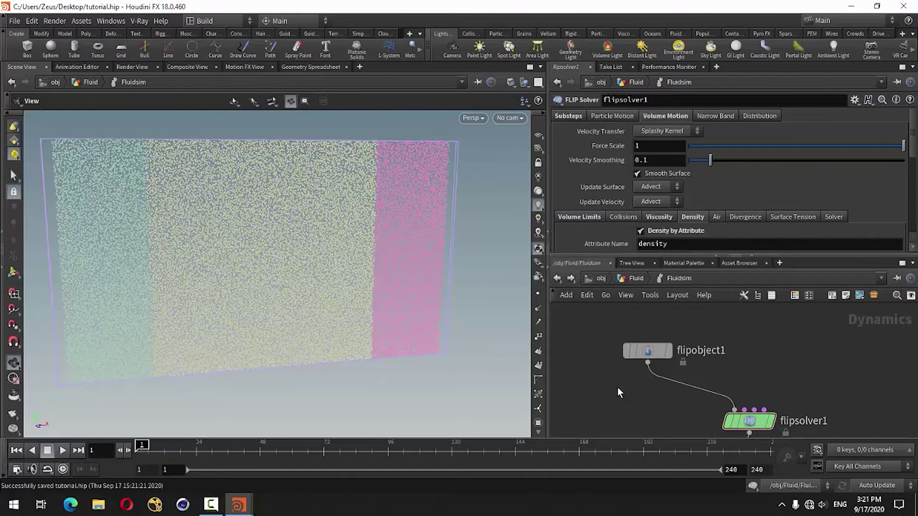
# Check pointvop1's point density and viscosity values in the Geometry Spreadsheet, sorting by each column
pyautogui.click(557, 279)
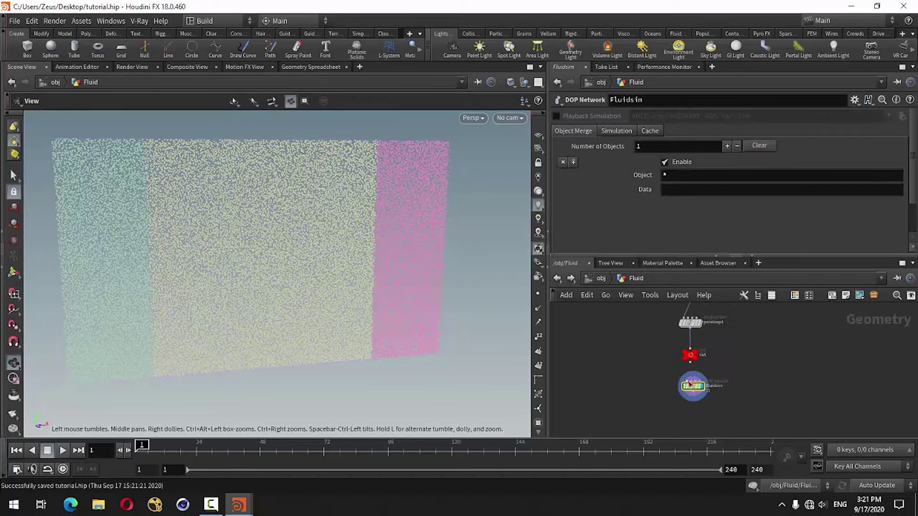
pyautogui.scroll(2, 657, 371)
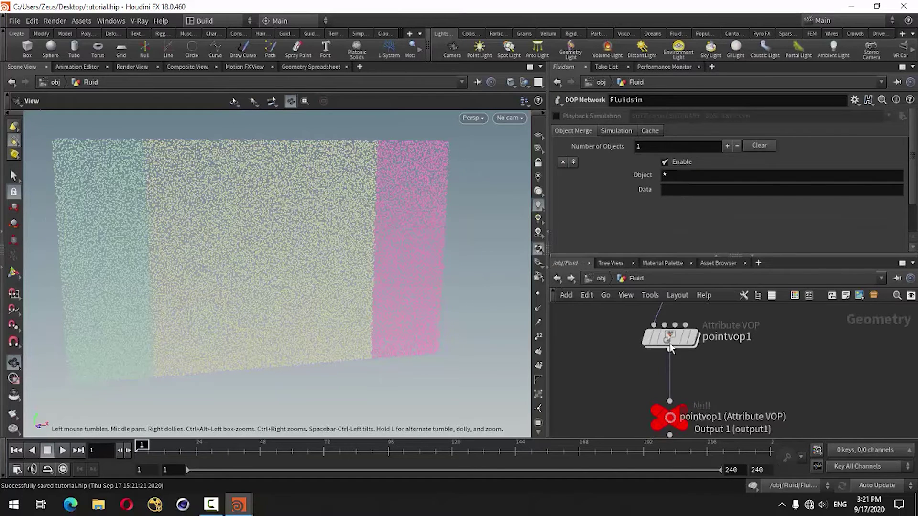
pyautogui.click(669, 337)
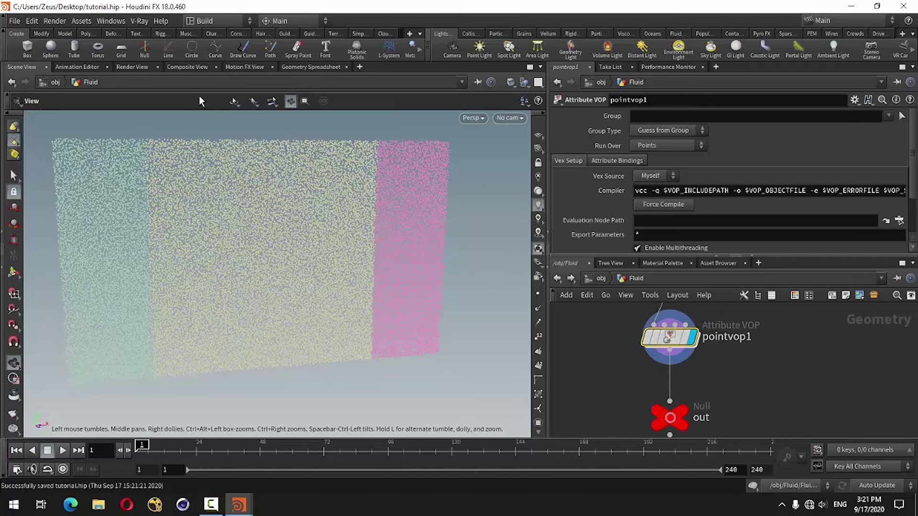
pyautogui.click(311, 67)
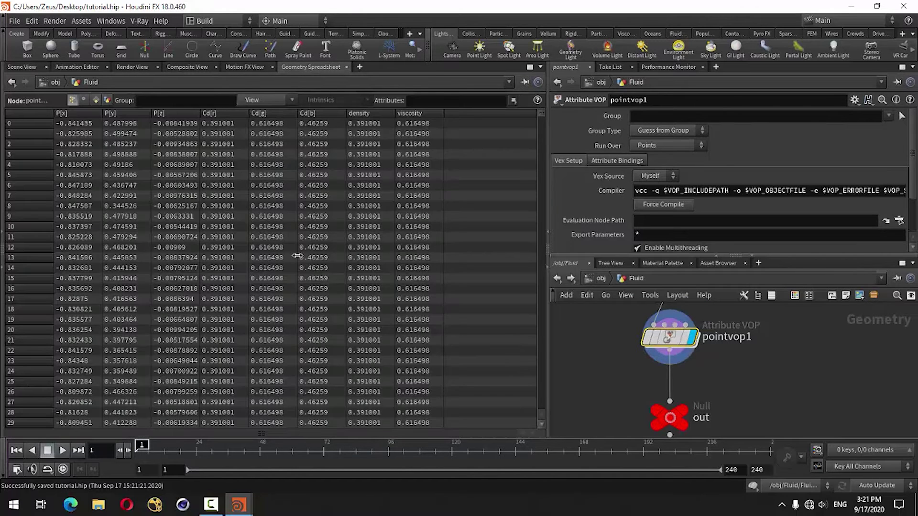
pyautogui.click(412, 113)
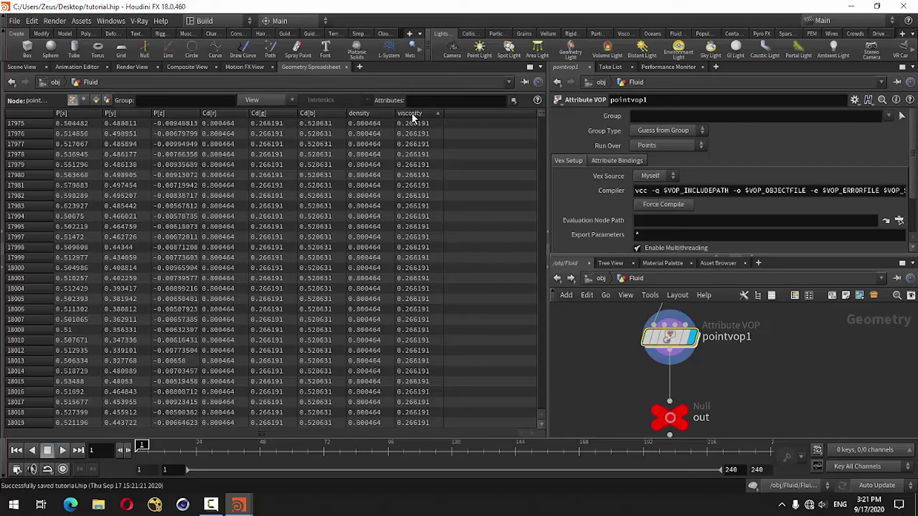
pyautogui.click(361, 113)
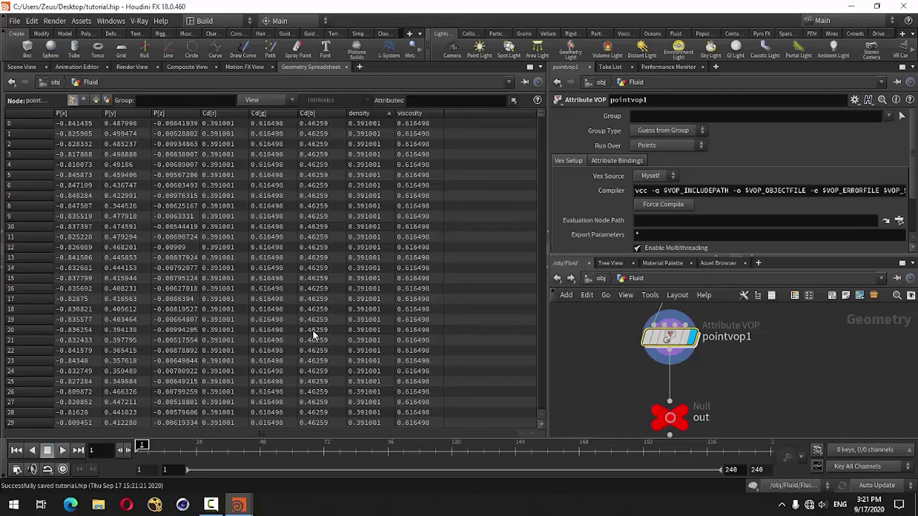
pyautogui.click(21, 67)
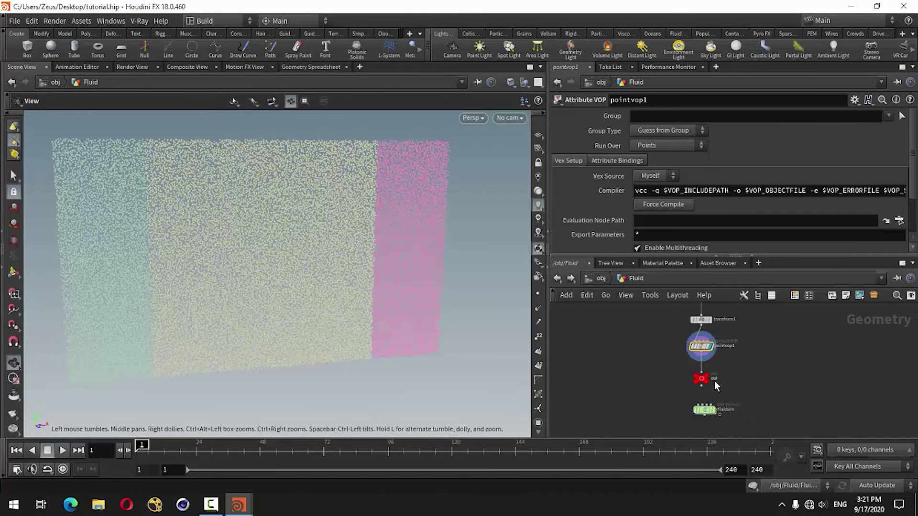
# Enter the Fluidsim network, play the viscosity/density simulation, then rewind to frame 1
pyautogui.moveTo(742, 392); pyautogui.dragTo(764, 341, button='middle')
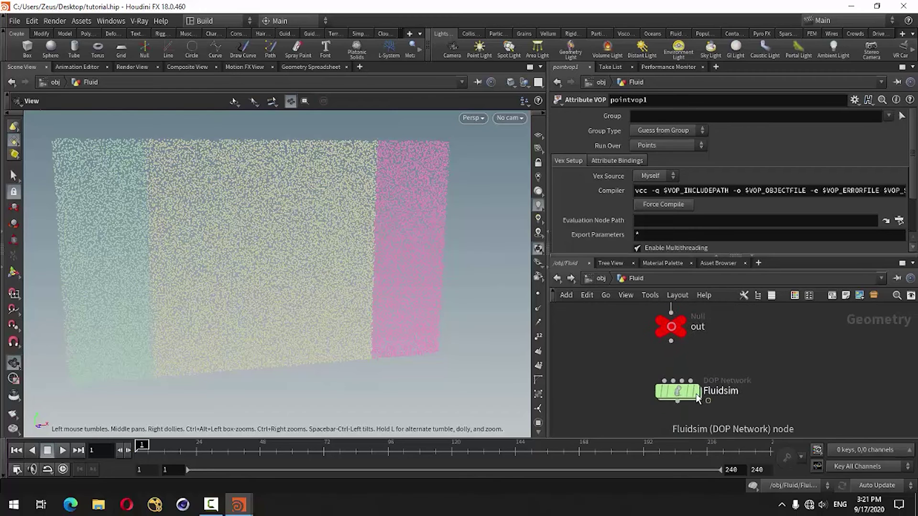
pyautogui.doubleClick(674, 392)
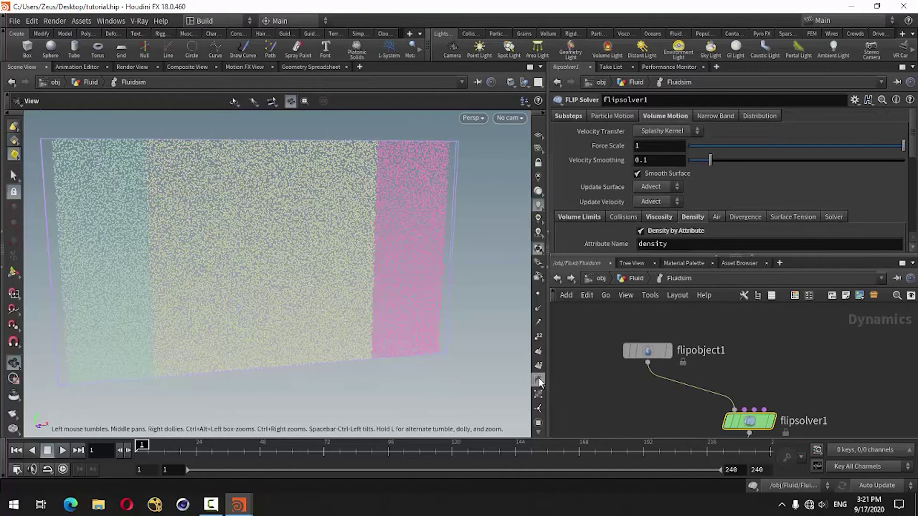
pyautogui.click(557, 278)
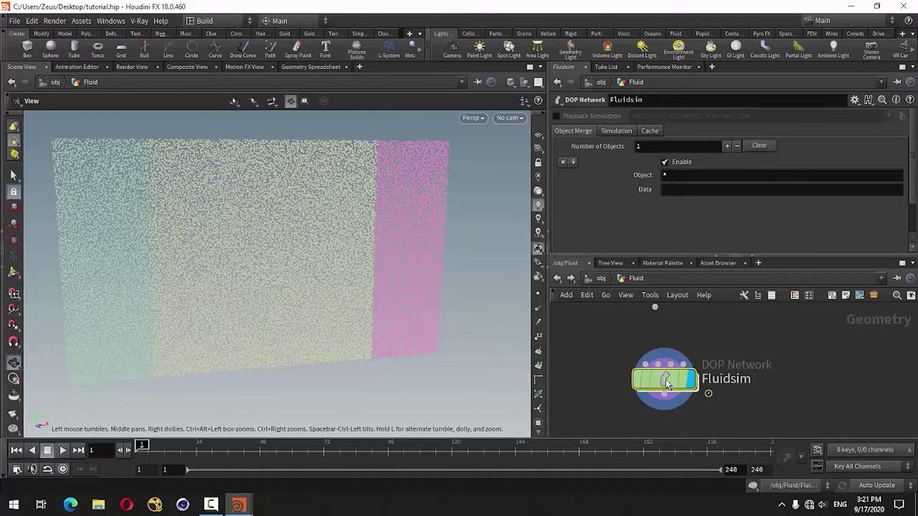
pyautogui.doubleClick(666, 380)
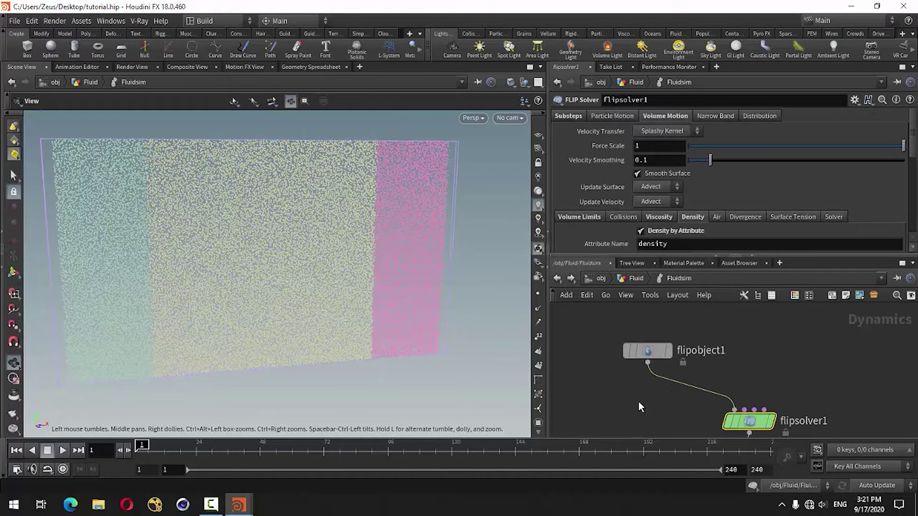
pyautogui.click(62, 451)
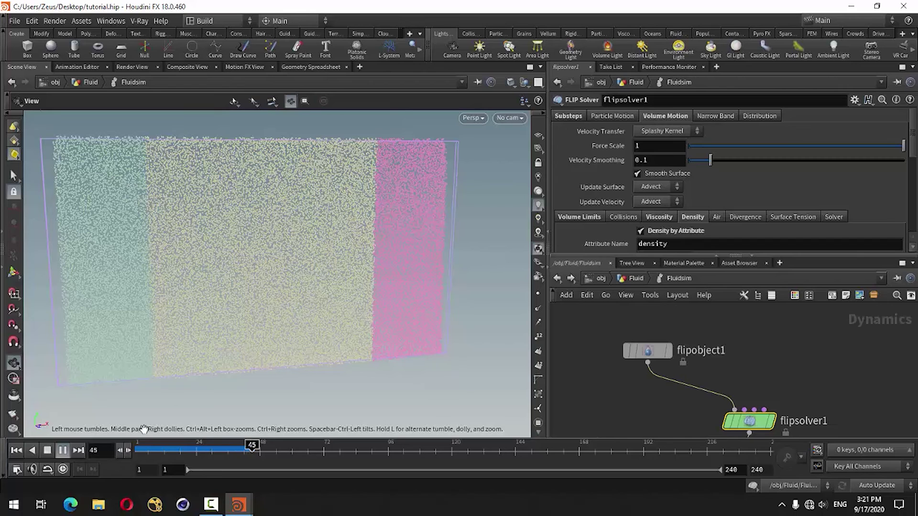
pyautogui.click(61, 450)
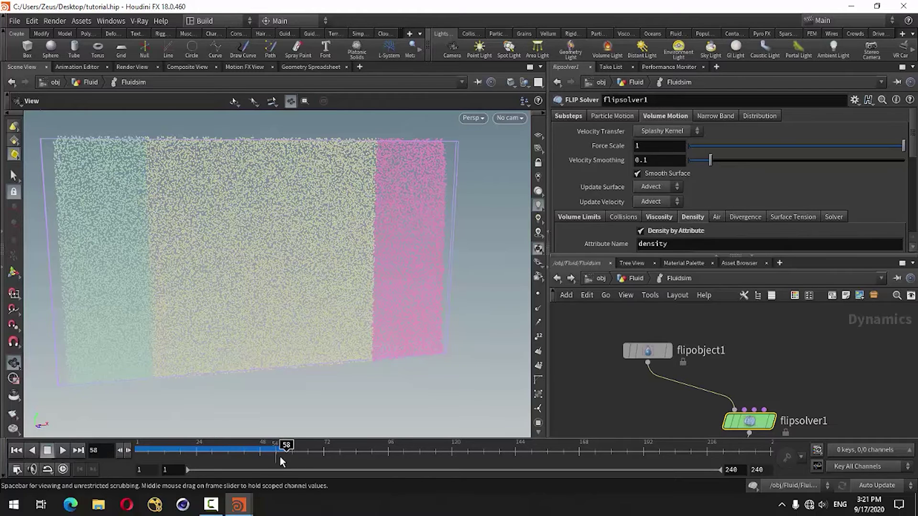
pyautogui.moveTo(240, 452); pyautogui.dragTo(159, 452)
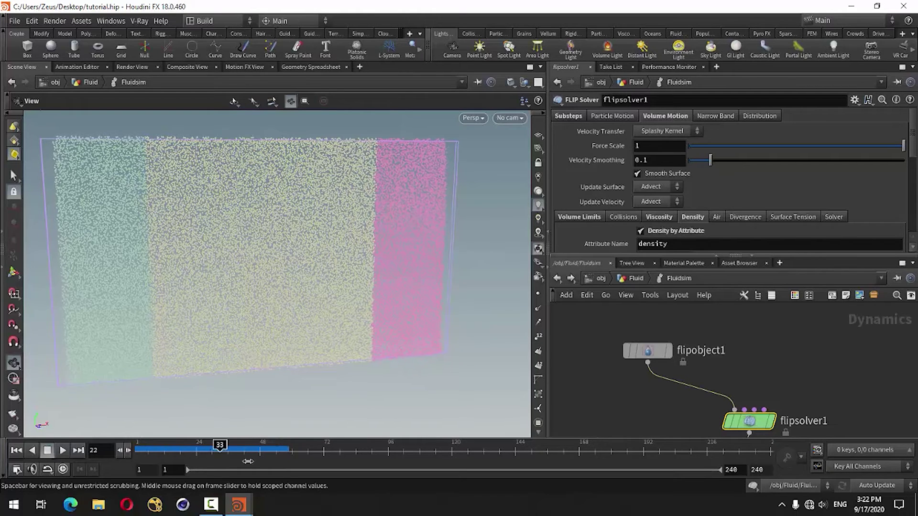
pyautogui.click(137, 451)
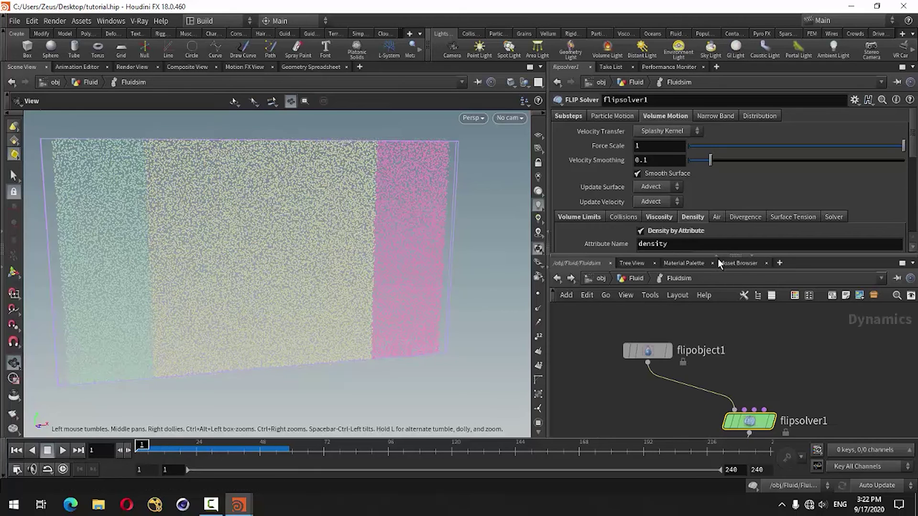
# Review the FLIP Solver's Density, Viscosity and substep settings, then return to /obj/Fluid
pyautogui.moveTo(718, 258); pyautogui.dragTo(718, 293)
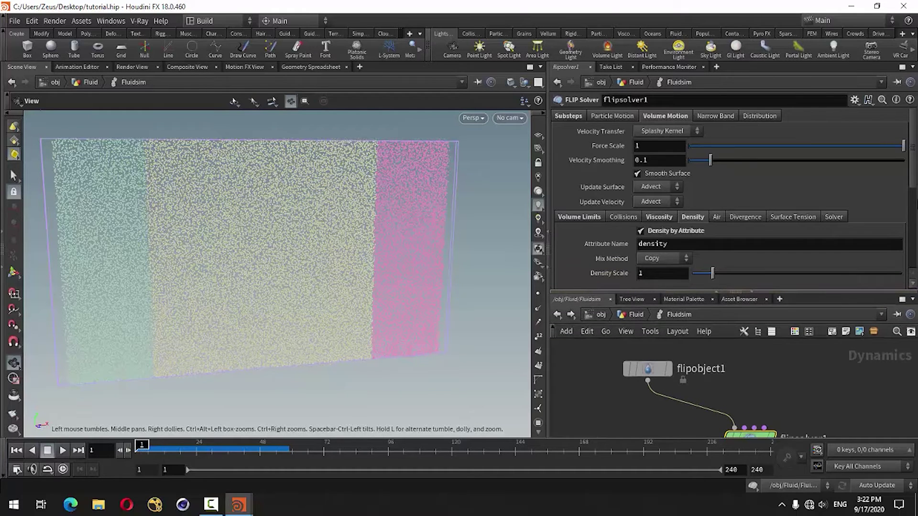
pyautogui.moveTo(911, 176); pyautogui.dragTo(911, 195)
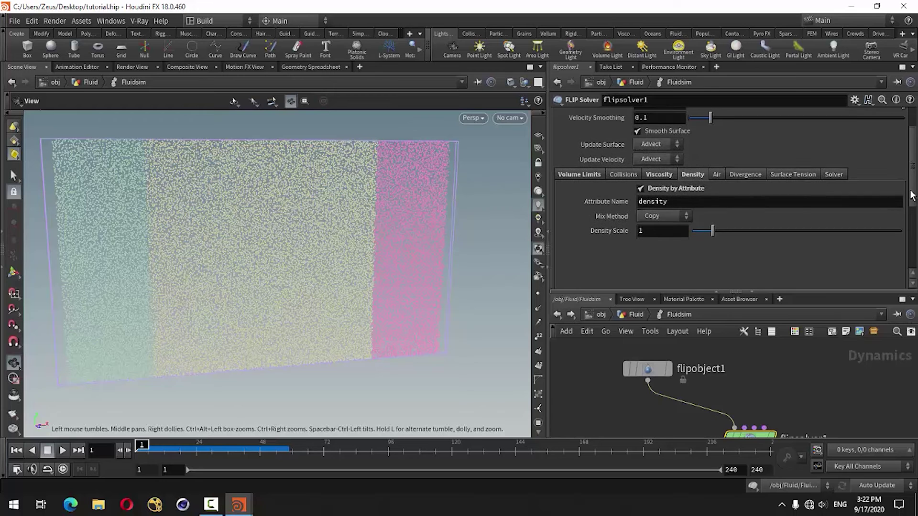
pyautogui.click(669, 175)
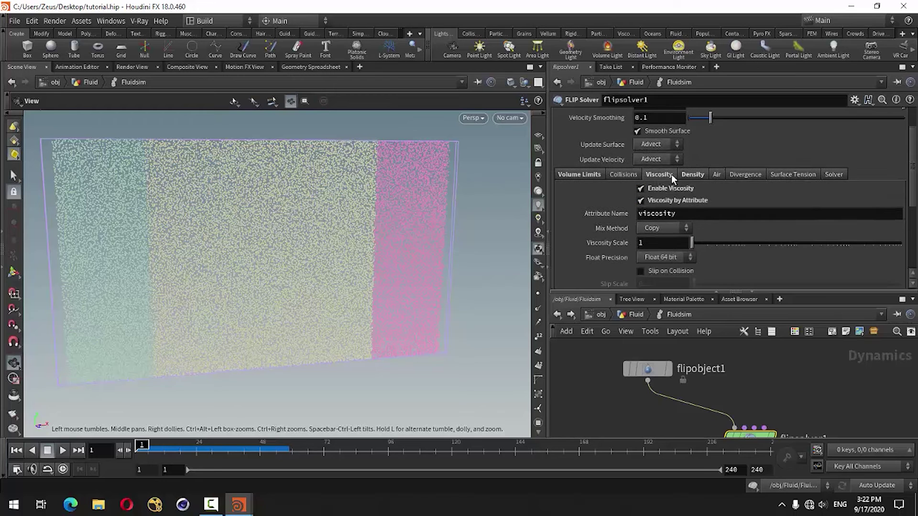
pyautogui.click(698, 174)
pyautogui.scroll(3, 616, 231)
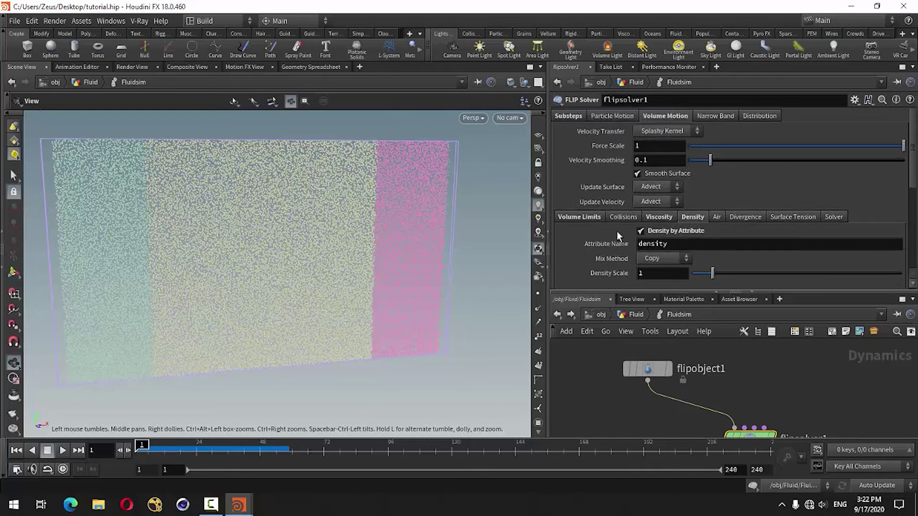
pyautogui.click(577, 118)
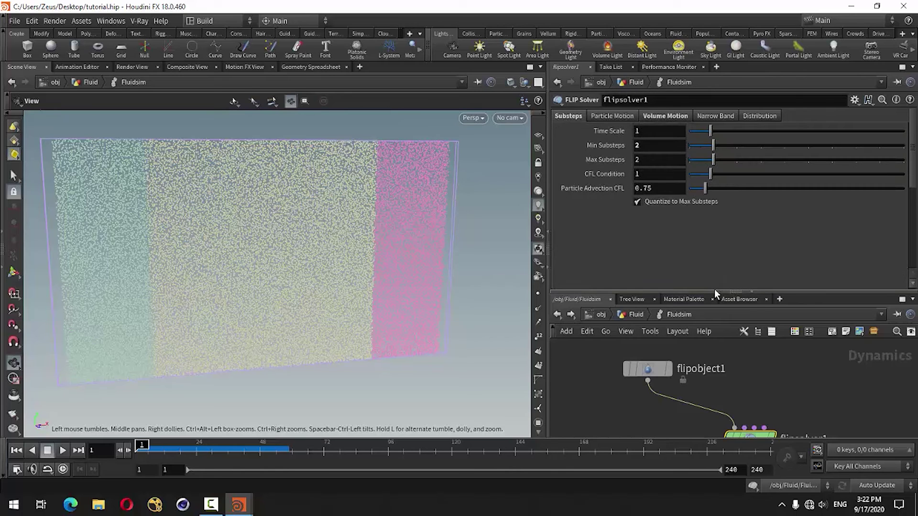
pyautogui.moveTo(716, 292); pyautogui.dragTo(715, 223)
pyautogui.moveTo(784, 345); pyautogui.dragTo(743, 311, button='middle')
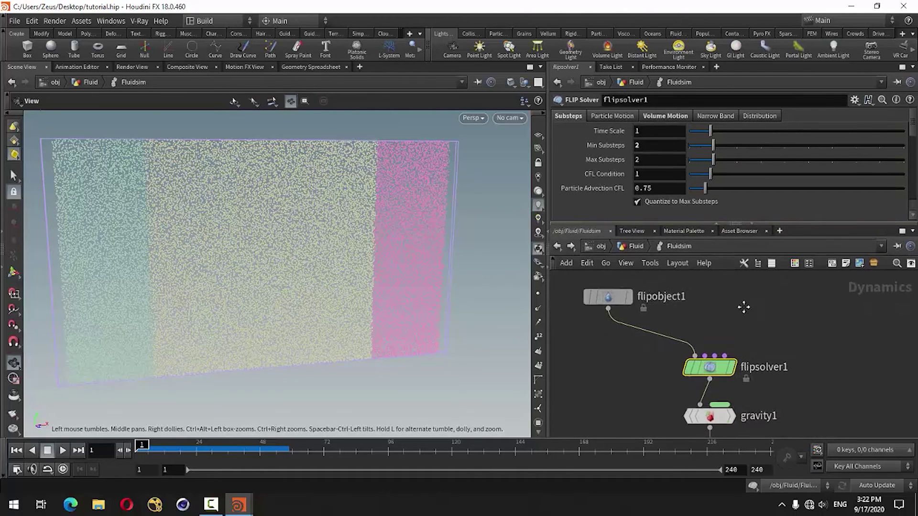
pyautogui.click(556, 246)
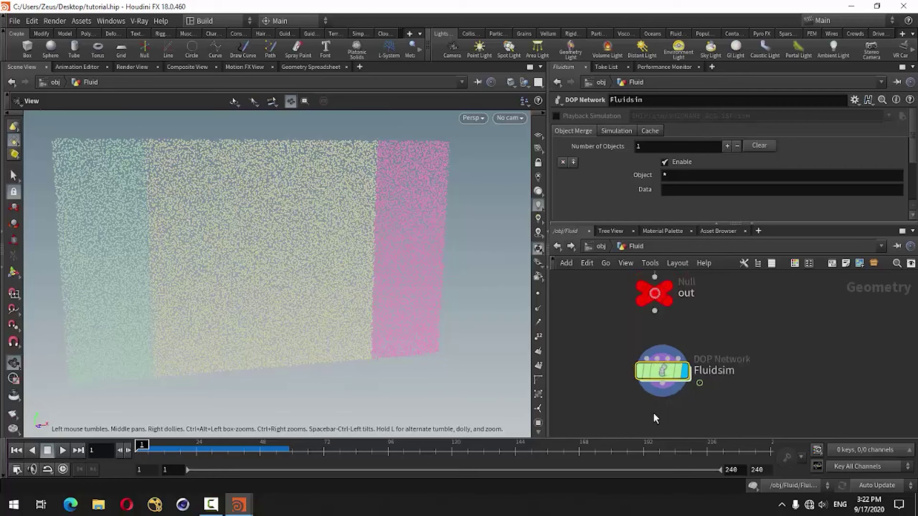
pyautogui.scroll(-3, 655, 337)
pyautogui.scroll(3, 676, 347)
# Inside pointvop1, move geometryvopglobal1 left to make room in the VEX network
pyautogui.doubleClick(676, 348)
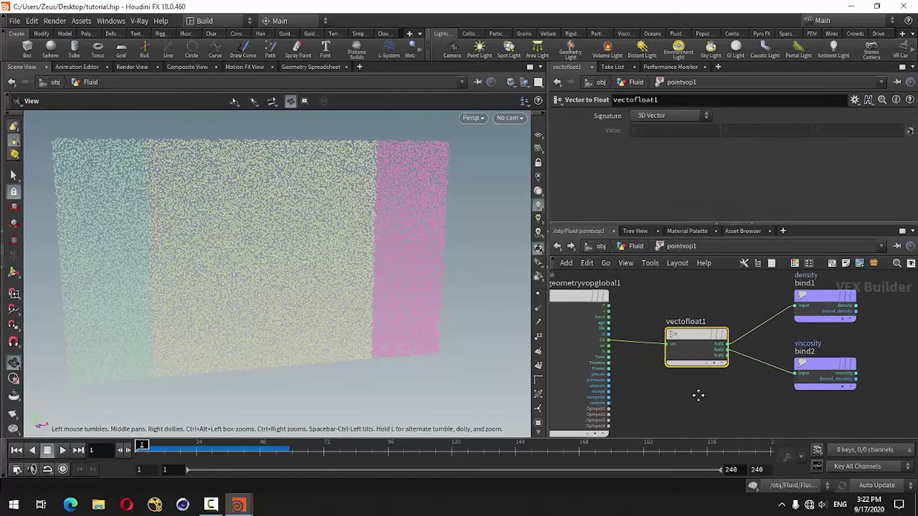
pyautogui.scroll(-2, 684, 400)
pyautogui.scroll(-1, 628, 400)
pyautogui.moveTo(628, 400)
pyautogui.mouseDown(button='middle')
pyautogui.moveTo(583, 390)
pyautogui.moveTo(770, 389)
pyautogui.mouseUp(button='middle')
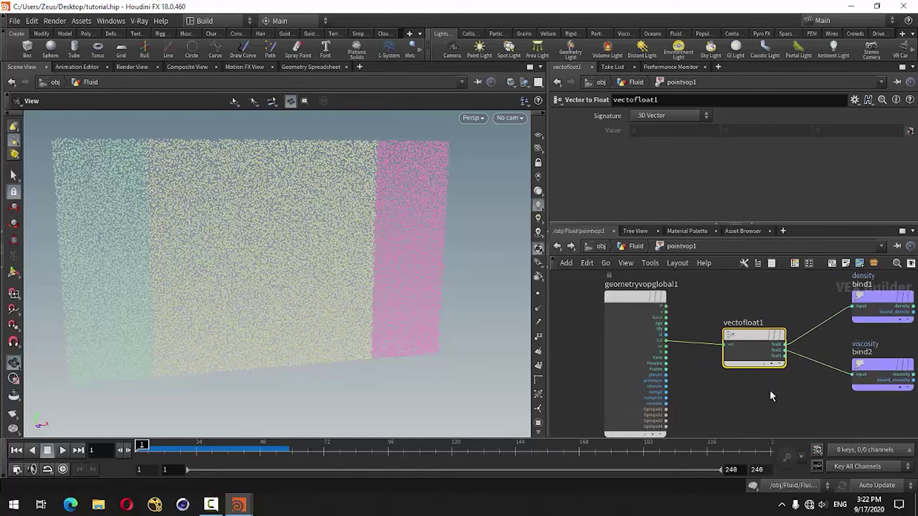
pyautogui.scroll(-1, 717, 378)
pyautogui.moveTo(664, 323); pyautogui.dragTo(569, 327)
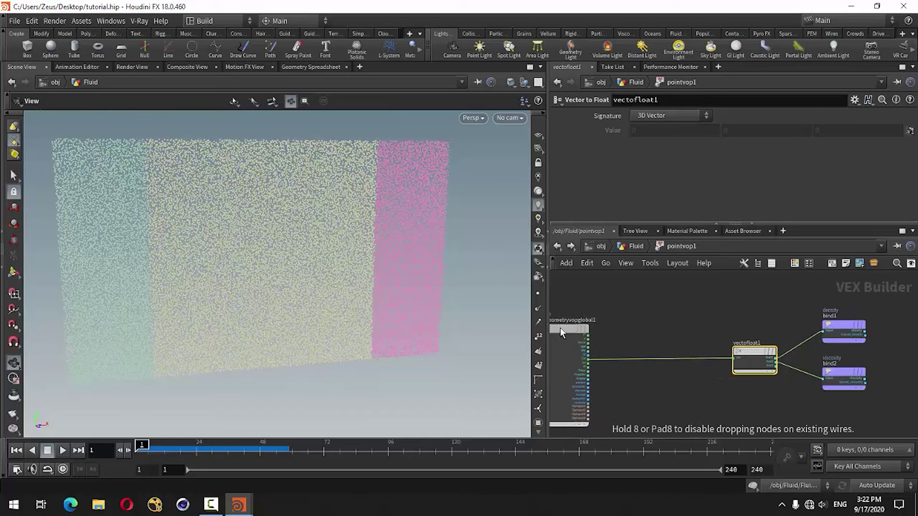
# Add an RGB to HSV node (rgbtohsv1) to the VEX network
pyautogui.press('Tab')
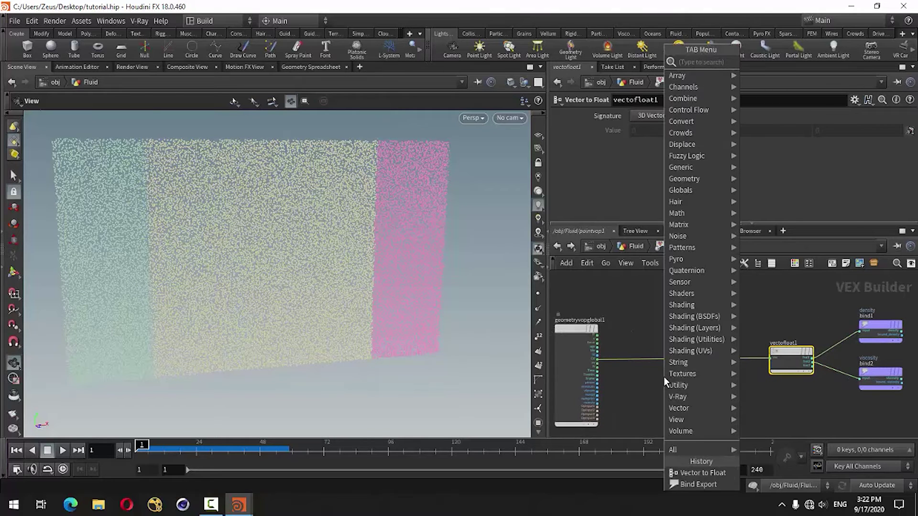
pyautogui.write('colo')
pyautogui.write('r')
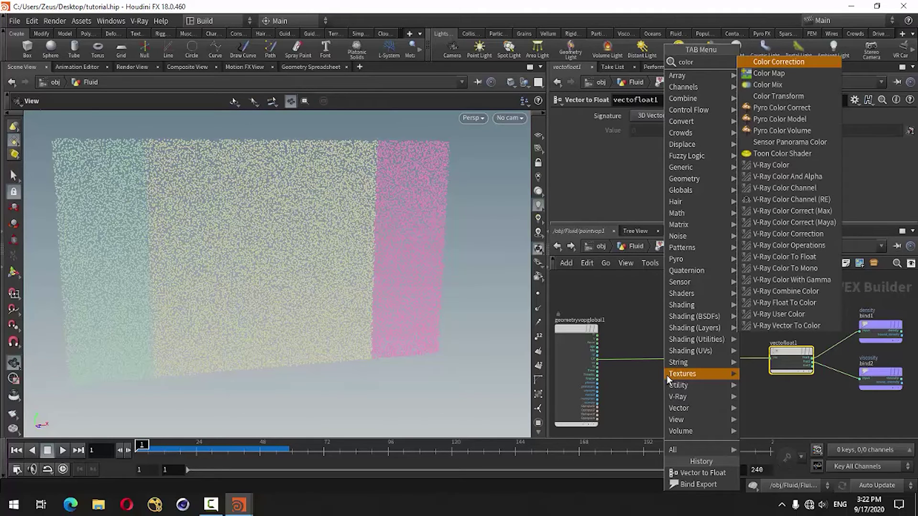
pyautogui.press('BackSpace')
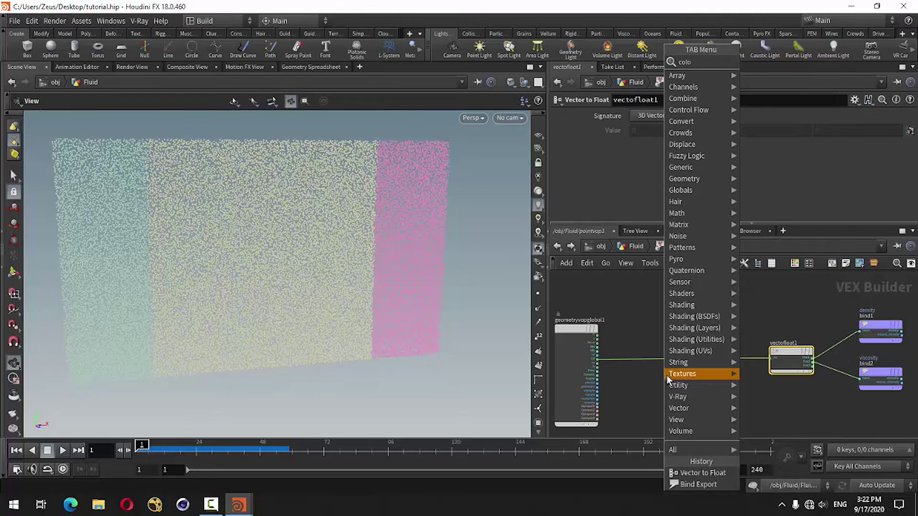
pyautogui.press('BackSpace')
pyautogui.press('BackSpace')
pyautogui.write('rgb')
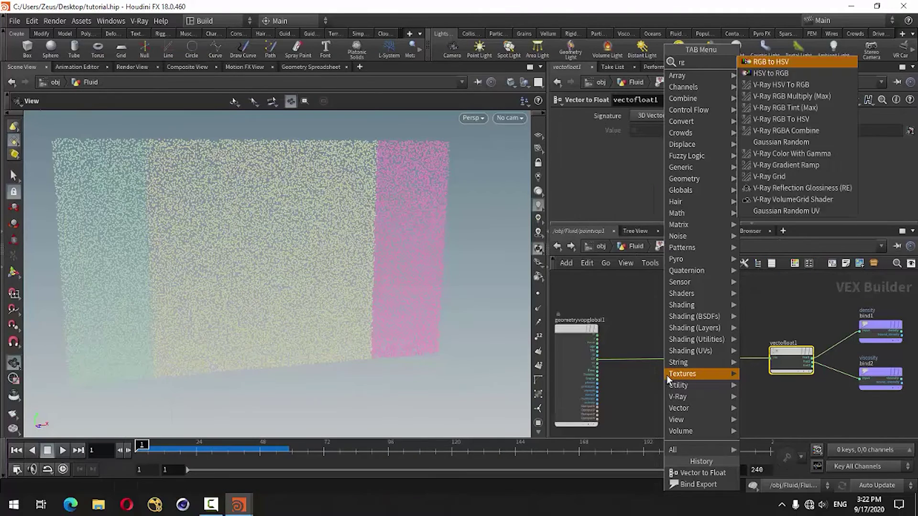
pyautogui.click(813, 72)
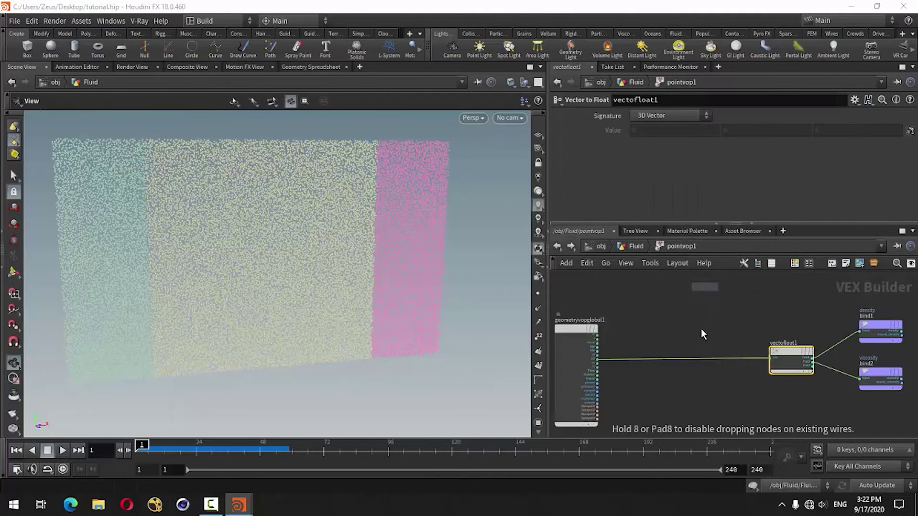
pyautogui.click(685, 334)
# Wire Cd into rgbtohsv1's rgb input and its hsv output into vectofloat1's vec
pyautogui.scroll(3, 667, 375)
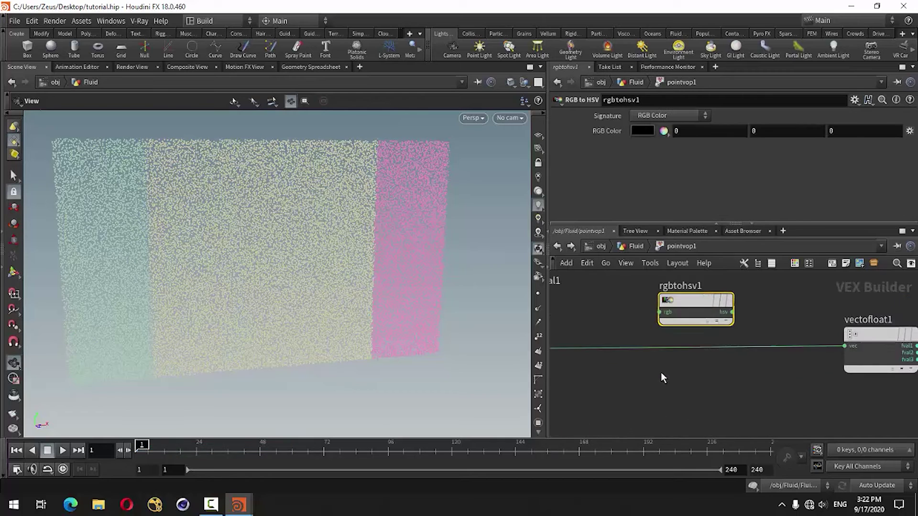
pyautogui.click(652, 348)
pyautogui.click(660, 312)
pyautogui.moveTo(752, 380); pyautogui.dragTo(661, 380, button='middle')
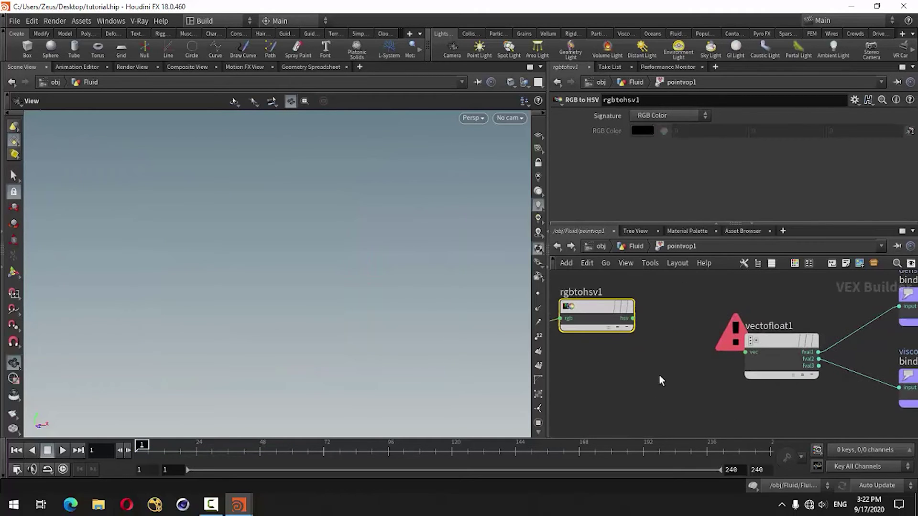
pyautogui.click(633, 318)
pyautogui.click(722, 357)
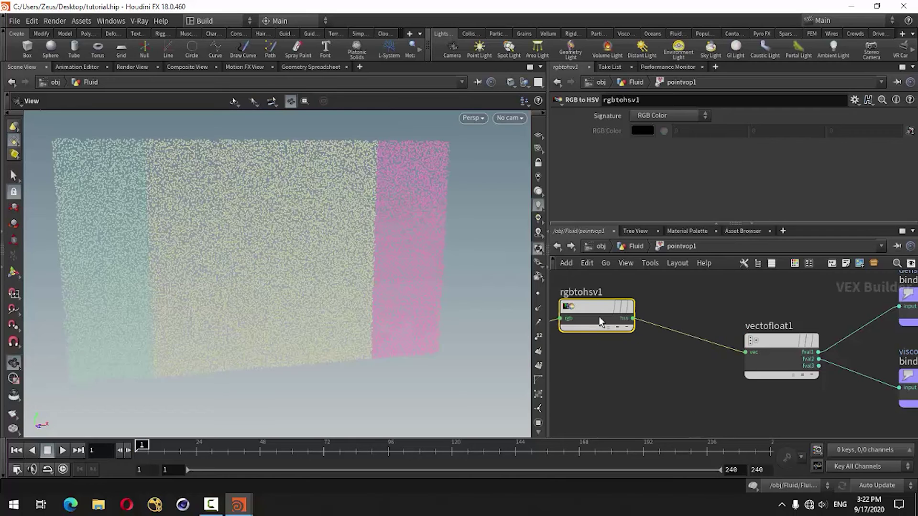
pyautogui.moveTo(599, 316); pyautogui.dragTo(618, 348)
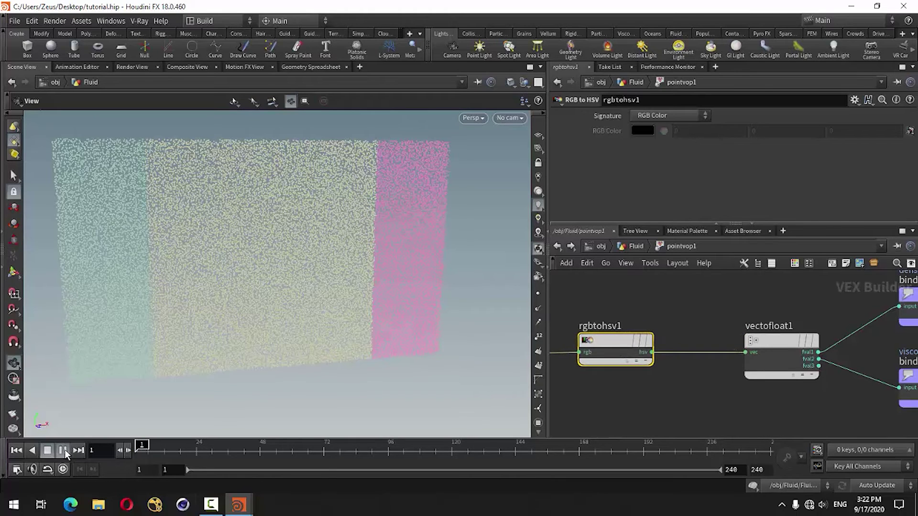
# Play the simulation, reset to frame 1, and show the Geometry Spreadsheet
pyautogui.click(63, 450)
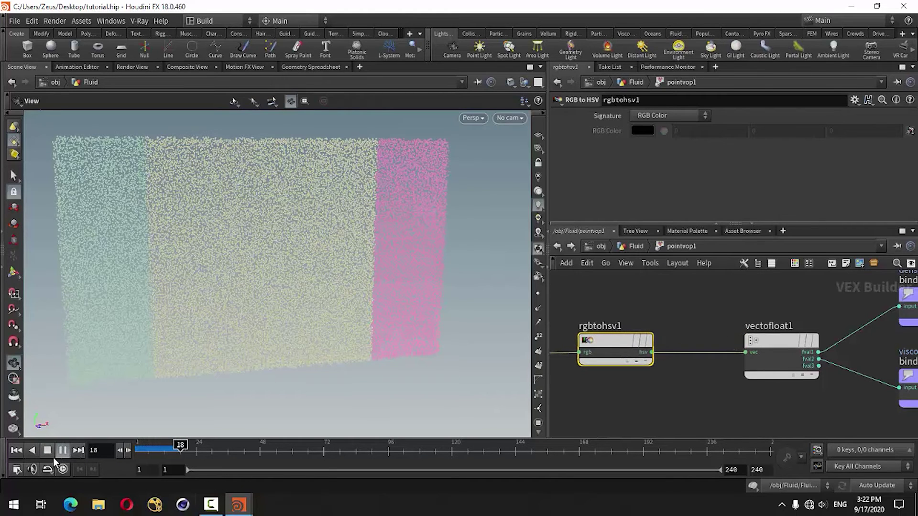
pyautogui.click(49, 450)
pyautogui.click(15, 451)
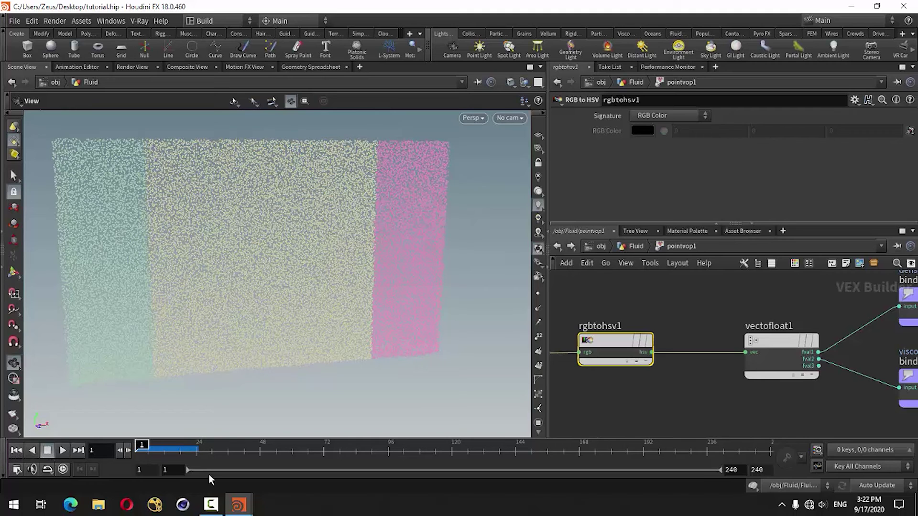
pyautogui.click(307, 66)
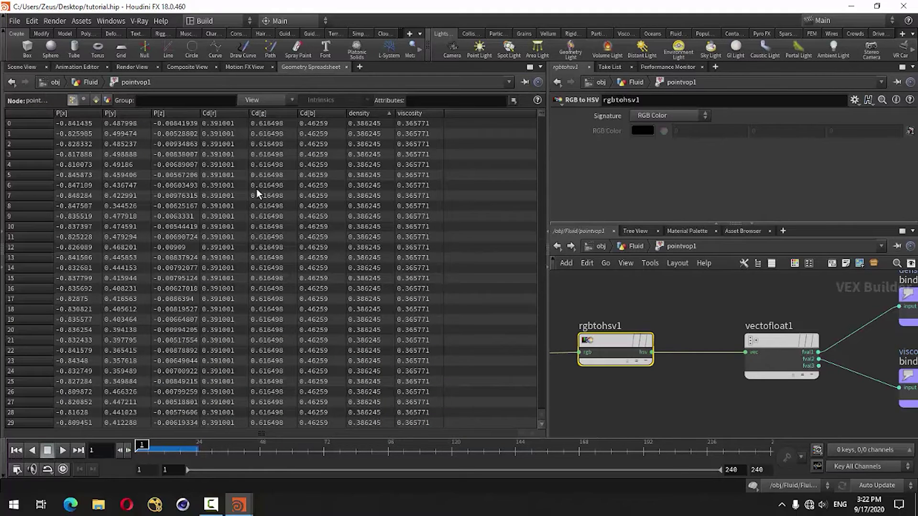
# Sort the pointvop1 spreadsheet by density (both orders) and then by viscosity
pyautogui.scroll(-3, 695, 342)
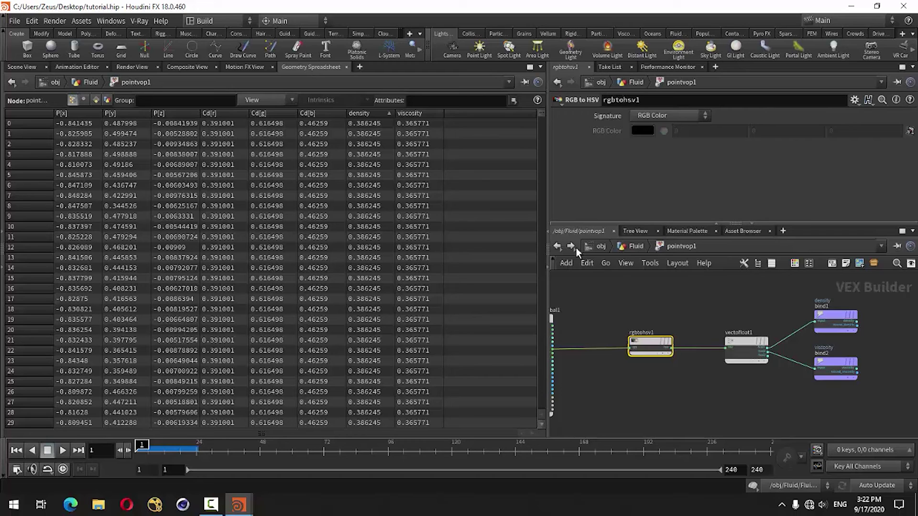
pyautogui.click(558, 246)
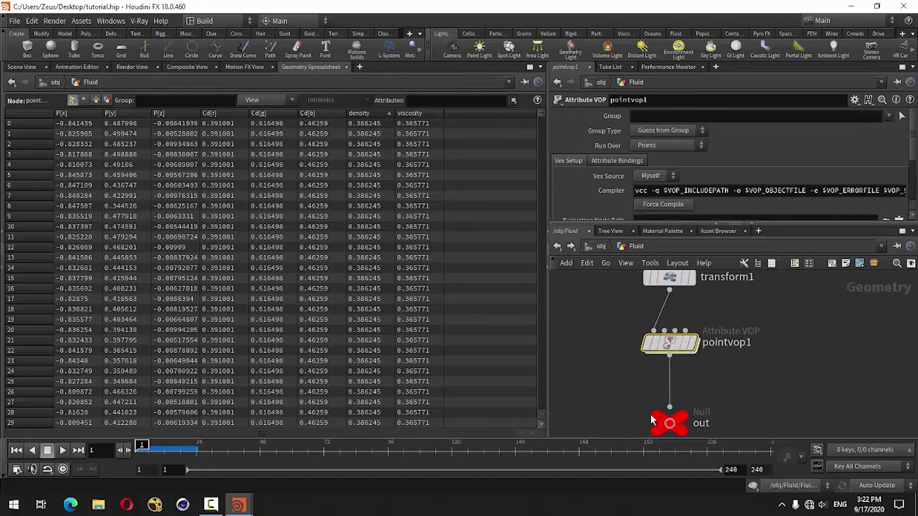
pyautogui.doubleClick(672, 347)
pyautogui.scroll(2, 740, 387)
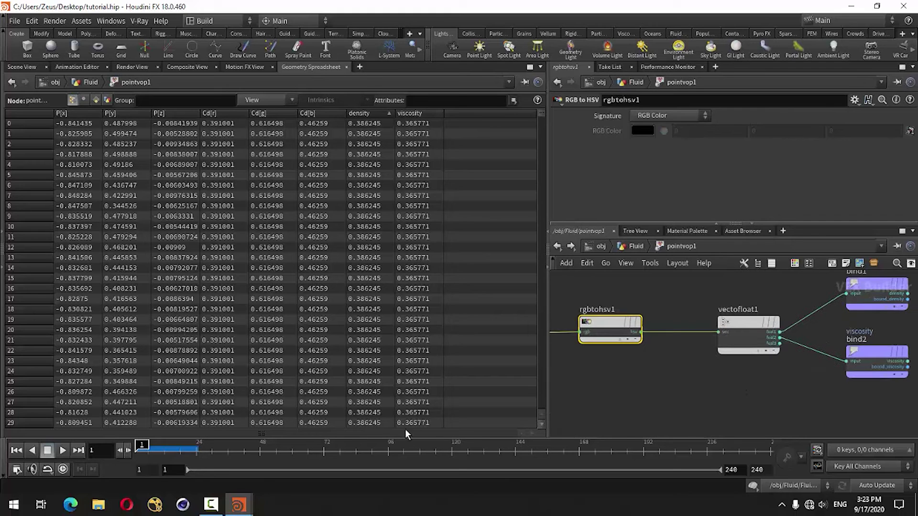
pyautogui.click(367, 110)
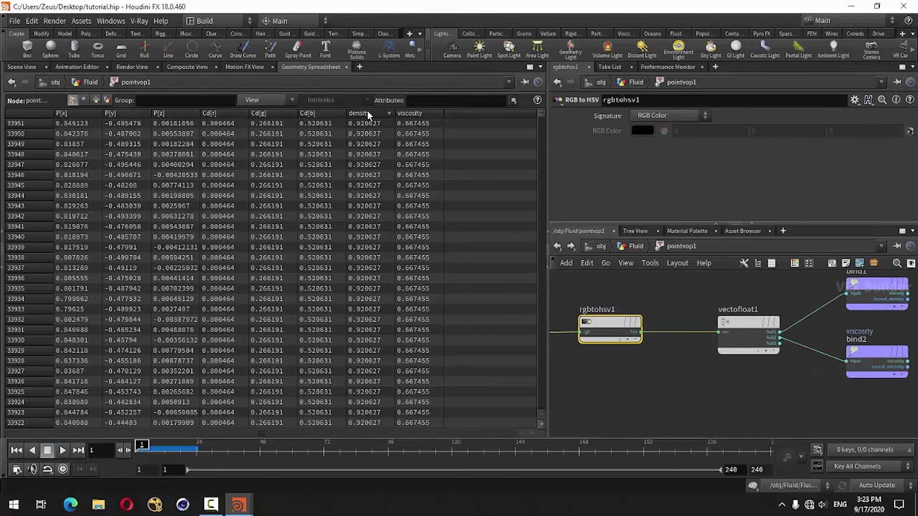
pyautogui.click(368, 110)
pyautogui.click(419, 115)
# Move the viscosity bind node bind2 further right
pyautogui.moveTo(768, 391); pyautogui.dragTo(752, 385, button='middle')
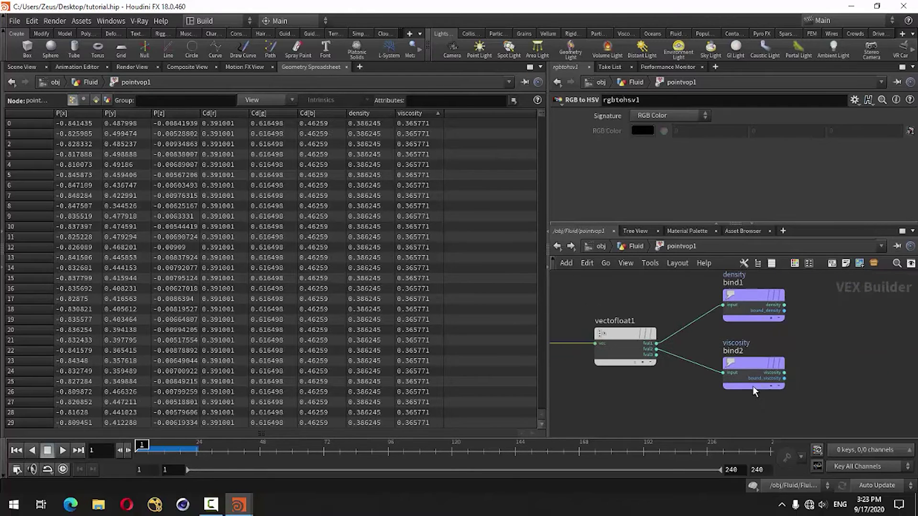
pyautogui.click(753, 365)
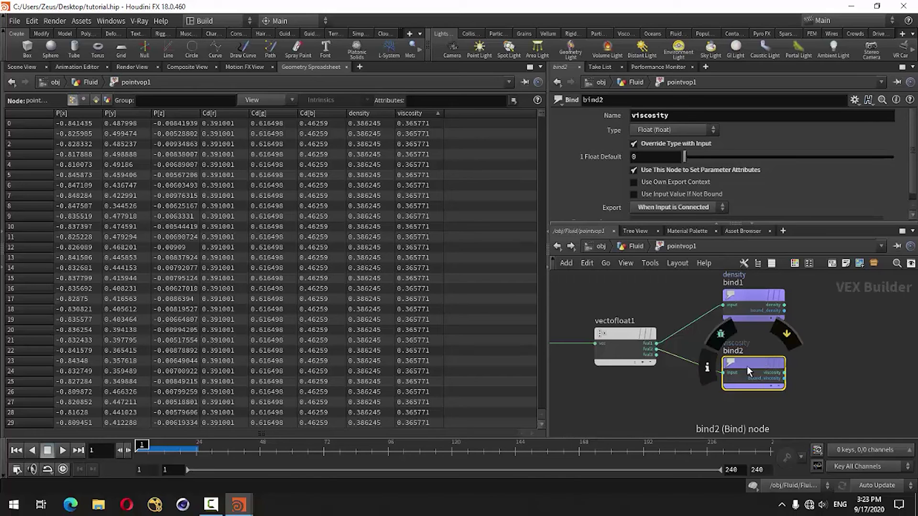
pyautogui.moveTo(747, 366); pyautogui.dragTo(812, 366)
pyautogui.moveTo(698, 415); pyautogui.dragTo(672, 395, button='middle')
# Add a Fit Range node fit1 between vectofloat1's fval2 and the viscosity bind2
pyautogui.press('Tab')
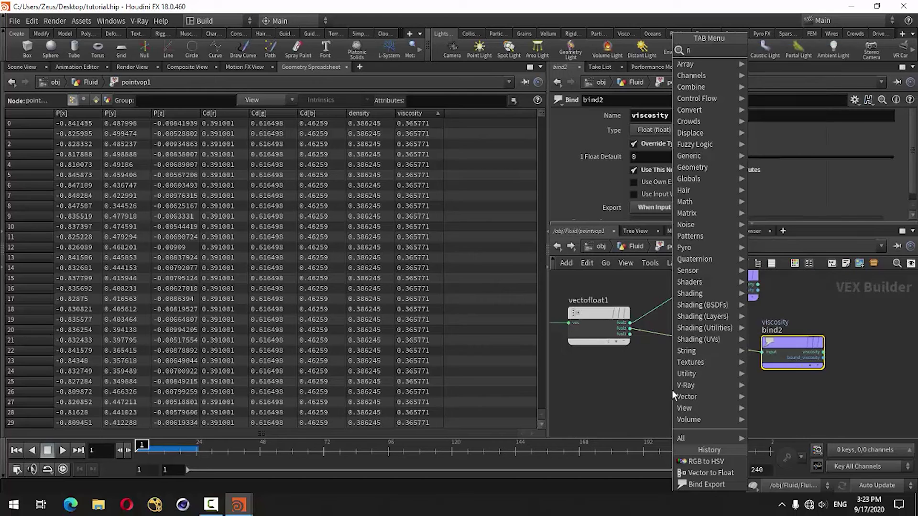
pyautogui.click(780, 52)
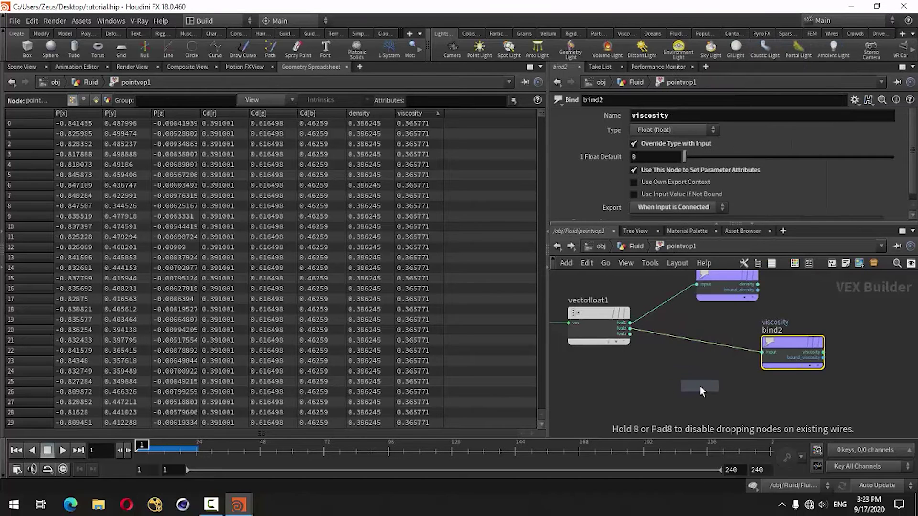
pyautogui.click(700, 386)
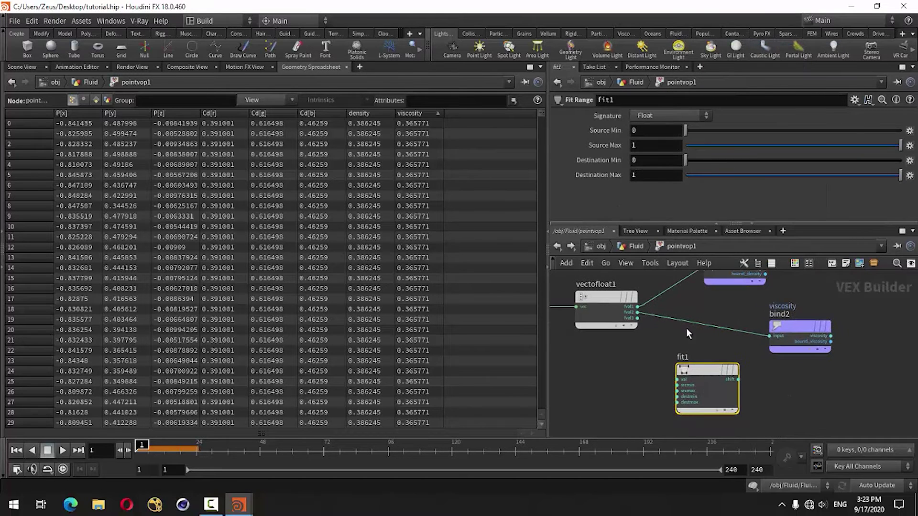
pyautogui.moveTo(687, 328); pyautogui.dragTo(677, 380)
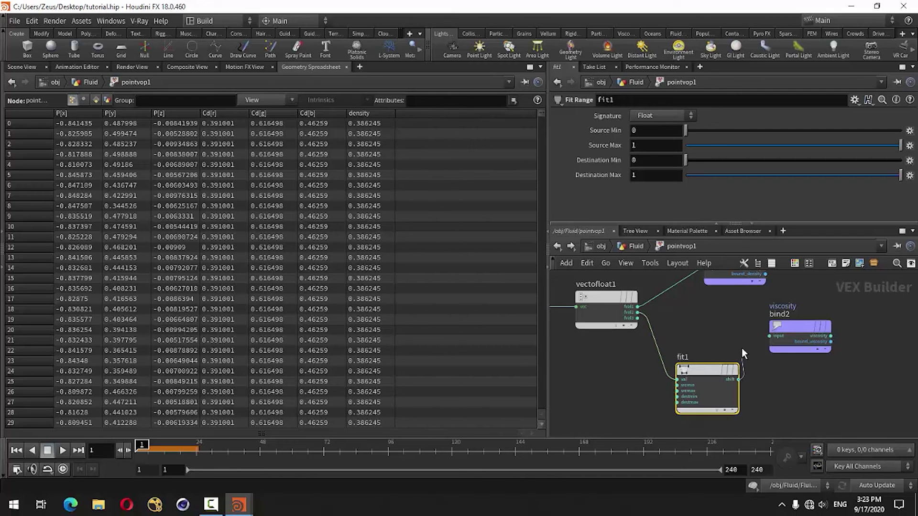
pyautogui.click(739, 380)
pyautogui.click(770, 336)
pyautogui.moveTo(705, 372); pyautogui.dragTo(706, 347)
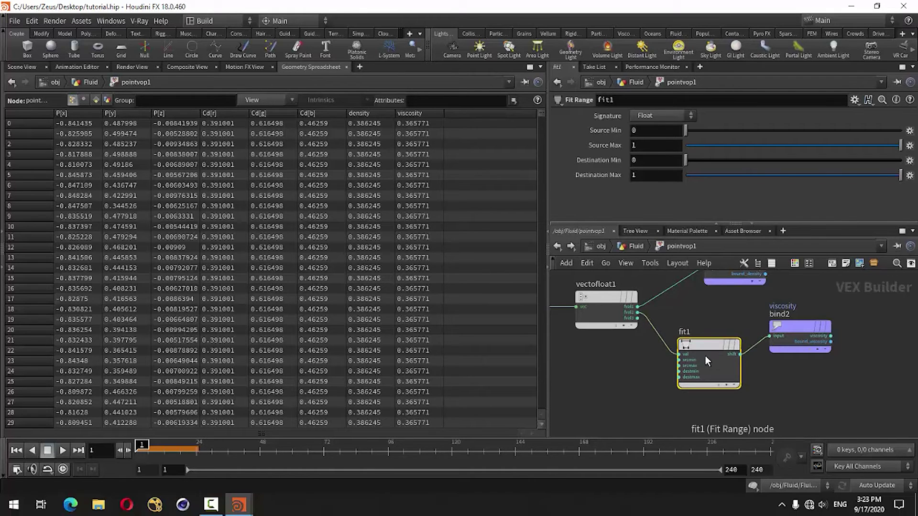
# Set fit1's Destination Min to 1 and Destination Max to 10
pyautogui.doubleClick(639, 161)
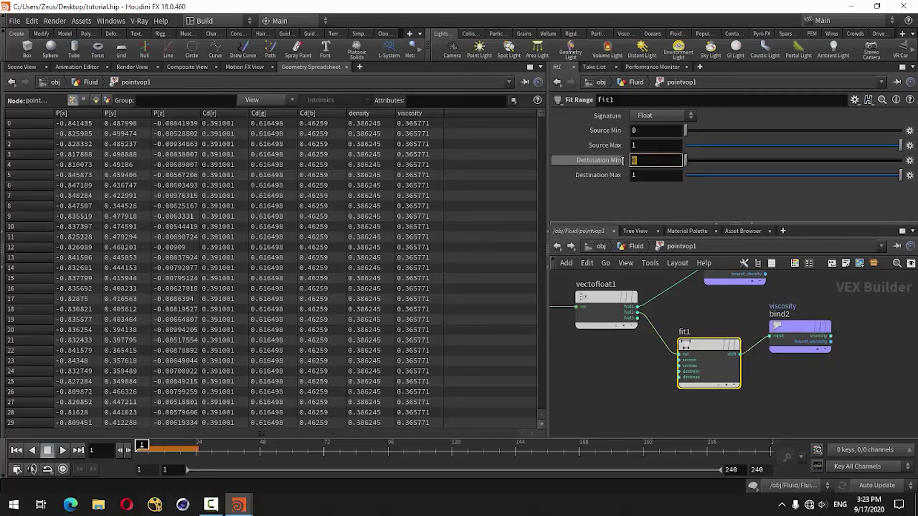
pyautogui.write('1')
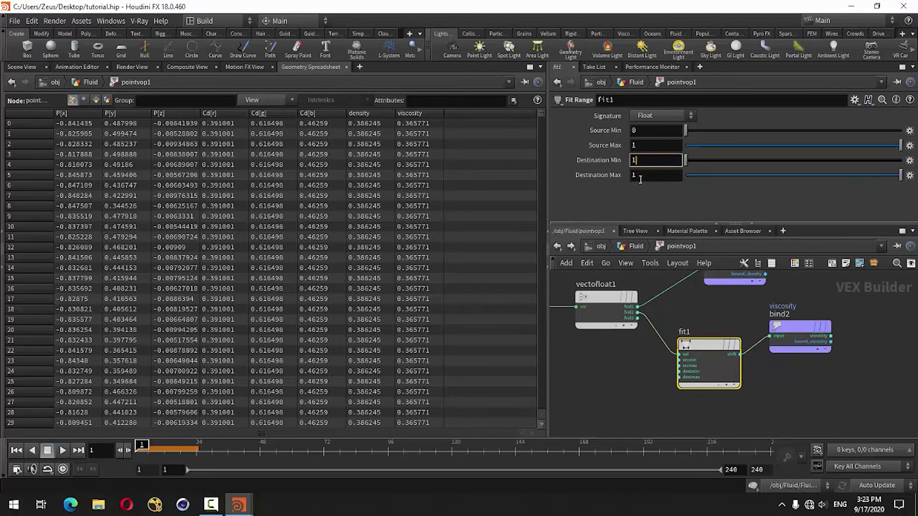
pyautogui.press('Return')
pyautogui.doubleClick(642, 179)
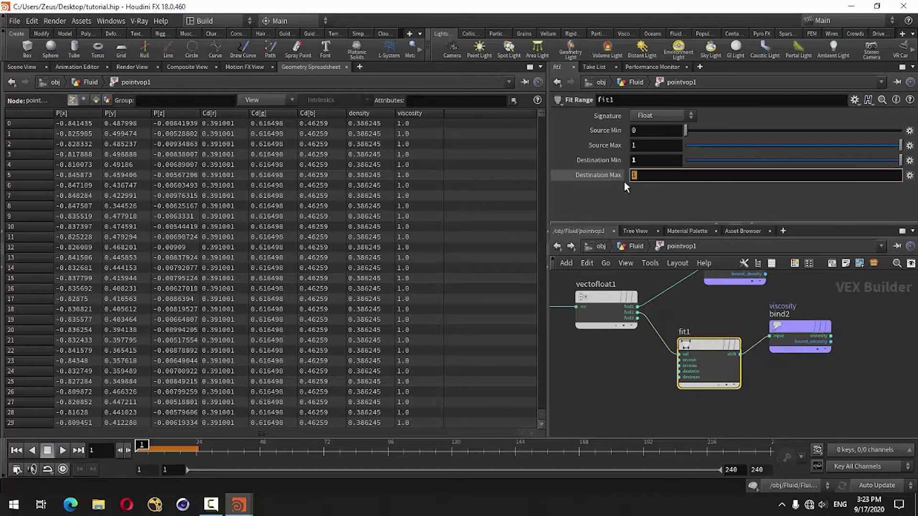
pyautogui.write('0')
pyautogui.press('Return')
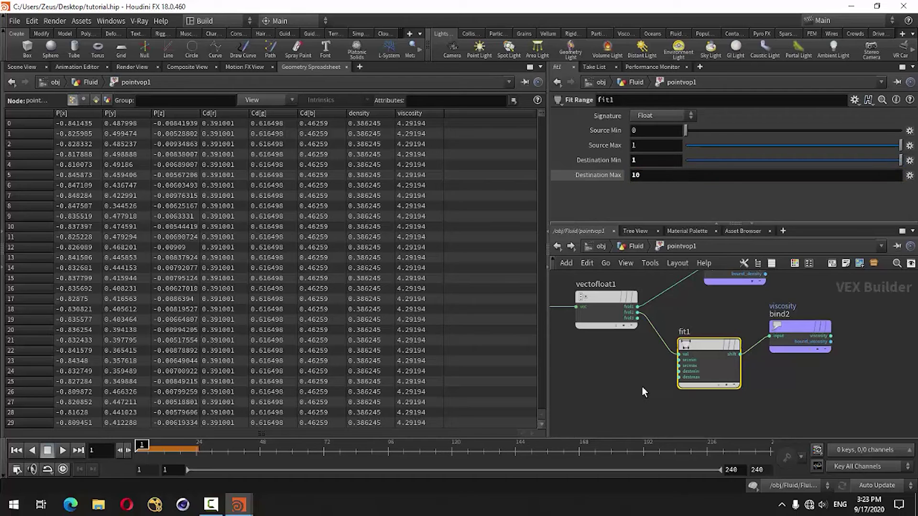
# Move the density binding node right and reconnect fval2 into fit1
pyautogui.click(626, 395)
pyautogui.scroll(2, 832, 379)
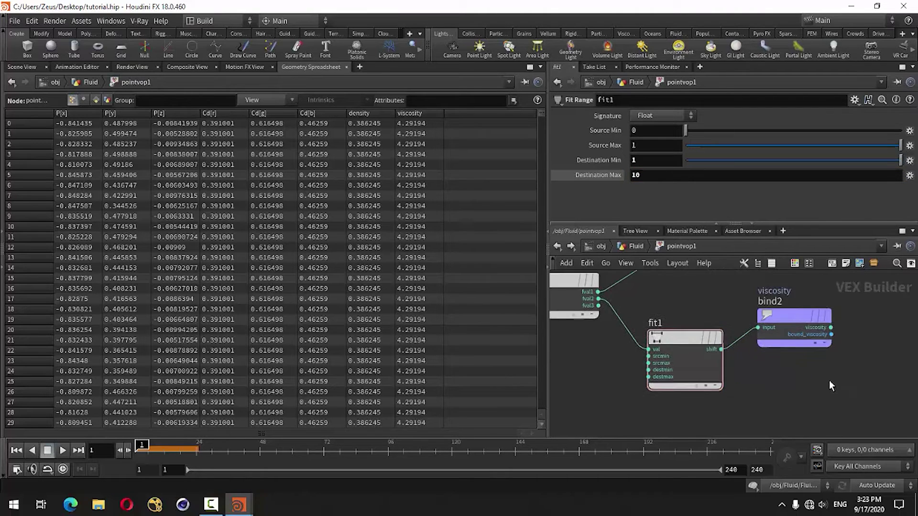
pyautogui.moveTo(829, 381); pyautogui.dragTo(802, 425, button='middle')
pyautogui.scroll(-3, 733, 366)
pyautogui.moveTo(736, 339); pyautogui.dragTo(775, 336)
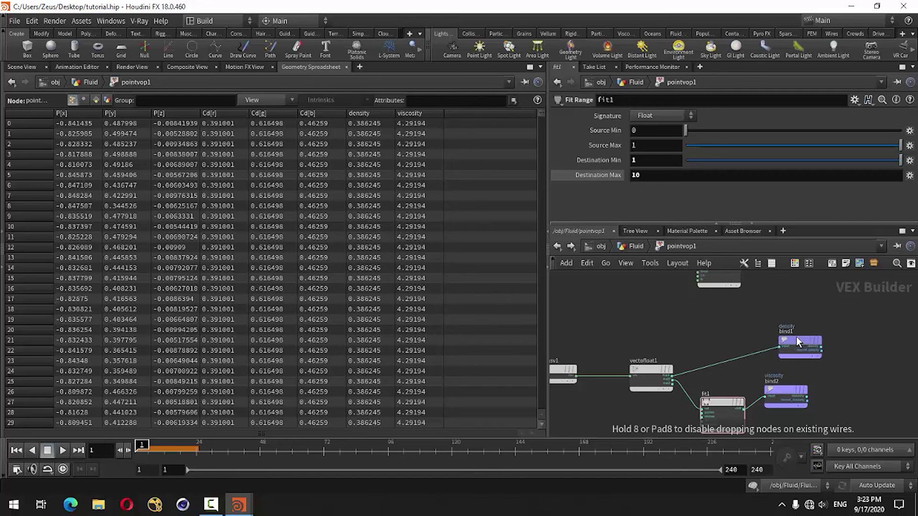
pyautogui.scroll(3, 708, 381)
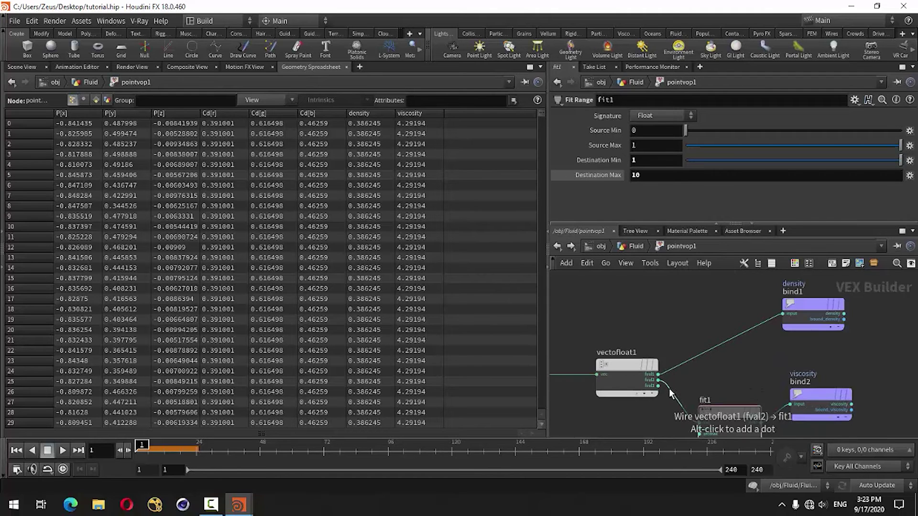
pyautogui.moveTo(660, 387); pyautogui.dragTo(660, 391)
# Drop a second Fit Range, fit2, onto the vectofloat1→bind1 density wire
pyautogui.press('Tab')
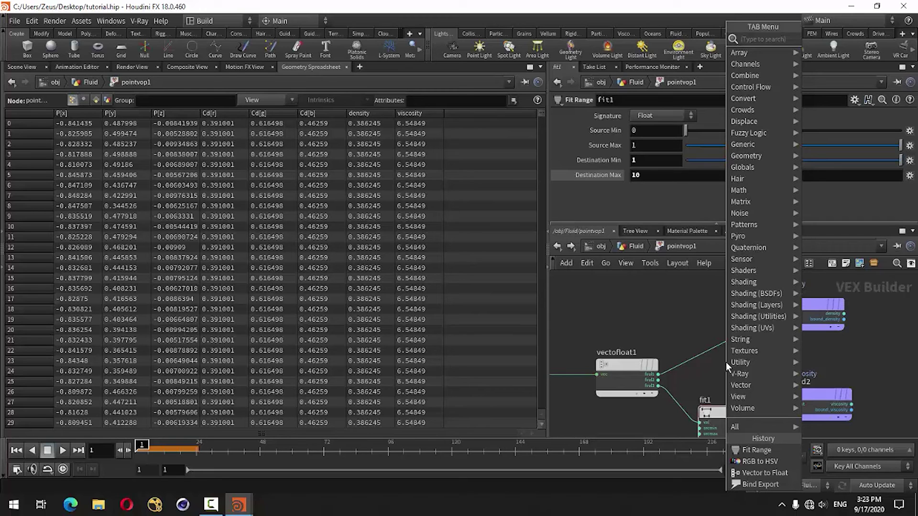
pyautogui.write('fit')
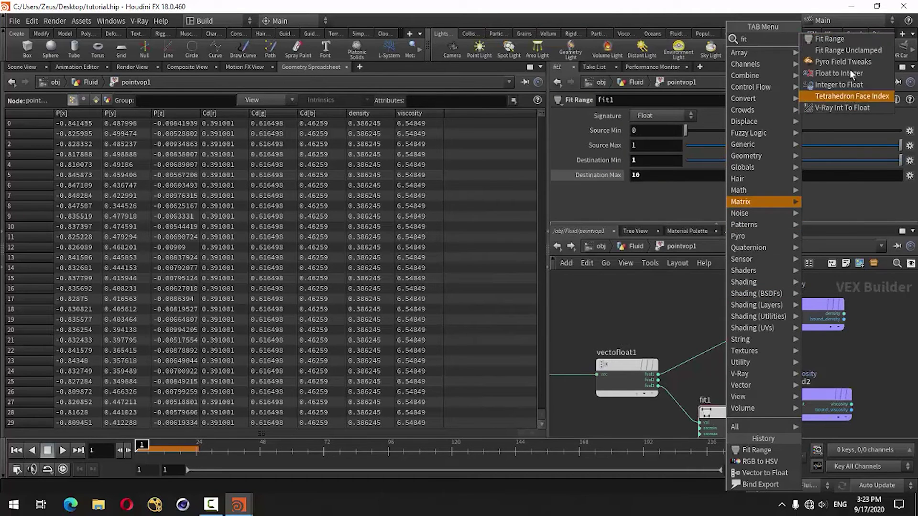
pyautogui.click(840, 38)
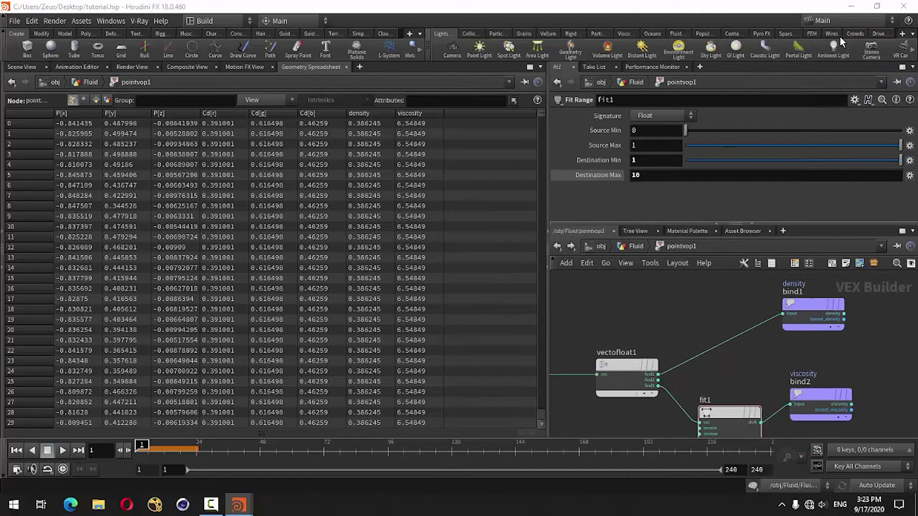
pyautogui.click(719, 354)
pyautogui.moveTo(731, 349); pyautogui.dragTo(727, 319)
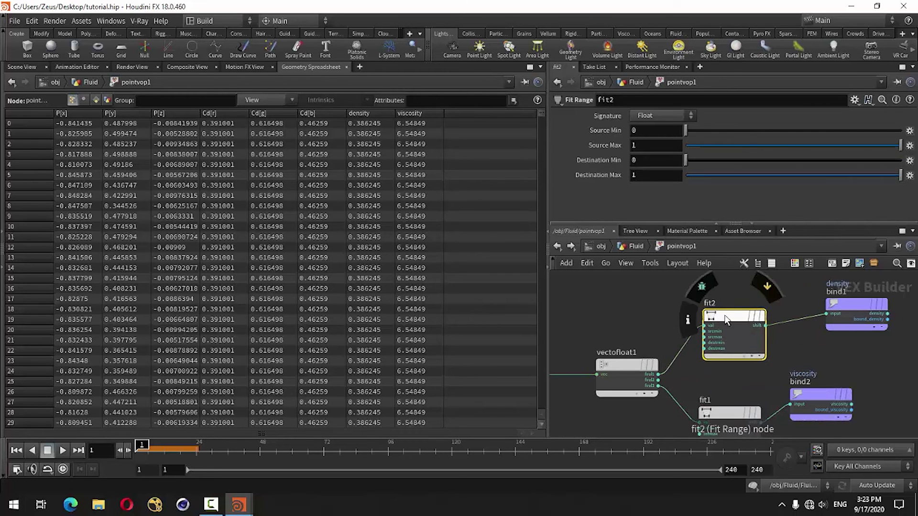
# Set fit2's Destination Min to 200 and Destination Max to 1000
pyautogui.click(640, 163)
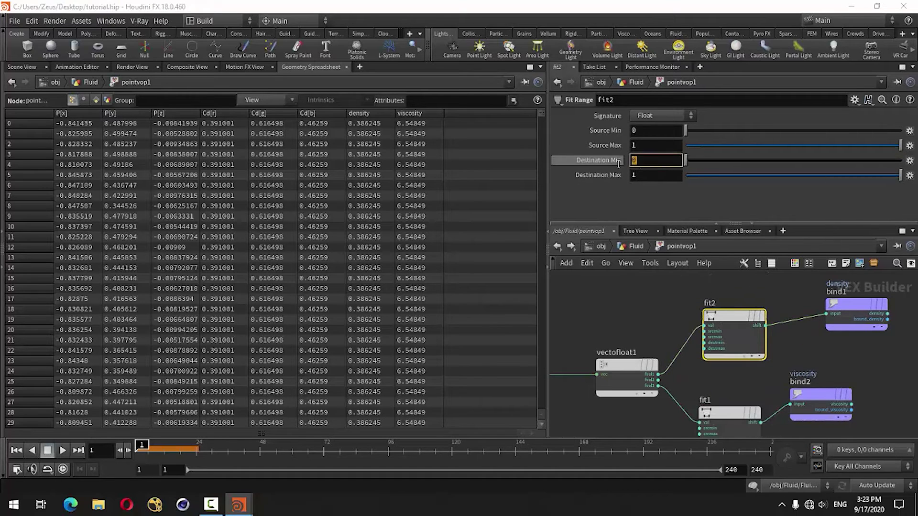
pyautogui.write('200')
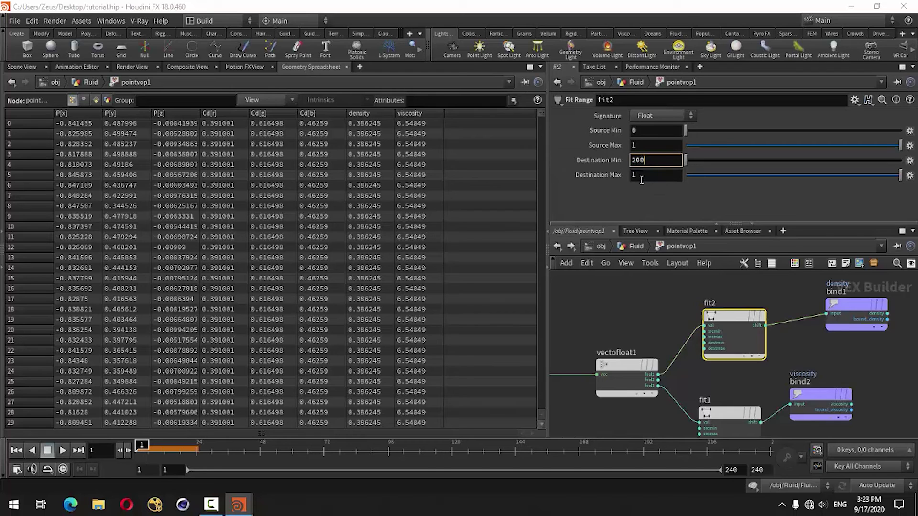
pyautogui.press('Tab')
pyautogui.write('000')
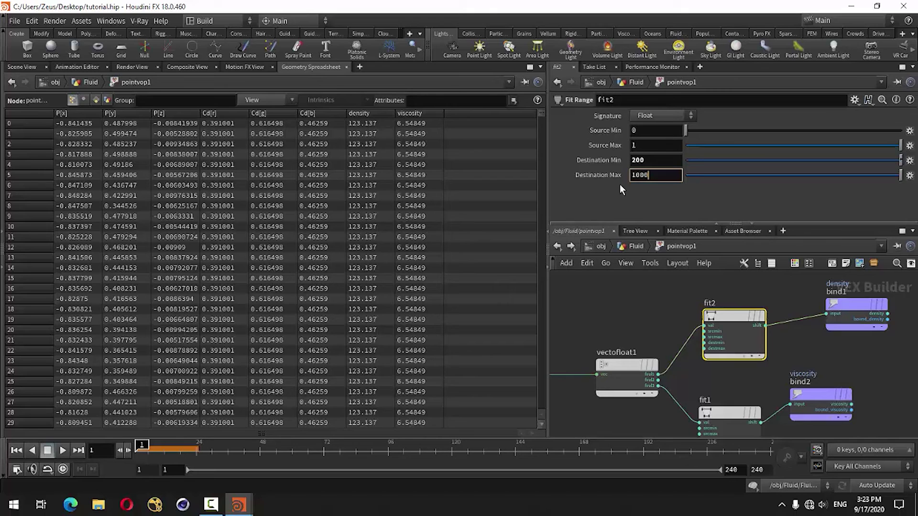
pyautogui.press('Return')
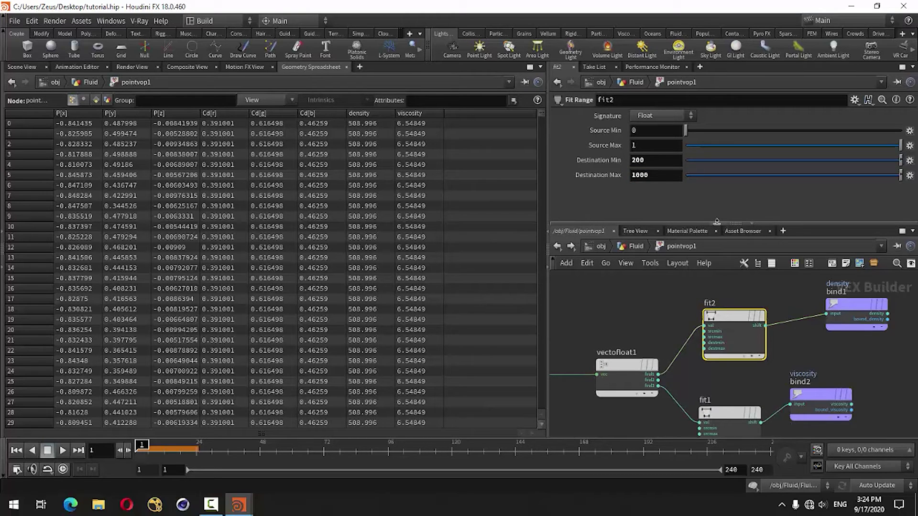
pyautogui.moveTo(717, 222); pyautogui.dragTo(717, 203)
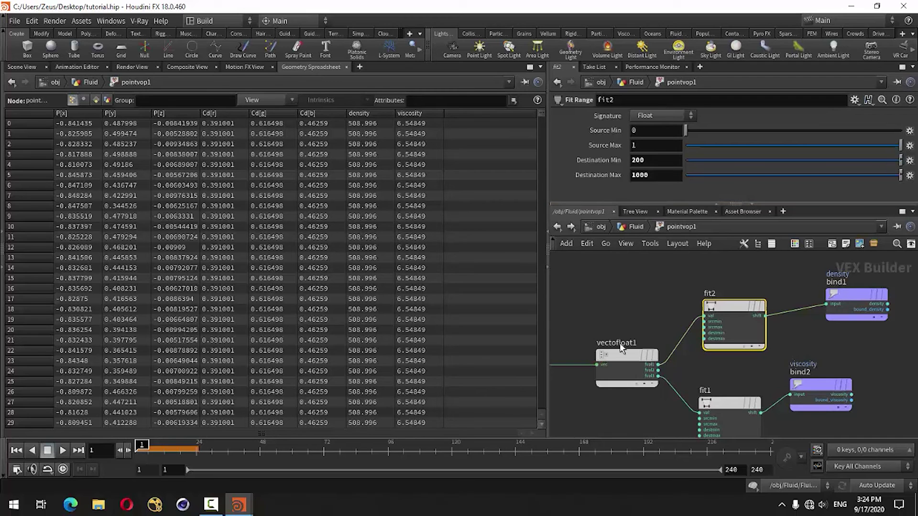
# Return to the Fluid network in Scene View, cancel the cook, and replay from frame 1
pyautogui.click(21, 67)
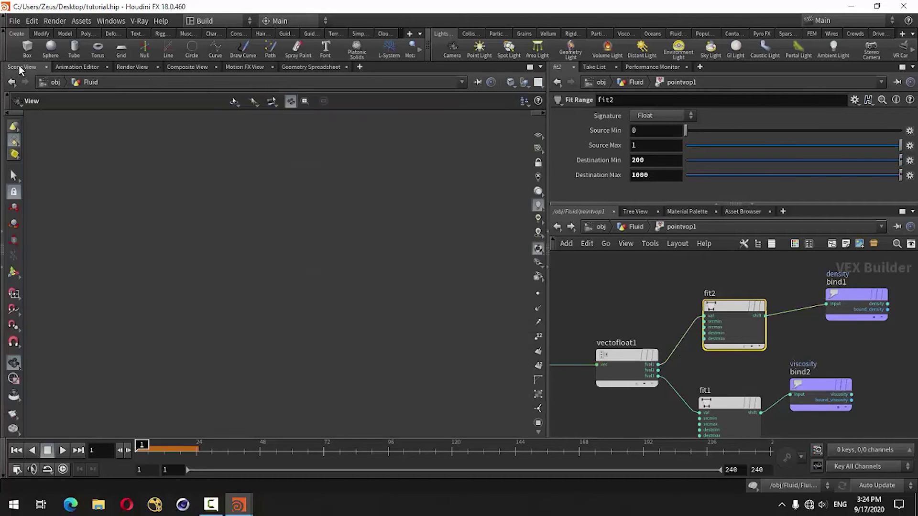
pyautogui.click(17, 450)
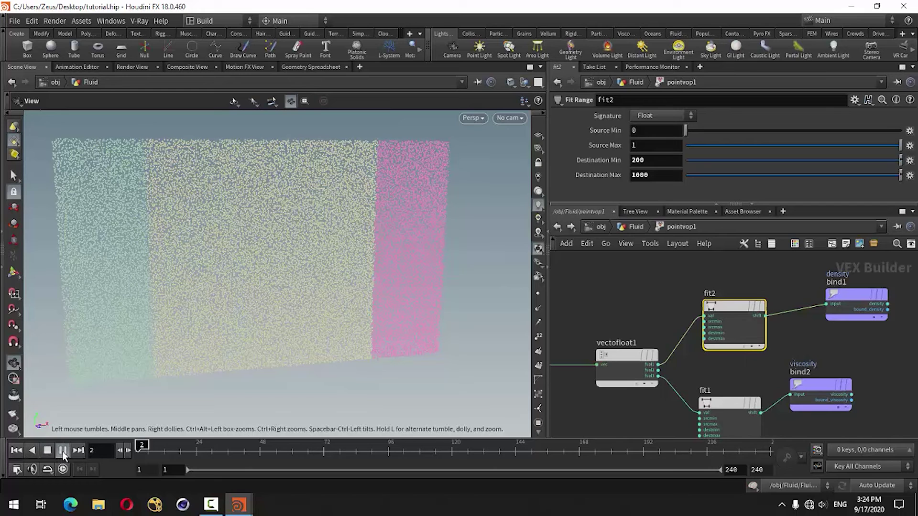
pyautogui.click(62, 451)
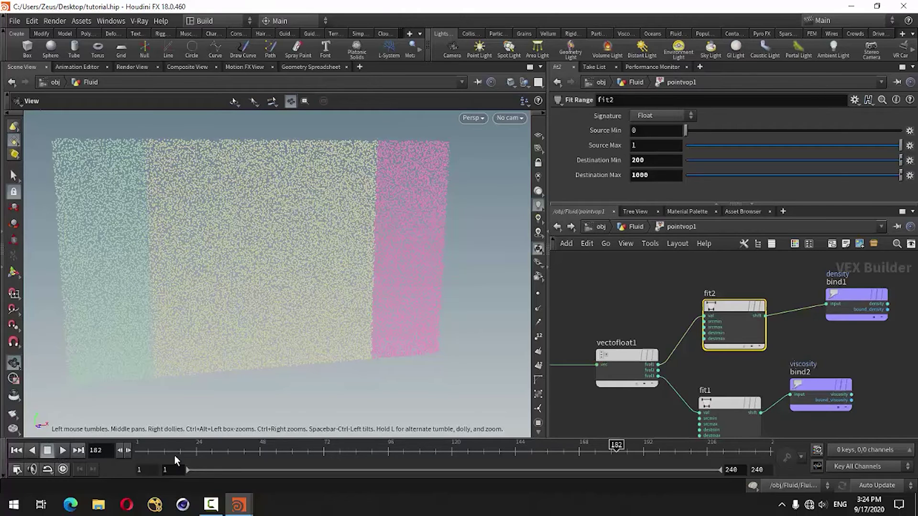
pyautogui.click(557, 227)
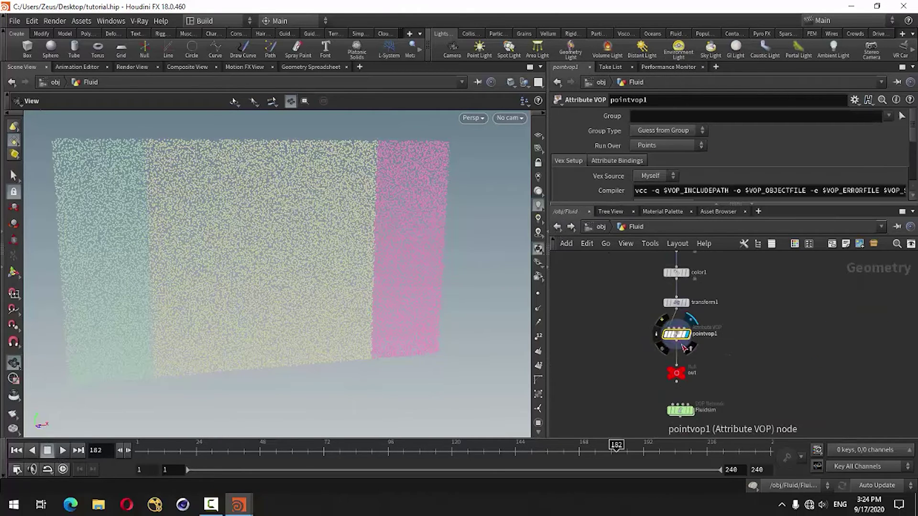
pyautogui.scroll(5, 698, 427)
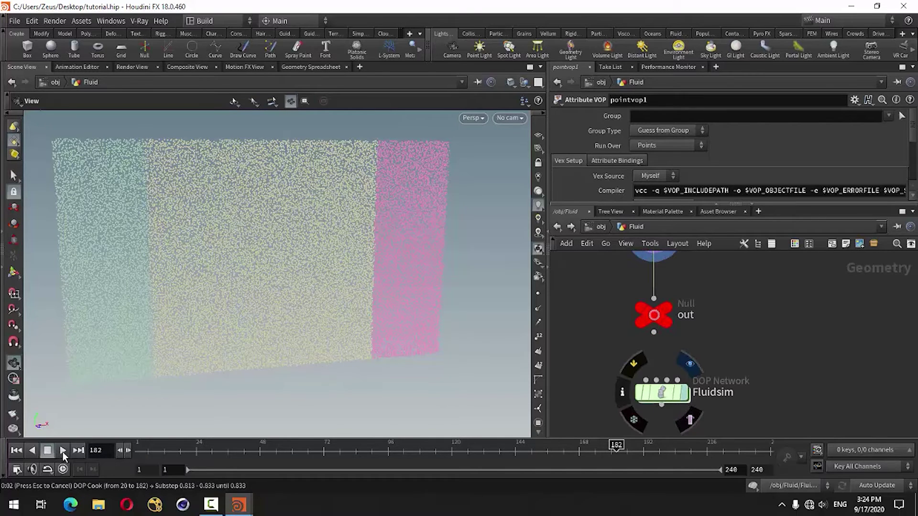
pyautogui.press('Escape')
pyautogui.click(15, 450)
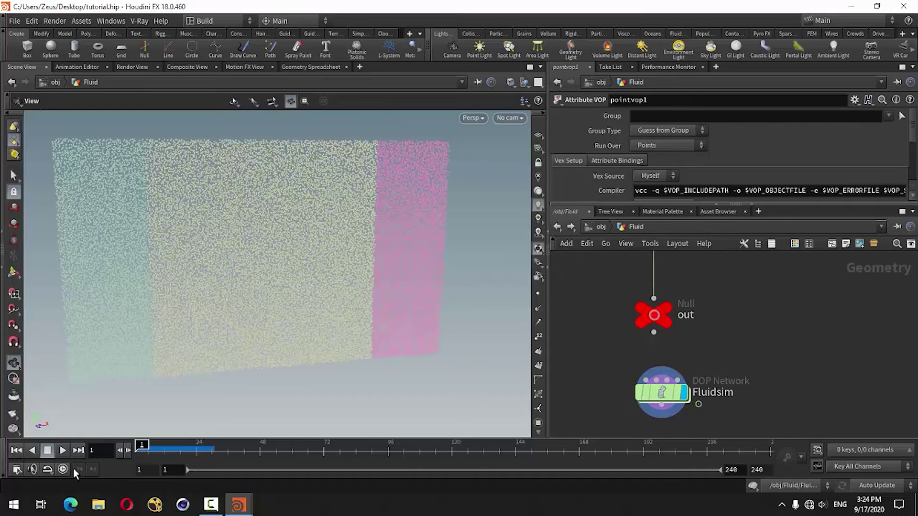
pyautogui.click(64, 449)
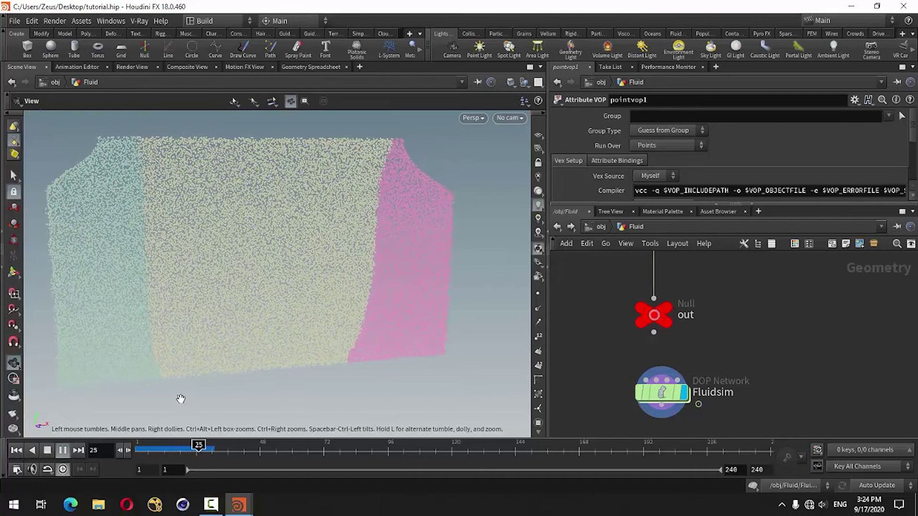
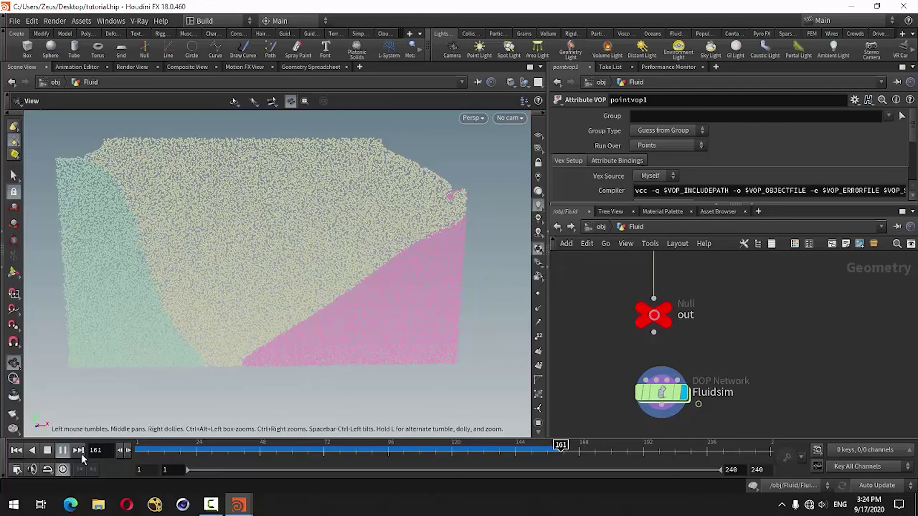
# Stop the cached FLIP preview, scrub back, and rewind the timeline to frame 1
pyautogui.click(45, 450)
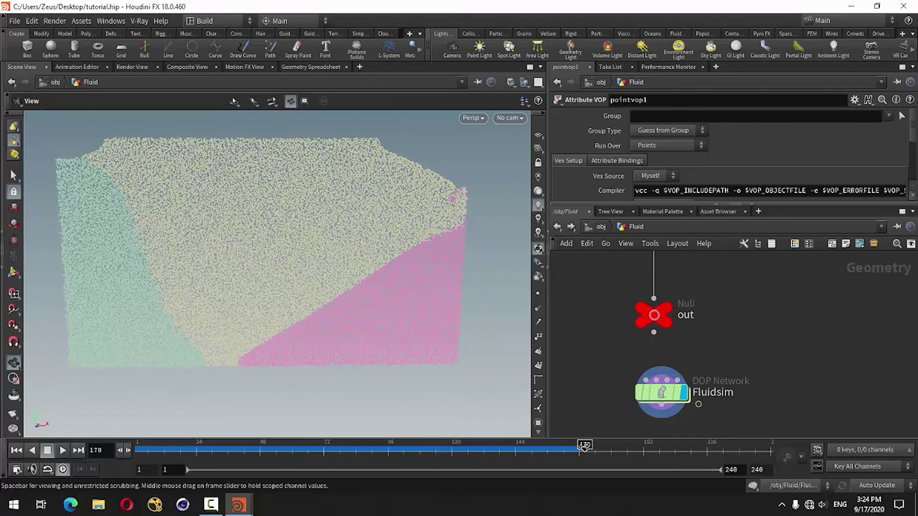
pyautogui.moveTo(584, 448)
pyautogui.mouseDown()
pyautogui.moveTo(174, 449)
pyautogui.moveTo(453, 458)
pyautogui.moveTo(167, 458)
pyautogui.moveTo(500, 461)
pyautogui.moveTo(159, 458)
pyautogui.moveTo(262, 458)
pyautogui.moveTo(223, 471)
pyautogui.mouseUp()
pyautogui.click(17, 450)
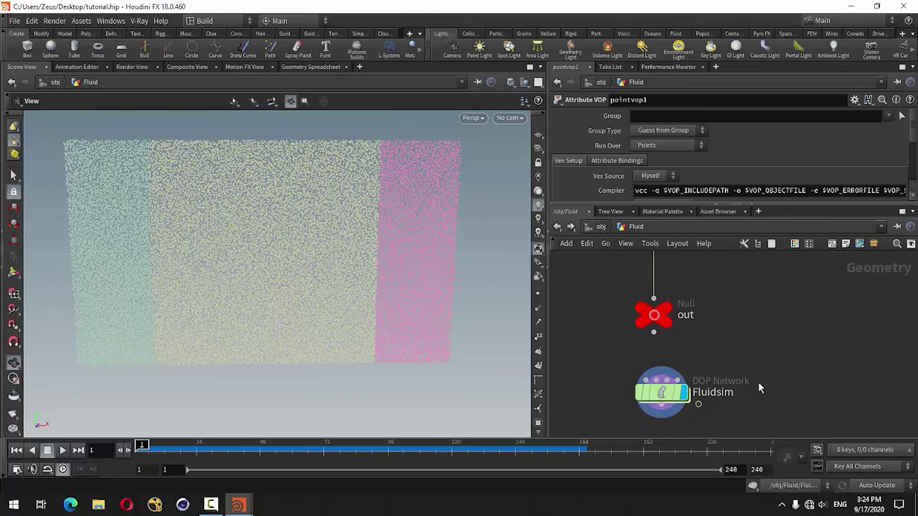
# Inside pointvop1, set the density fit2 Destination Max to 2000, check viscosity fit1, return to /obj/Fluid
pyautogui.doubleClick(653, 294)
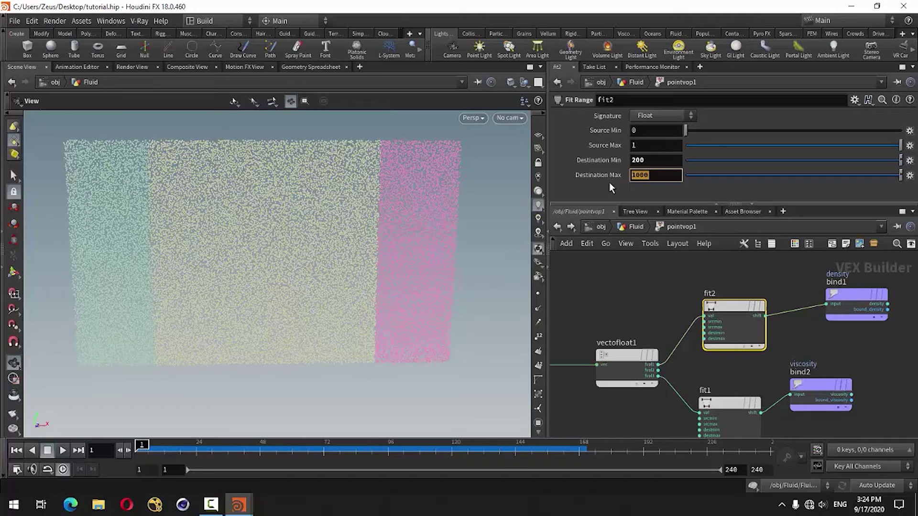
pyautogui.write('2000')
pyautogui.press('Return')
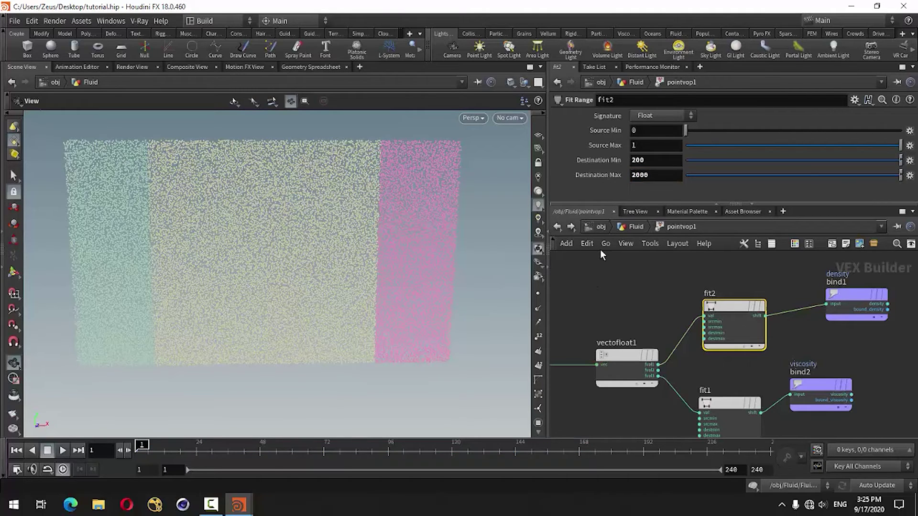
pyautogui.scroll(-2, 636, 281)
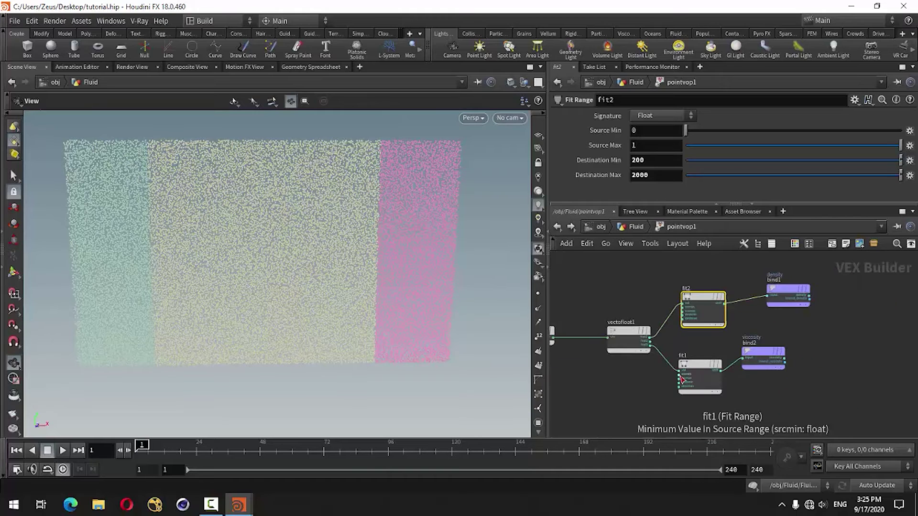
pyautogui.click(706, 370)
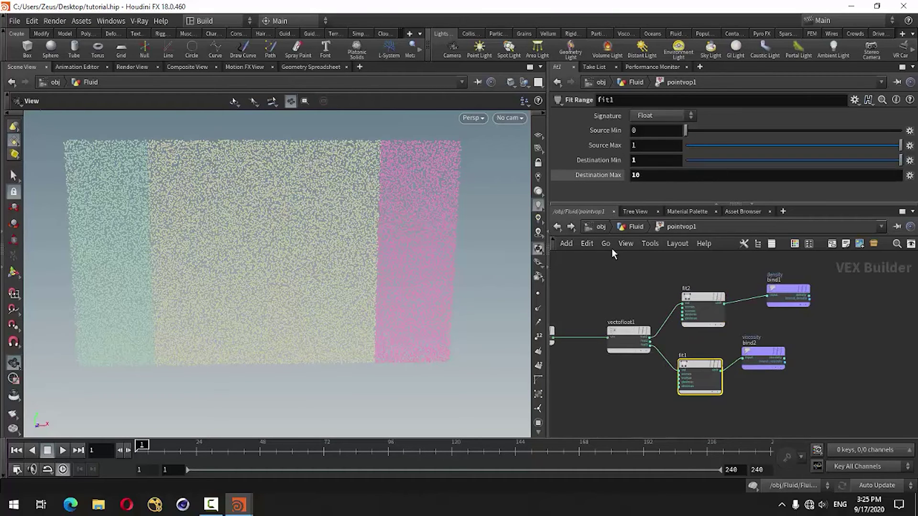
pyautogui.click(598, 394)
pyautogui.click(556, 227)
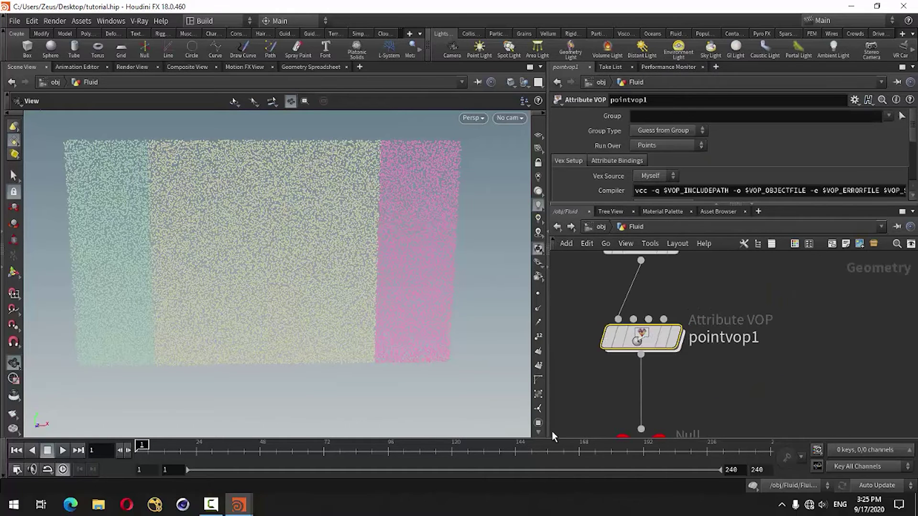
pyautogui.click(58, 451)
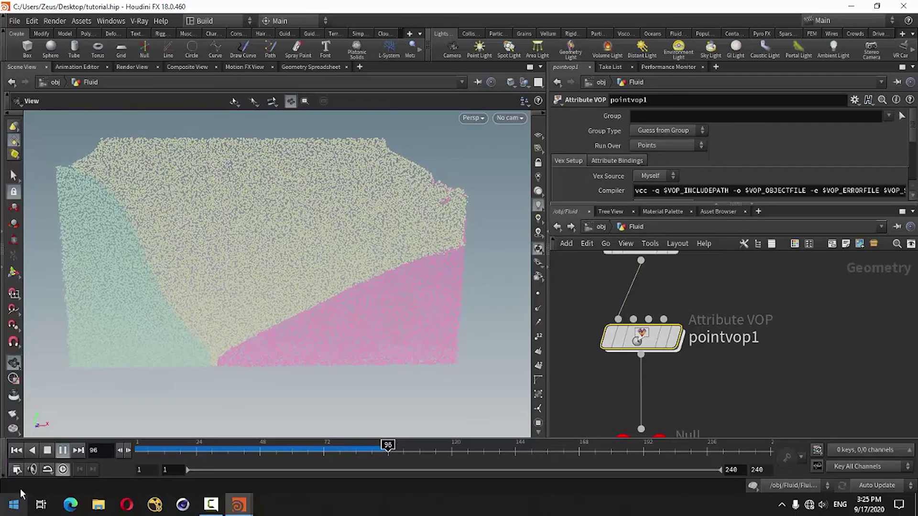
pyautogui.click(48, 450)
# Set pointsfromvolume1 Point Separation to 0.005 and inspect the sheet's thickness
pyautogui.scroll(-3, 725, 295)
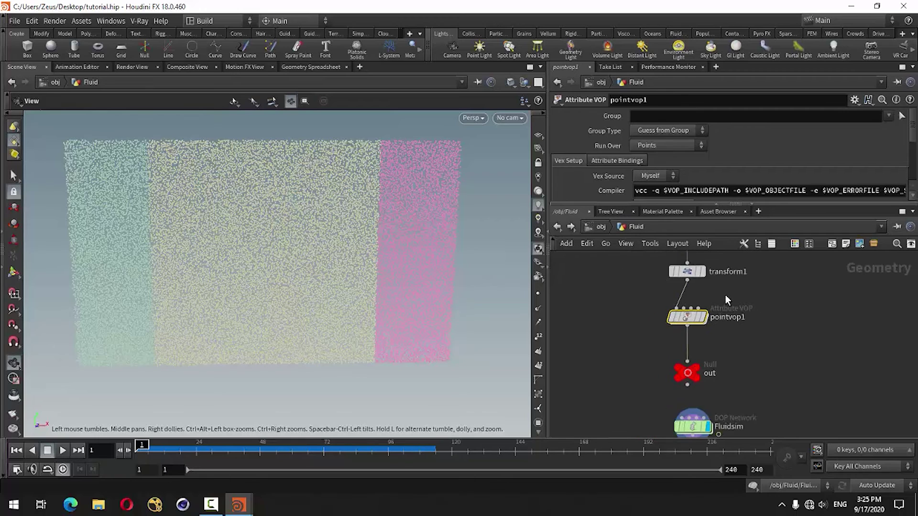
pyautogui.moveTo(800, 323); pyautogui.dragTo(787, 380, button='middle')
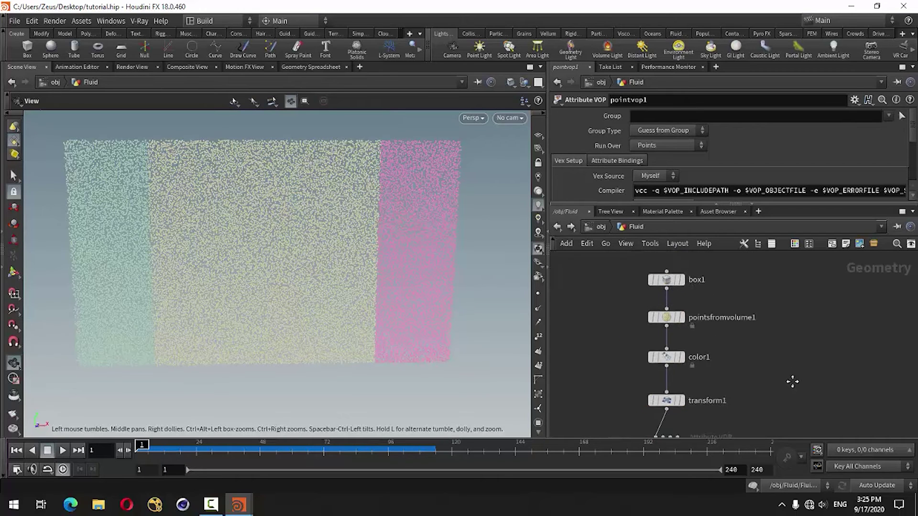
pyautogui.scroll(3, 684, 337)
pyautogui.click(669, 326)
pyautogui.click(656, 172)
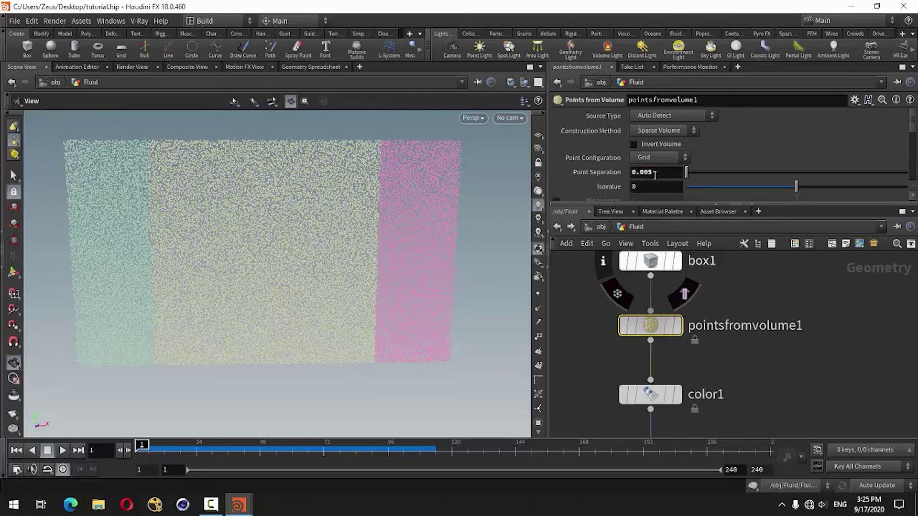
pyautogui.press('Return')
pyautogui.moveTo(273, 288); pyautogui.dragTo(258, 273)
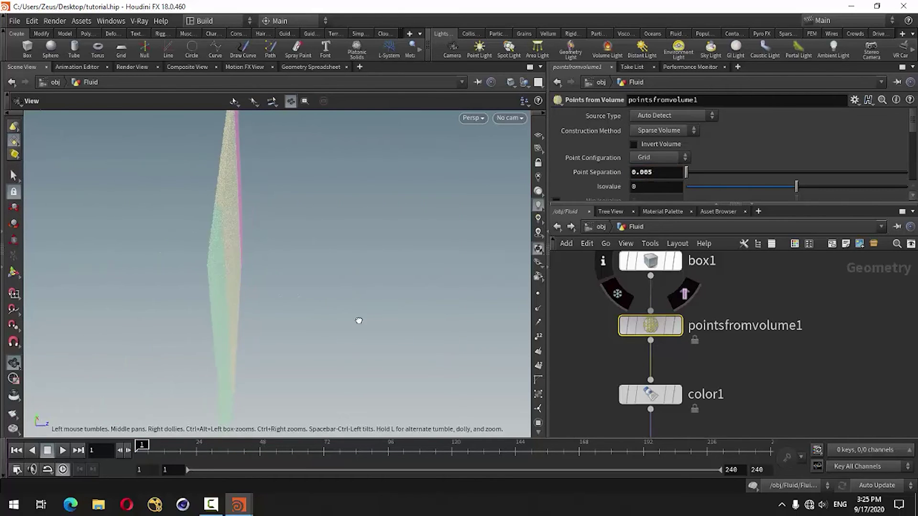
# Inside Fluidsim, match flipobject1's Particle Separation to the 0.005 point spacing
pyautogui.scroll(-3, 721, 329)
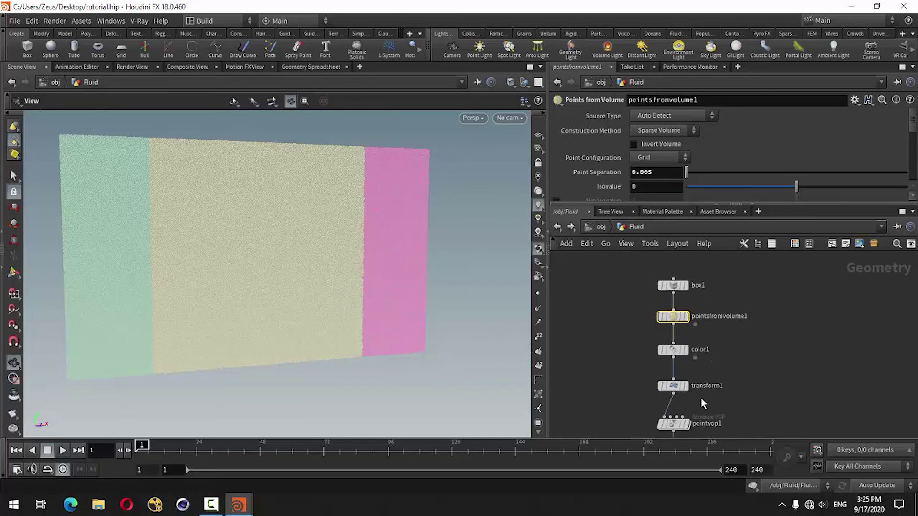
pyautogui.moveTo(788, 385); pyautogui.dragTo(730, 352)
pyautogui.scroll(5, 641, 358)
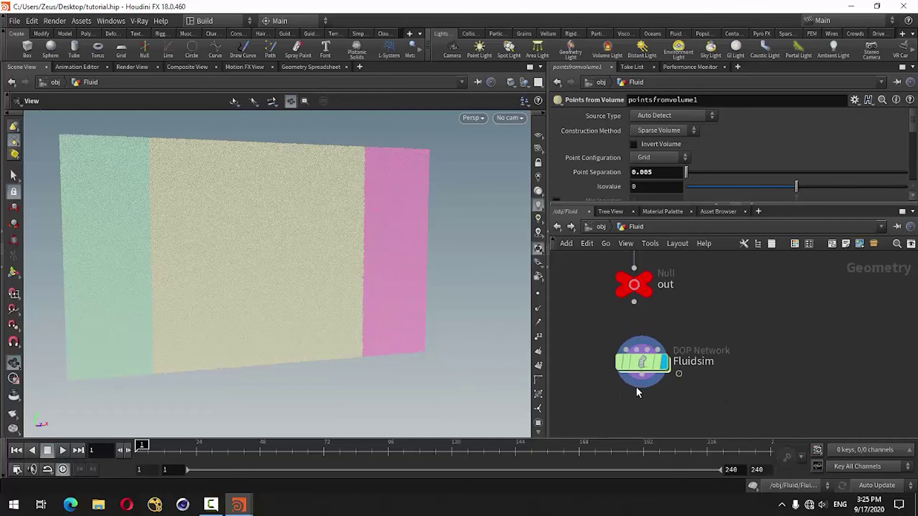
pyautogui.doubleClick(643, 358)
pyautogui.click(608, 295)
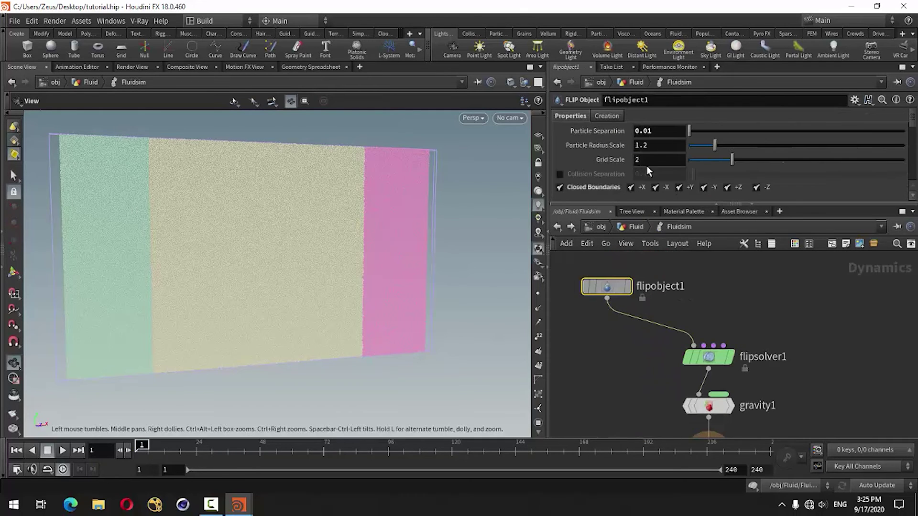
pyautogui.click(660, 130)
pyautogui.click(557, 227)
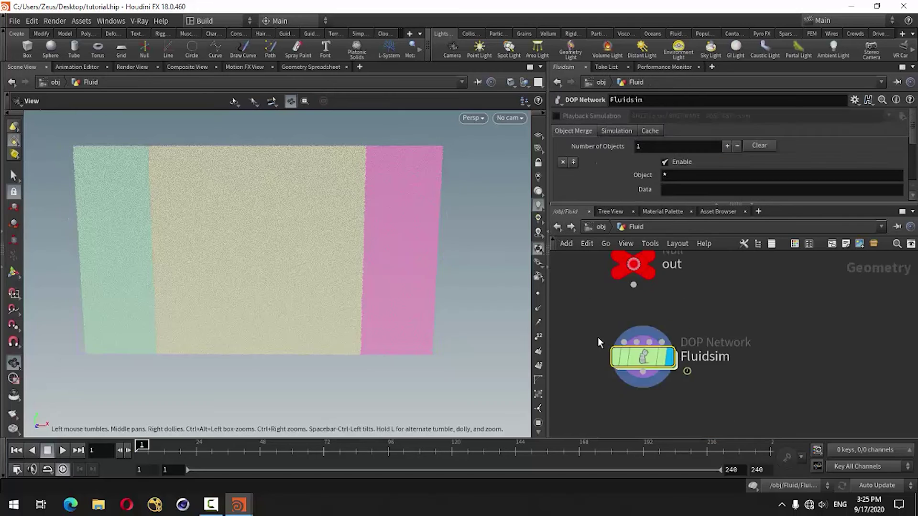
# Widen box1 to Size X 1.78 and return into the Fluid geometry network
pyautogui.scroll(-3, 597, 337)
pyautogui.scroll(3, 681, 344)
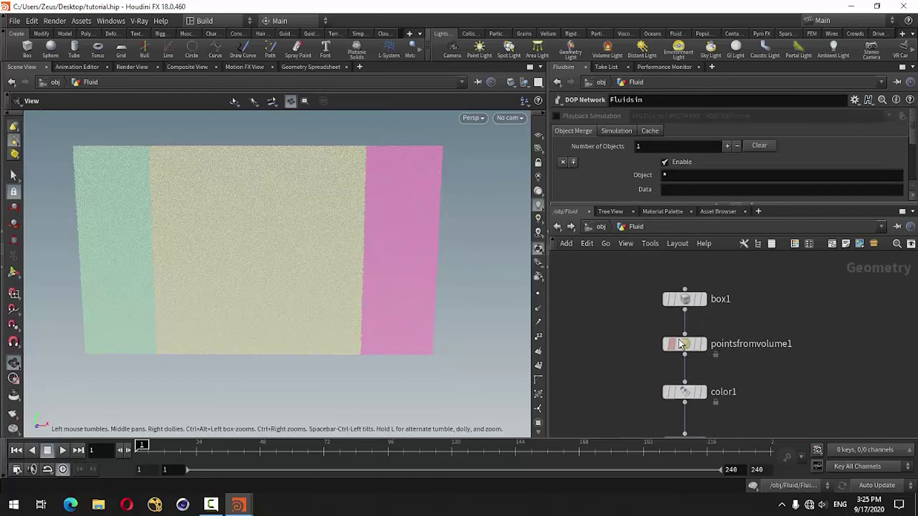
pyautogui.click(685, 299)
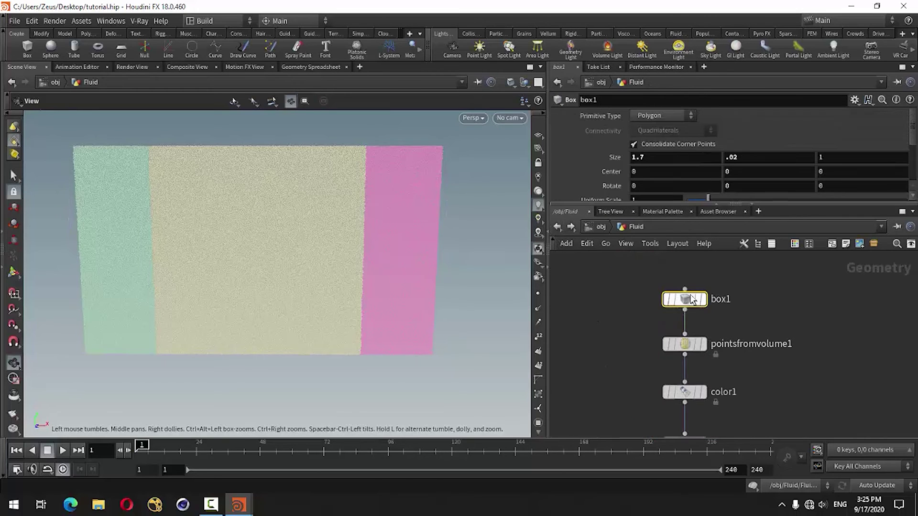
pyautogui.click(652, 164)
pyautogui.press('Return')
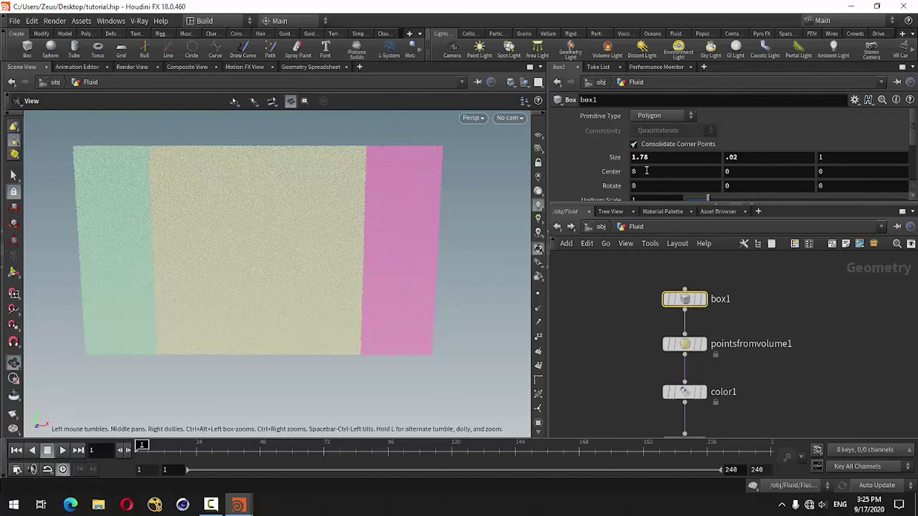
pyautogui.click(557, 227)
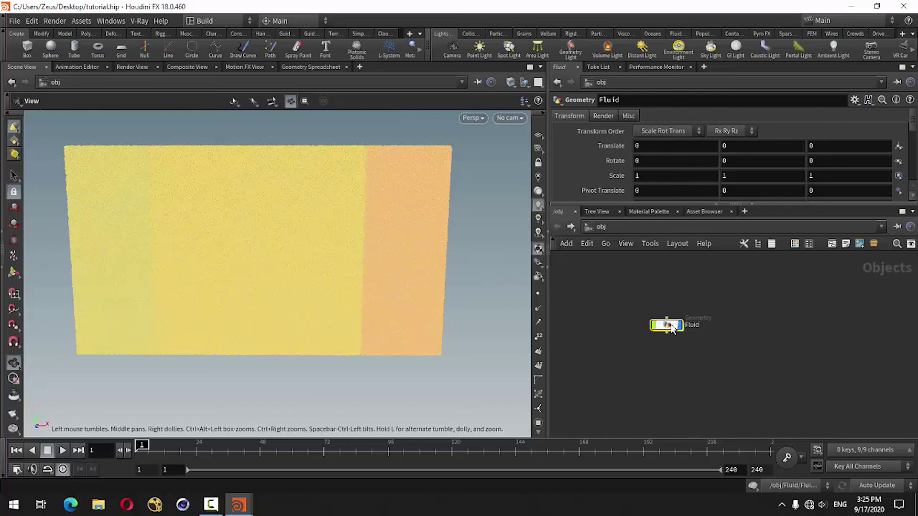
pyautogui.doubleClick(669, 325)
pyautogui.scroll(-2, 765, 402)
pyautogui.scroll(-2, 732, 416)
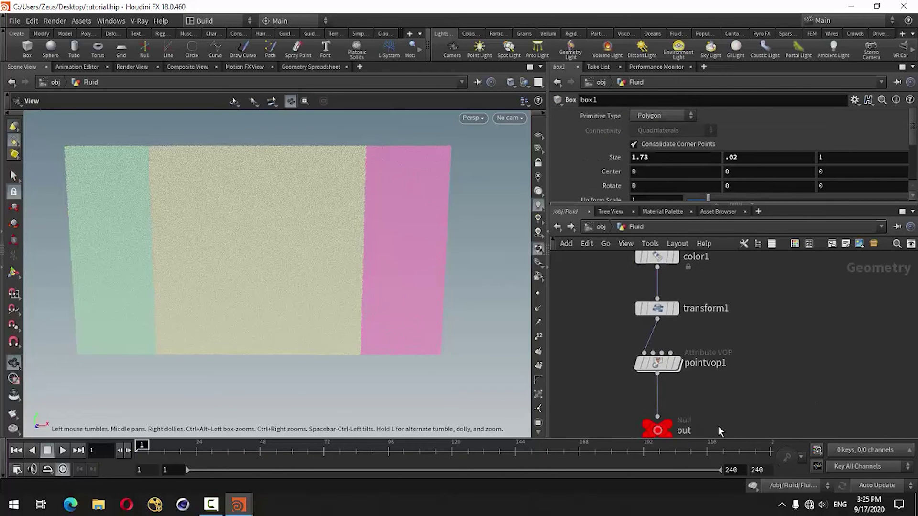
pyautogui.scroll(-2, 750, 322)
pyautogui.doubleClick(658, 399)
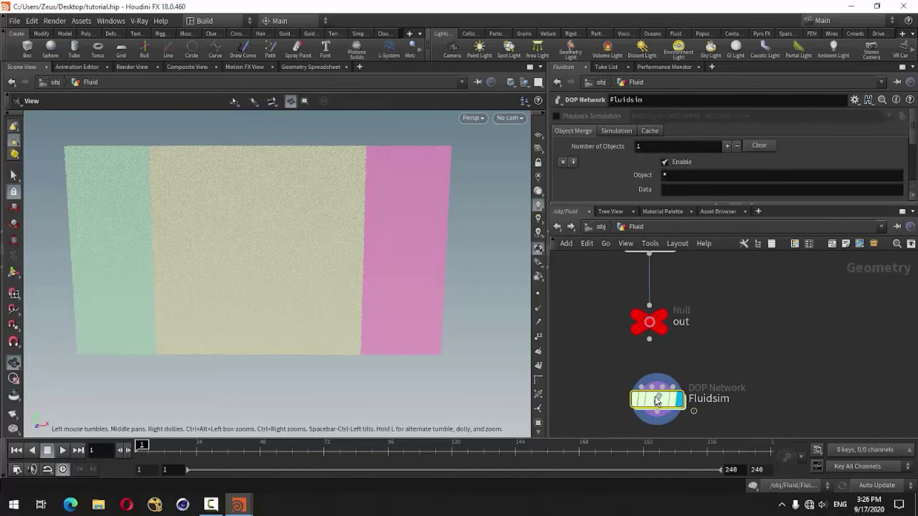
pyautogui.moveTo(297, 321)
pyautogui.mouseDown()
pyautogui.moveTo(326, 314)
pyautogui.moveTo(303, 305)
pyautogui.moveTo(303, 334)
pyautogui.moveTo(348, 354)
pyautogui.mouseUp()
pyautogui.click(63, 450)
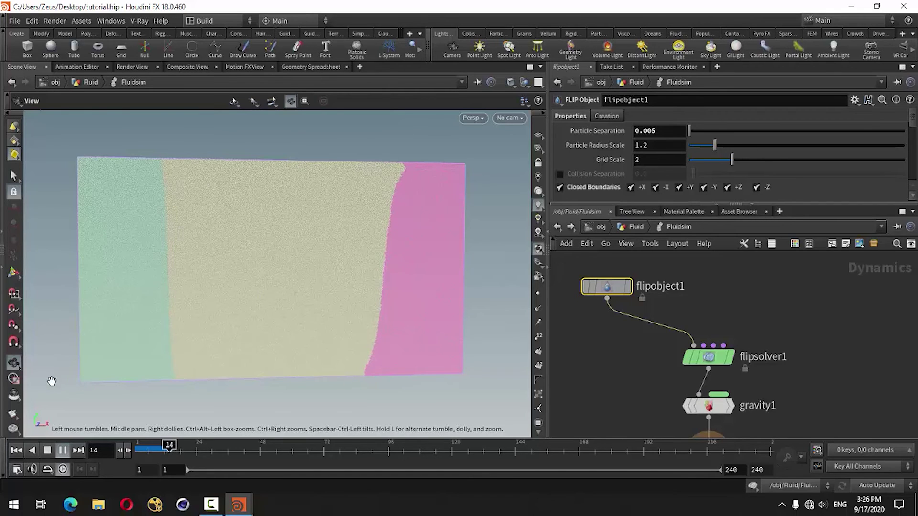
pyautogui.click(61, 451)
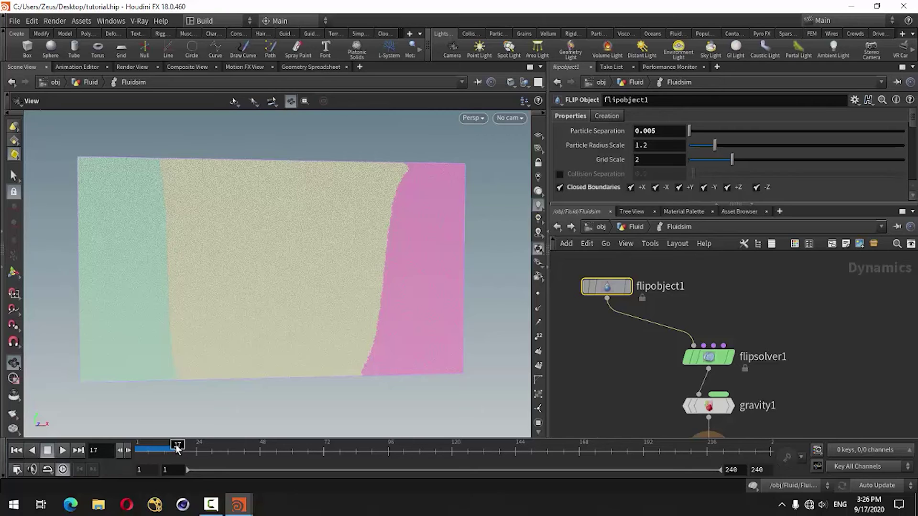
pyautogui.moveTo(177, 448); pyautogui.dragTo(140, 448)
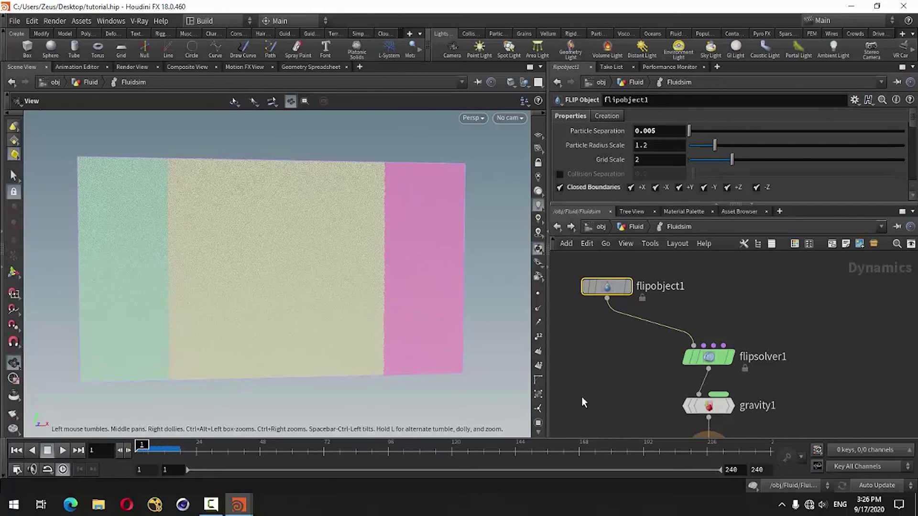
pyautogui.click(557, 227)
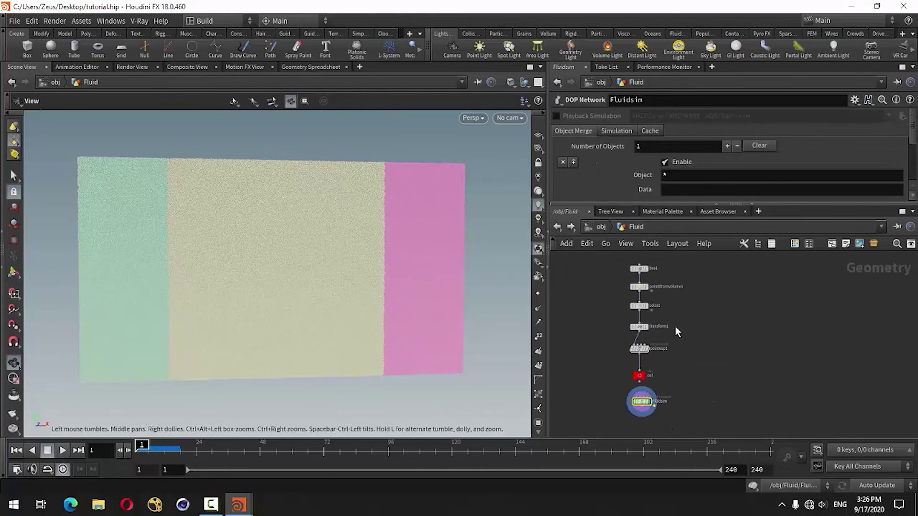
# Change color1's random seed to reshuffle the band colours, preview the simulation, then rewind
pyautogui.click(624, 306)
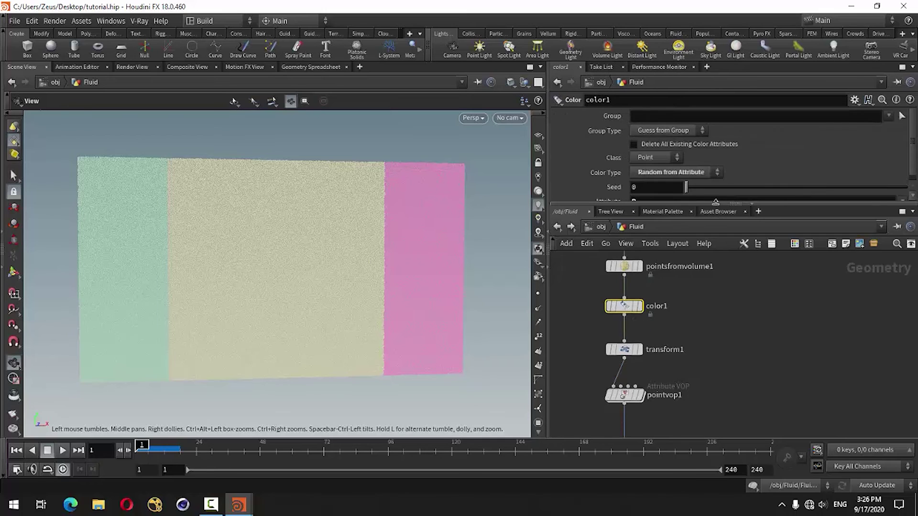
pyautogui.moveTo(716, 243); pyautogui.dragTo(715, 242)
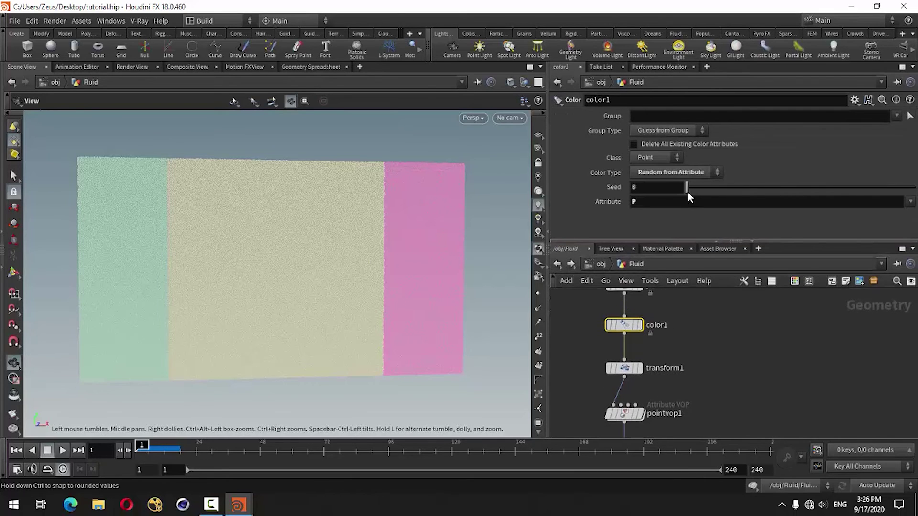
pyautogui.moveTo(688, 188); pyautogui.dragTo(716, 188)
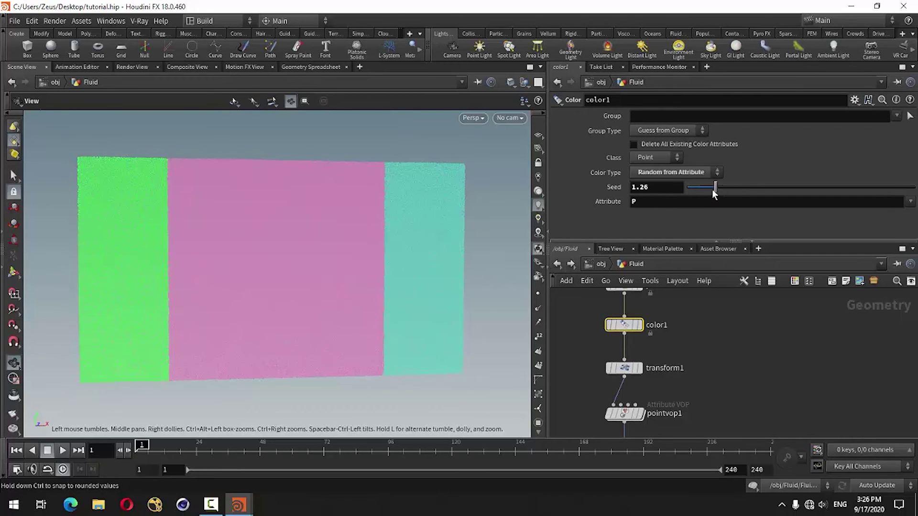
pyautogui.click(63, 451)
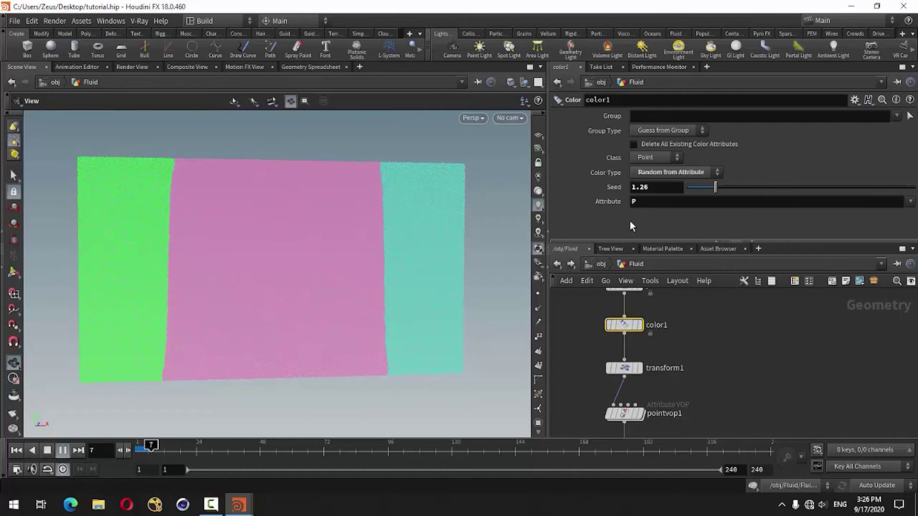
pyautogui.click(685, 173)
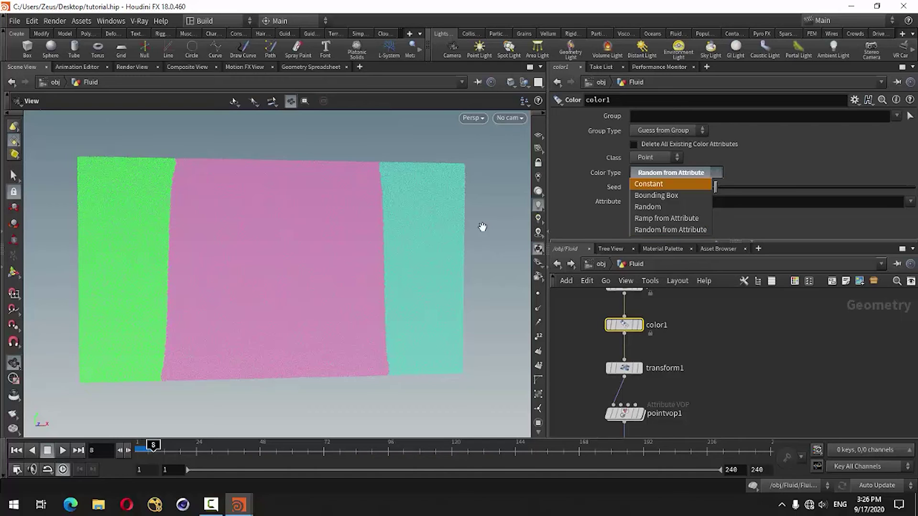
pyautogui.click(371, 421)
pyautogui.click(16, 450)
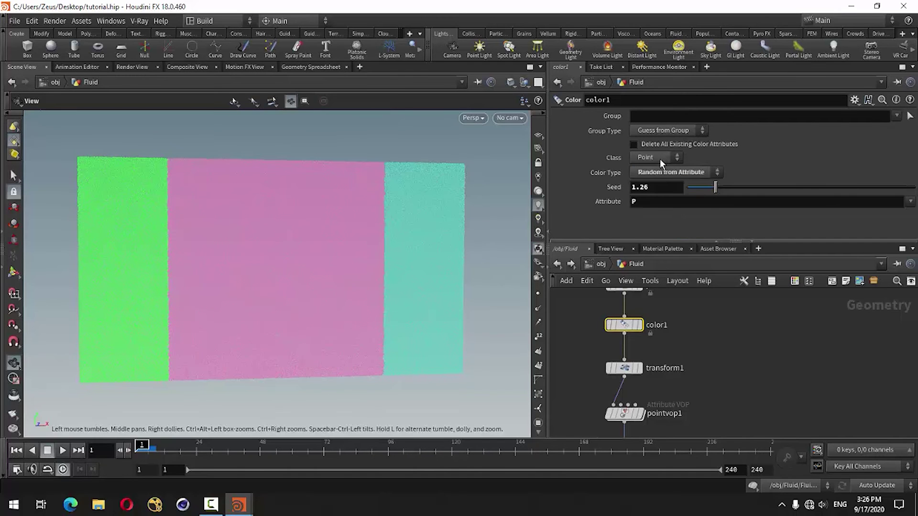
# Set color1's Color Type to Ramp from Attribute driven by P, expanding the ramp controls
pyautogui.click(664, 172)
pyautogui.click(646, 218)
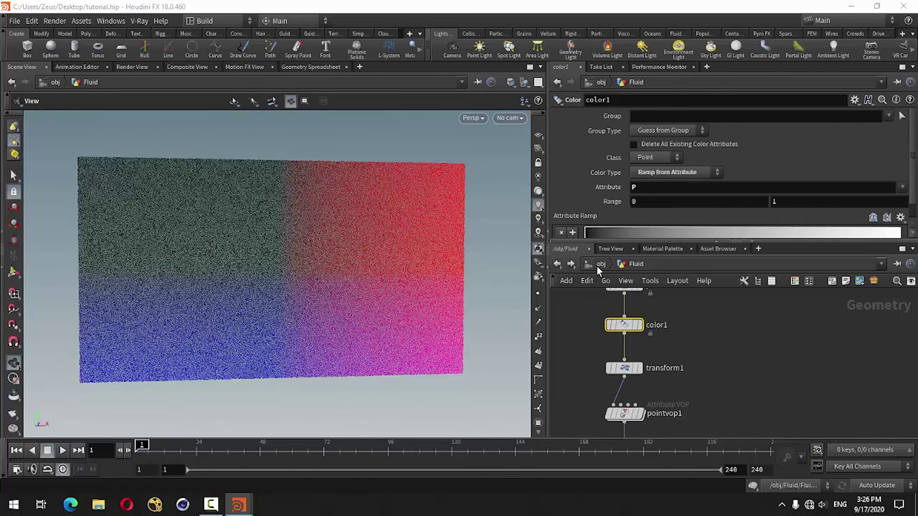
pyautogui.moveTo(662, 241); pyautogui.dragTo(661, 289)
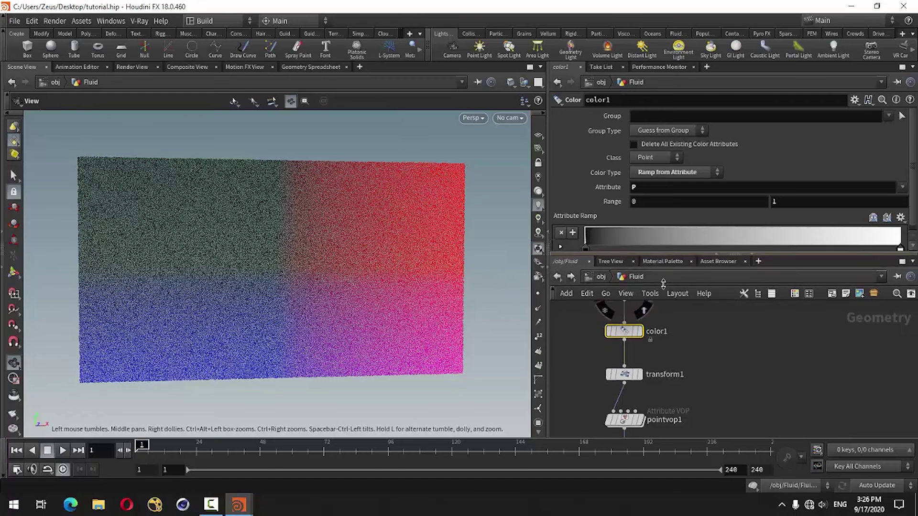
pyautogui.click(560, 248)
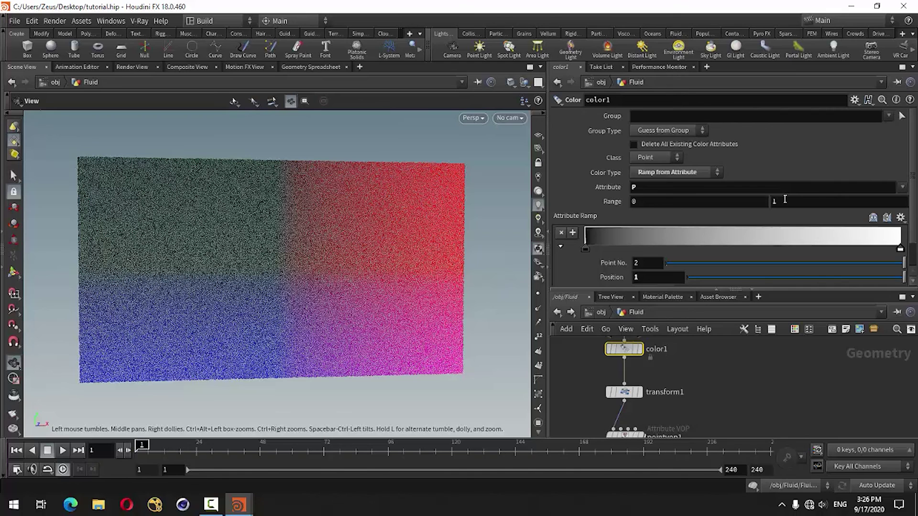
pyautogui.click(900, 190)
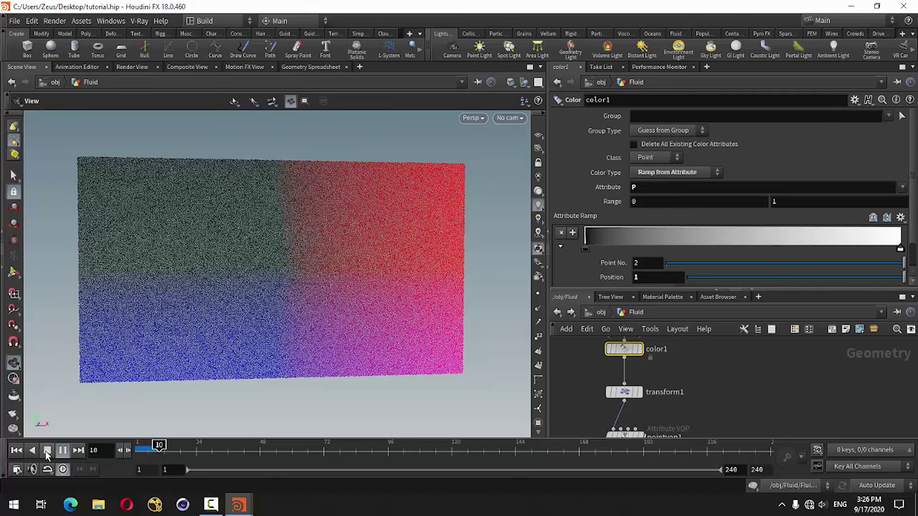
# Stop playback at frame 1 and maximize the network editor pane
pyautogui.click(47, 452)
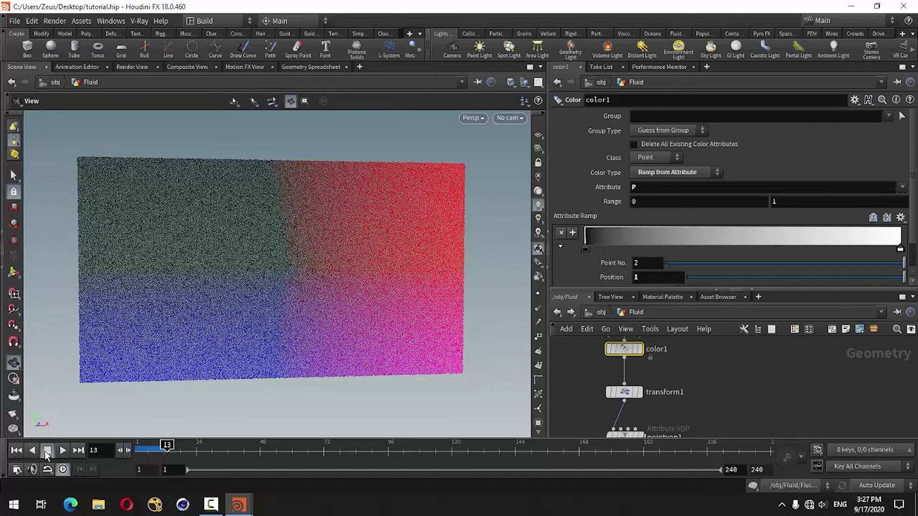
pyautogui.click(16, 451)
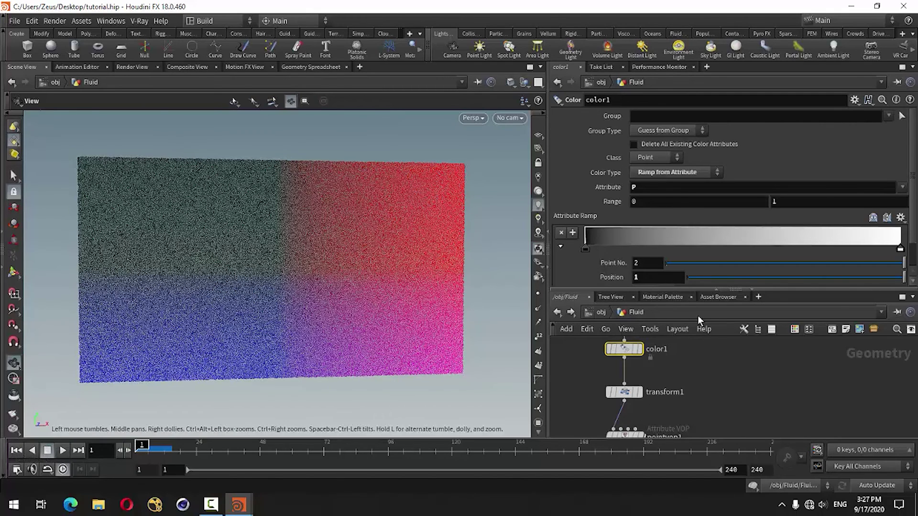
pyautogui.click(716, 289)
pyautogui.scroll(3, 684, 335)
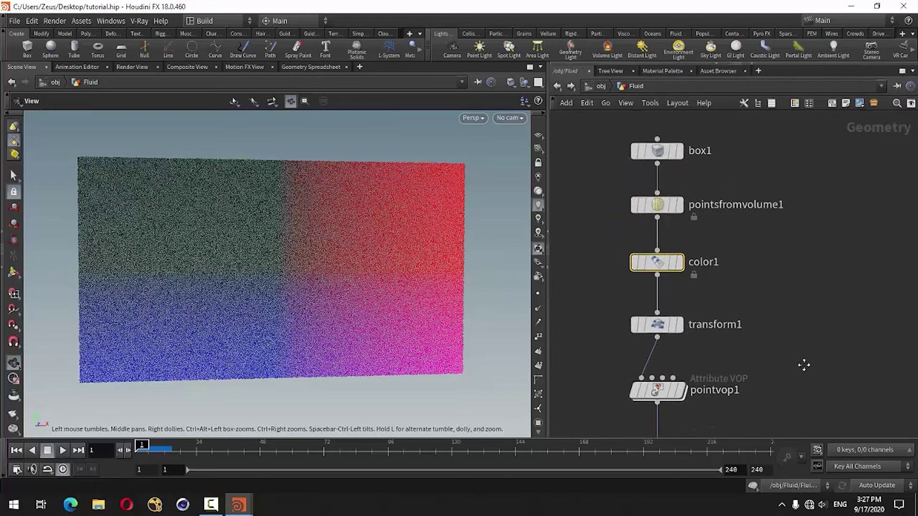
# Bypass color1 and insert an Attribute from Map node before transform1, flipping the texture vertically
pyautogui.click(635, 263)
pyautogui.moveTo(787, 289); pyautogui.dragTo(762, 307, button='middle')
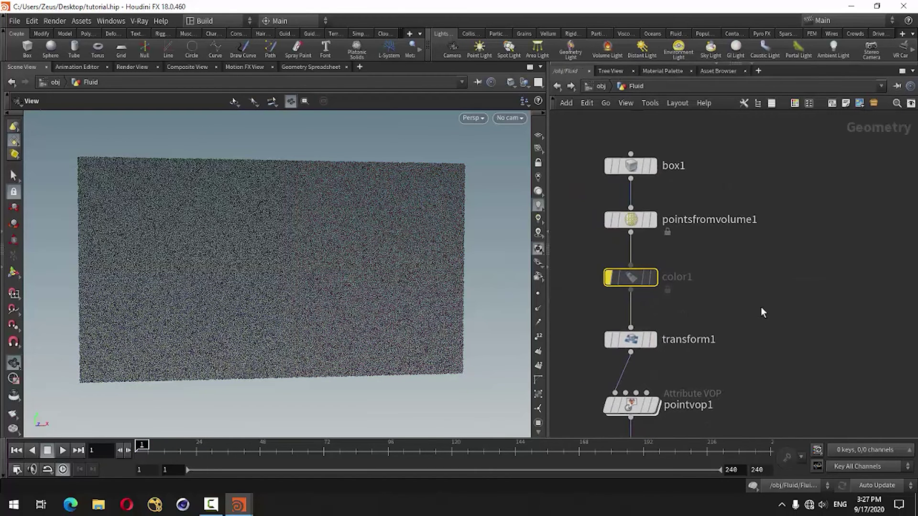
pyautogui.press('Tab')
pyautogui.write('a')
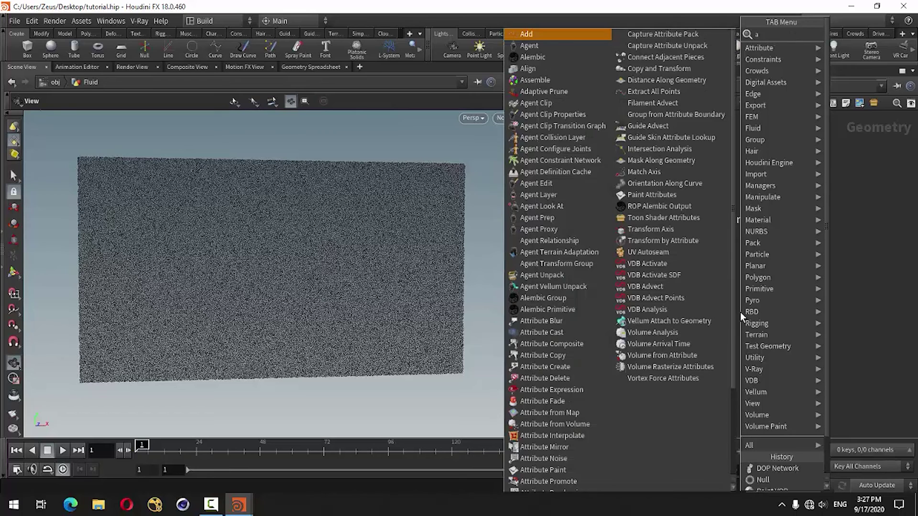
pyautogui.write('ttr')
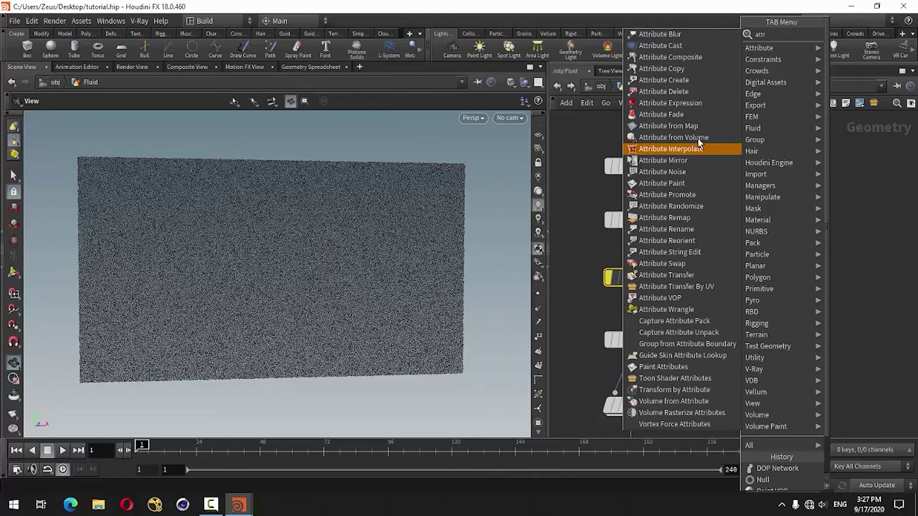
pyautogui.click(686, 127)
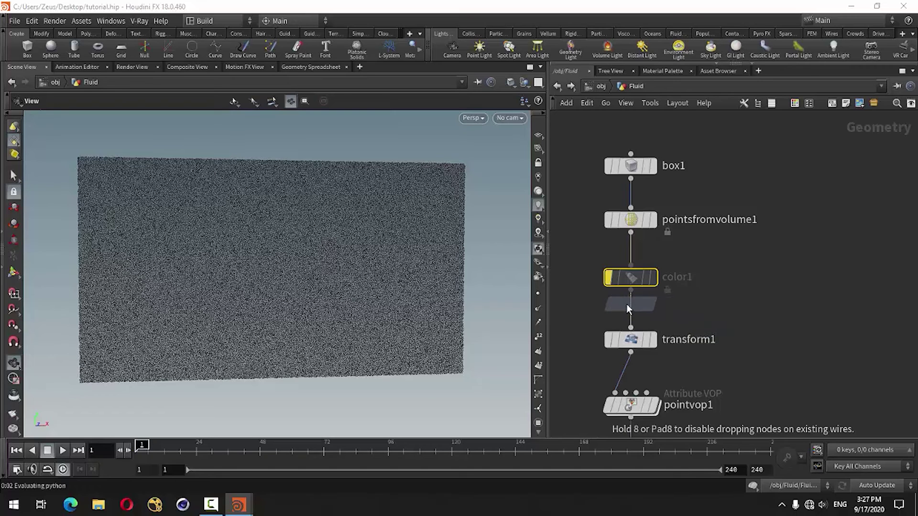
pyautogui.click(631, 310)
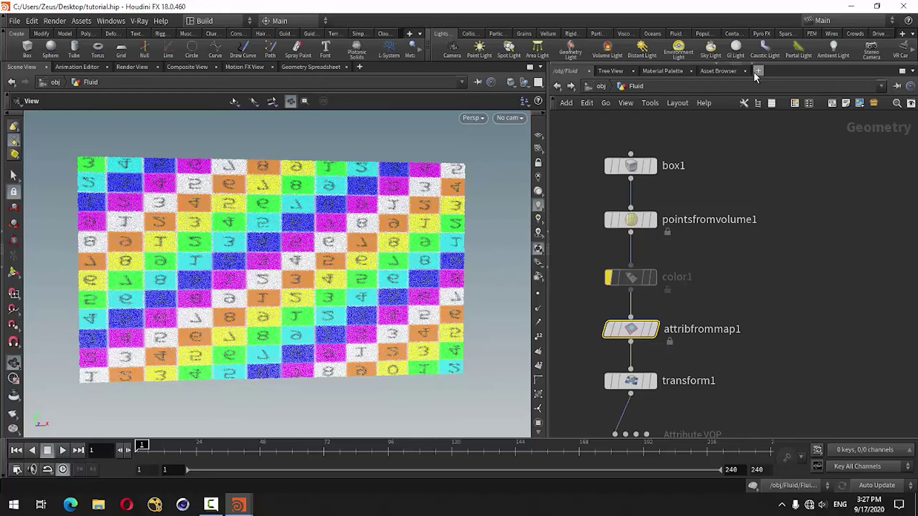
pyautogui.hotkey('ctrl', 'b')
pyautogui.click(656, 204)
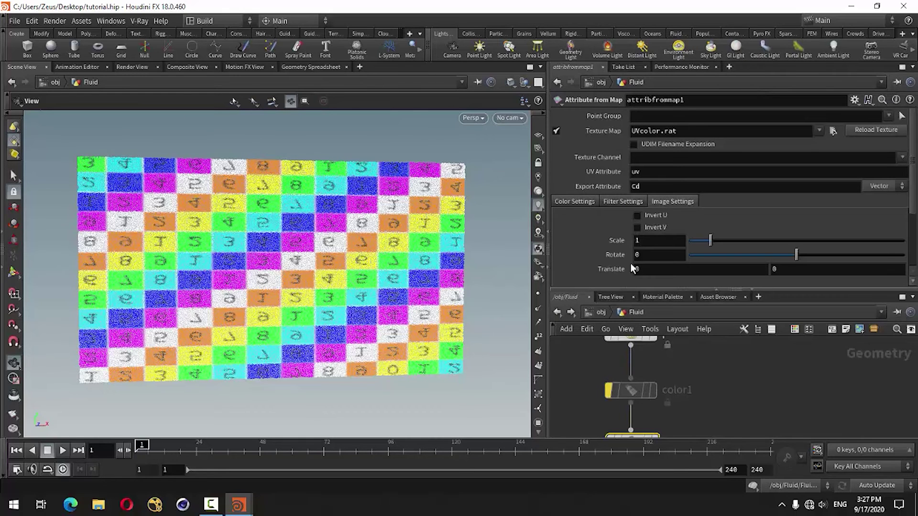
pyautogui.click(637, 228)
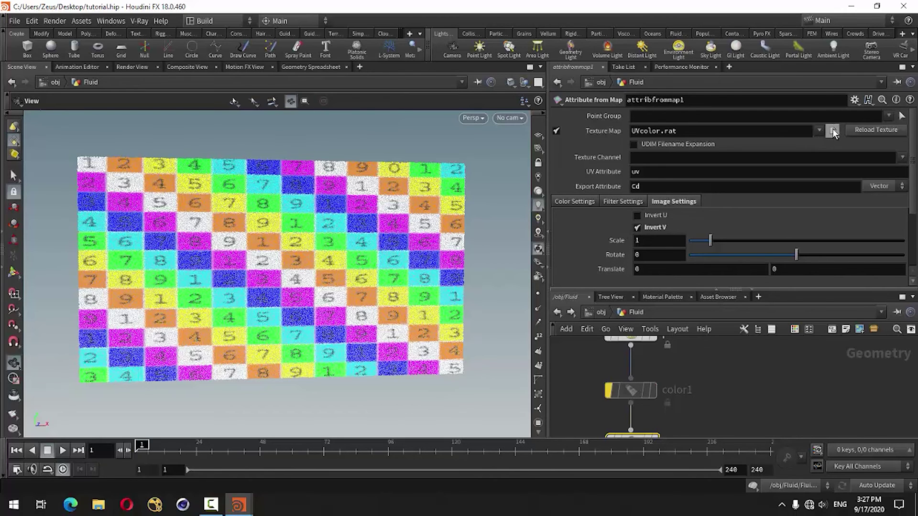
# Browse drives E:, F:, G: and H: in the image chooser looking for the leaf texture
pyautogui.click(832, 132)
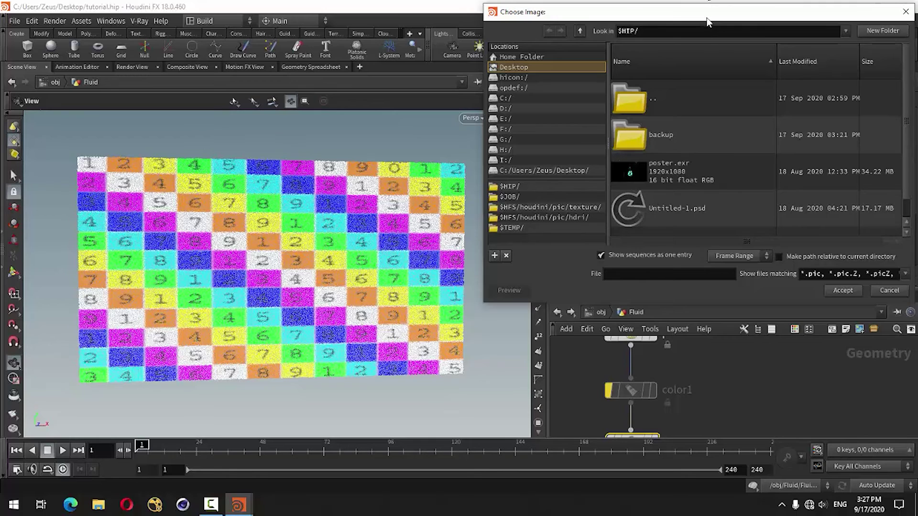
pyautogui.moveTo(707, 16); pyautogui.dragTo(432, 63)
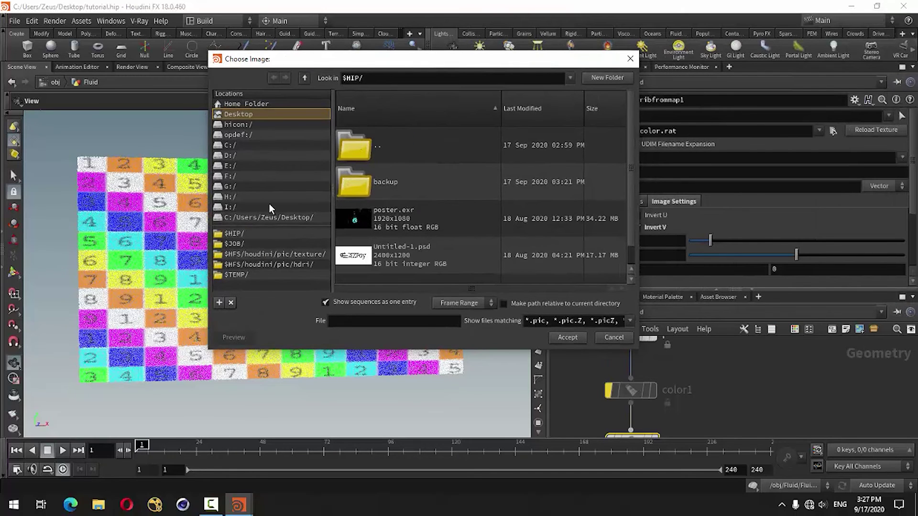
pyautogui.click(227, 177)
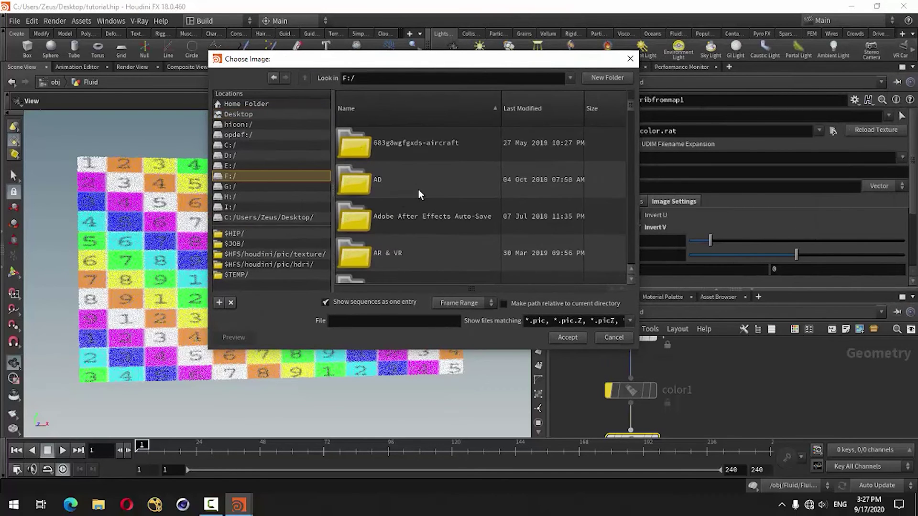
pyautogui.click(229, 166)
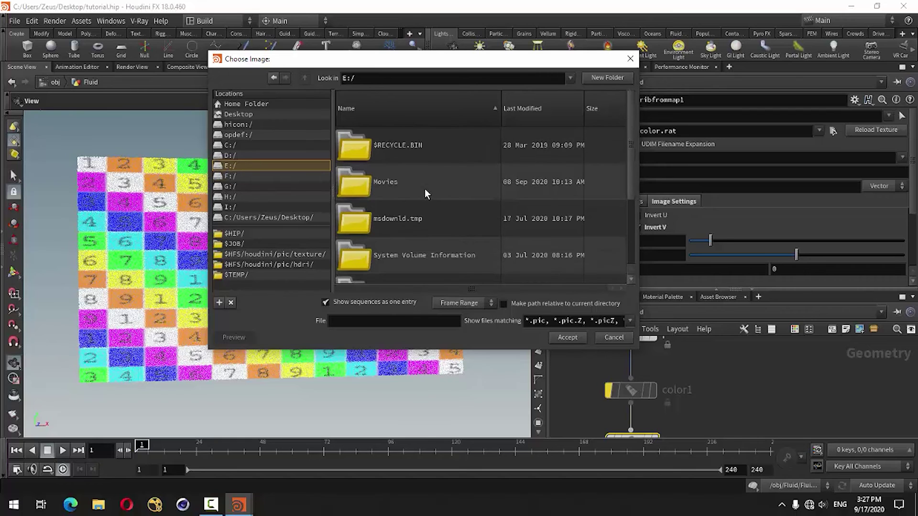
pyautogui.scroll(-1, 479, 173)
pyautogui.scroll(1, 474, 174)
pyautogui.click(228, 188)
pyautogui.scroll(-5, 451, 192)
pyautogui.scroll(-3, 452, 192)
pyautogui.scroll(-3, 451, 193)
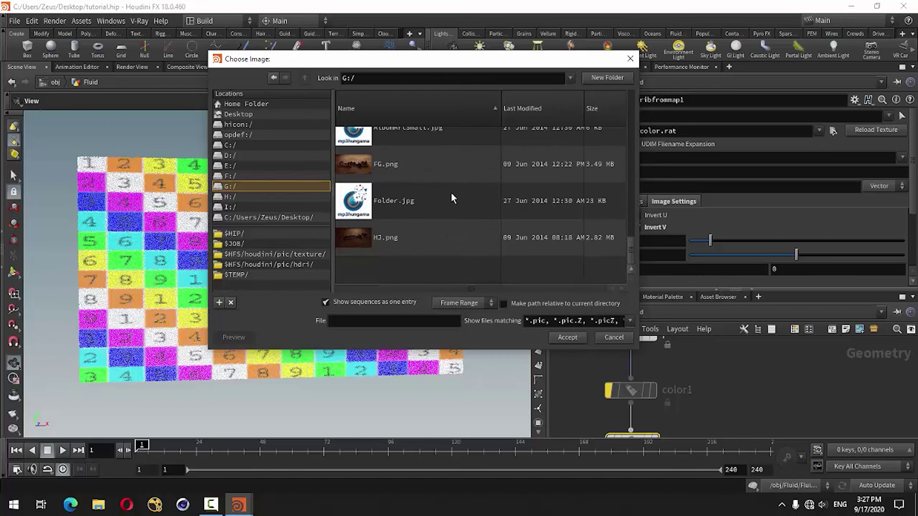
pyautogui.scroll(3, 451, 193)
pyautogui.click(223, 177)
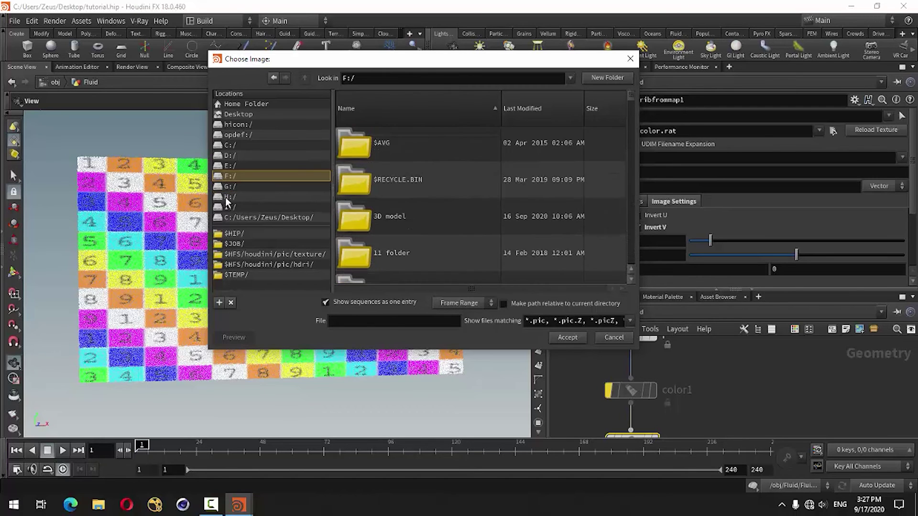
pyautogui.click(228, 196)
pyautogui.scroll(-3, 469, 205)
pyautogui.scroll(-3, 469, 205)
pyautogui.scroll(-3, 469, 205)
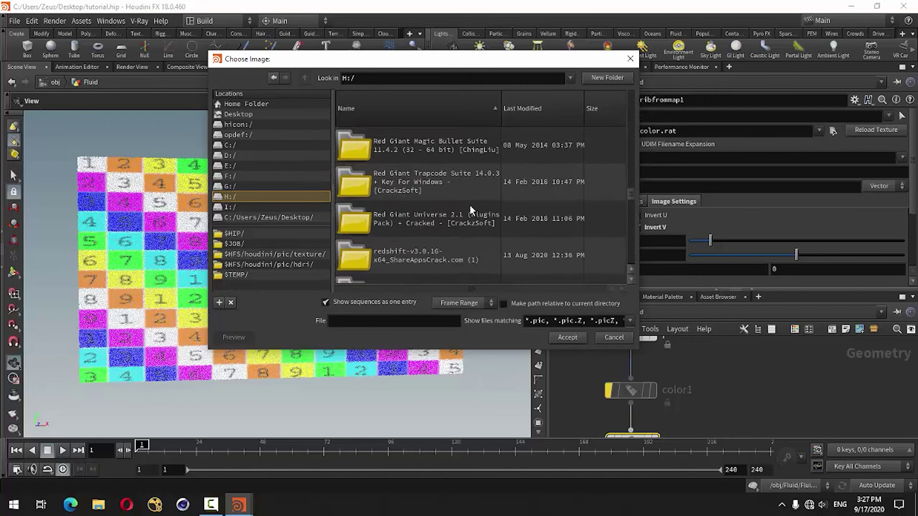
pyautogui.scroll(-3, 471, 204)
pyautogui.scroll(-3, 491, 218)
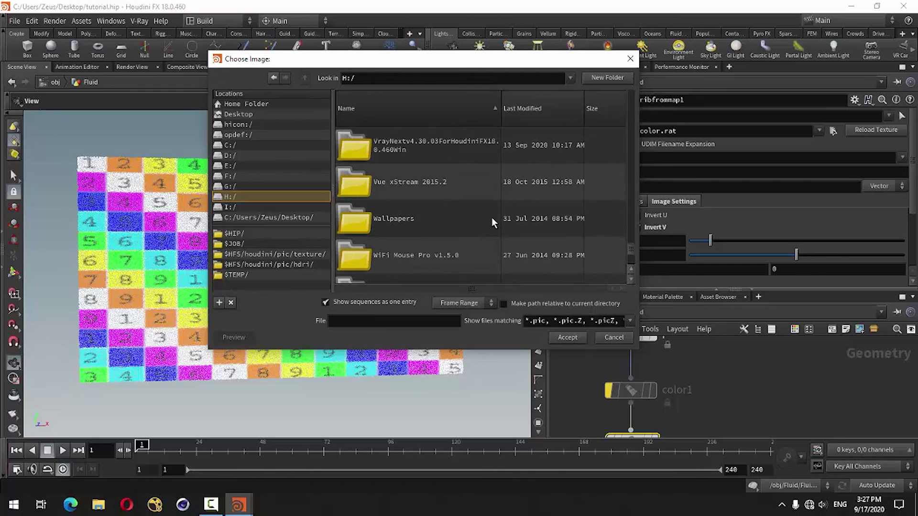
# In the Wallpapers folder, pick Digit (47).jpg as the texture map and accept it
pyautogui.doubleClick(361, 225)
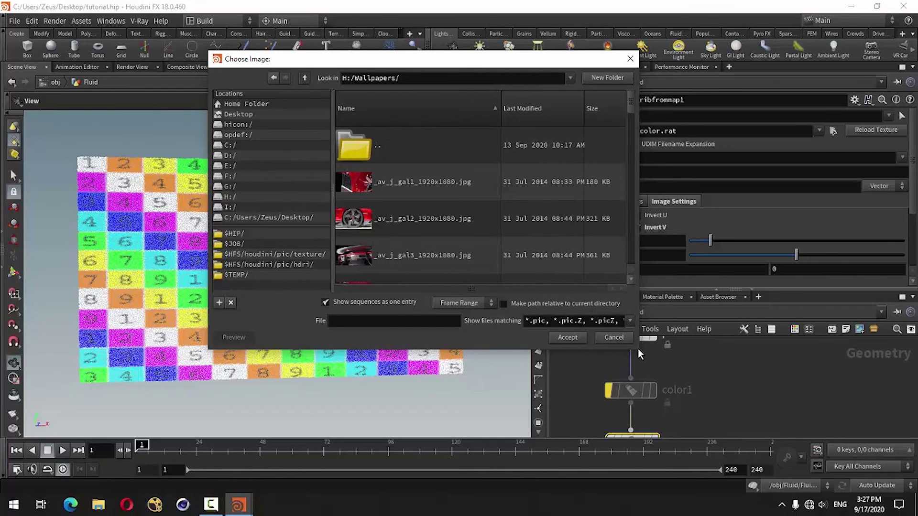
pyautogui.moveTo(637, 349); pyautogui.dragTo(788, 409)
pyautogui.moveTo(503, 70); pyautogui.dragTo(423, 58)
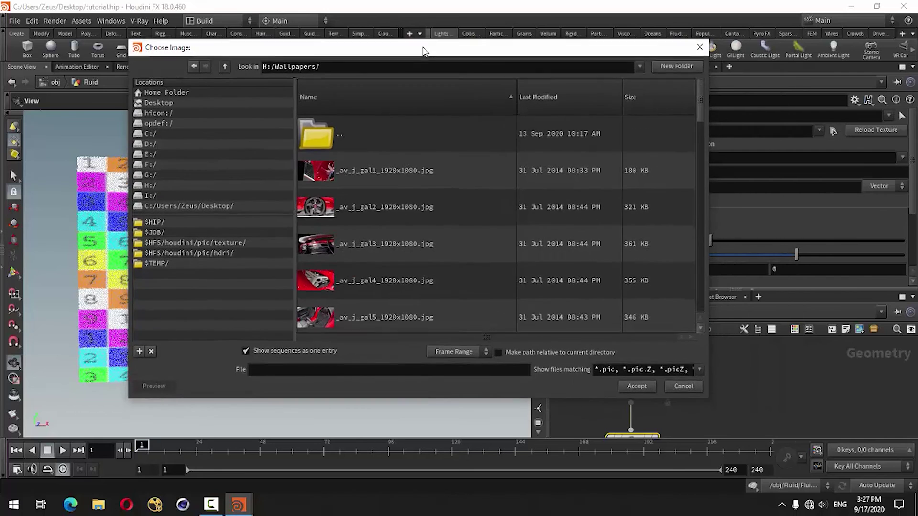
pyautogui.scroll(-2, 507, 208)
pyautogui.scroll(-3, 519, 208)
pyautogui.scroll(-3, 518, 207)
pyautogui.scroll(-3, 519, 207)
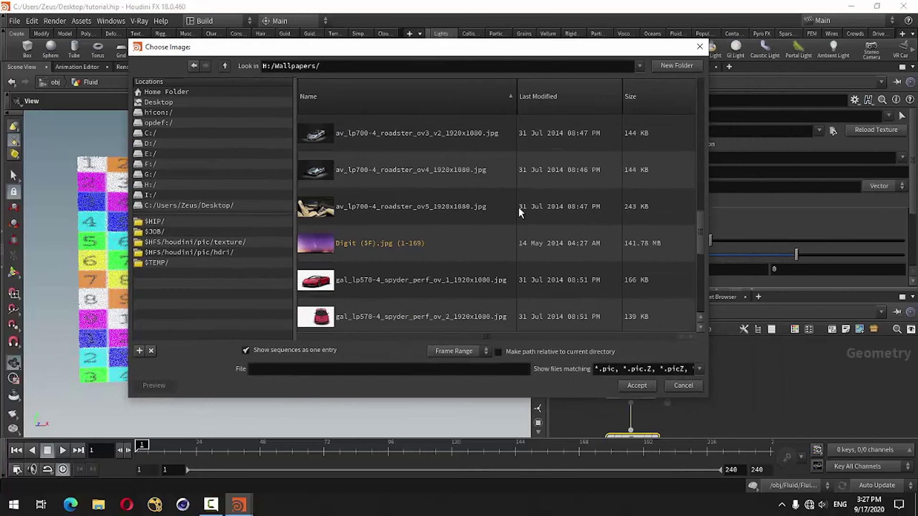
pyautogui.scroll(-2, 519, 207)
pyautogui.scroll(-3, 518, 208)
pyautogui.scroll(-2, 518, 208)
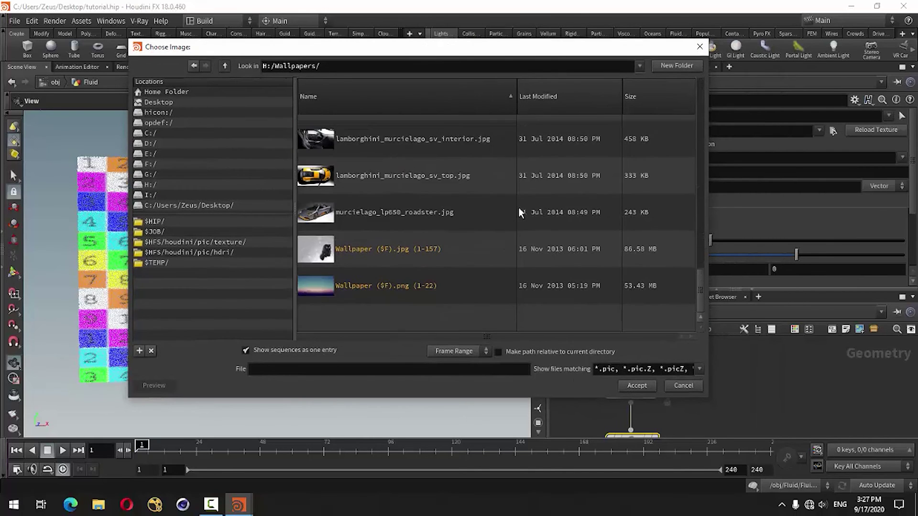
pyautogui.click(279, 351)
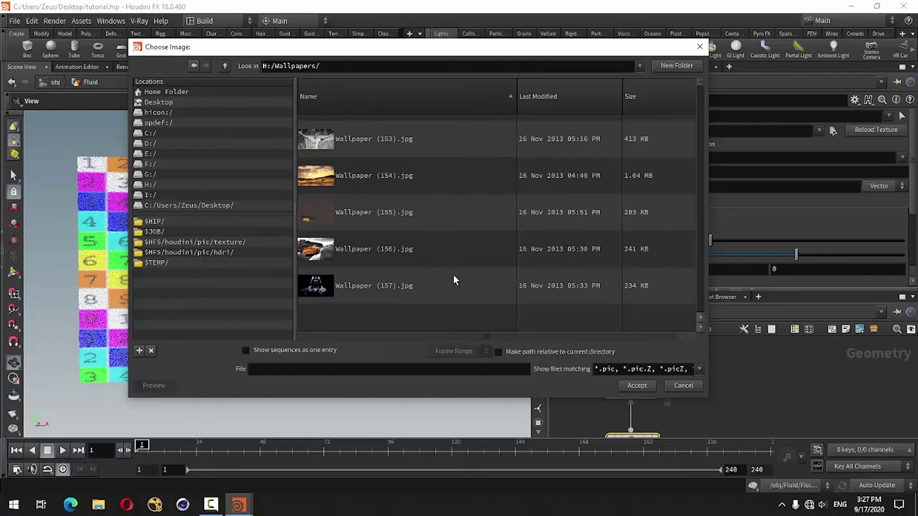
pyautogui.scroll(-3, 459, 228)
pyautogui.scroll(-3, 459, 228)
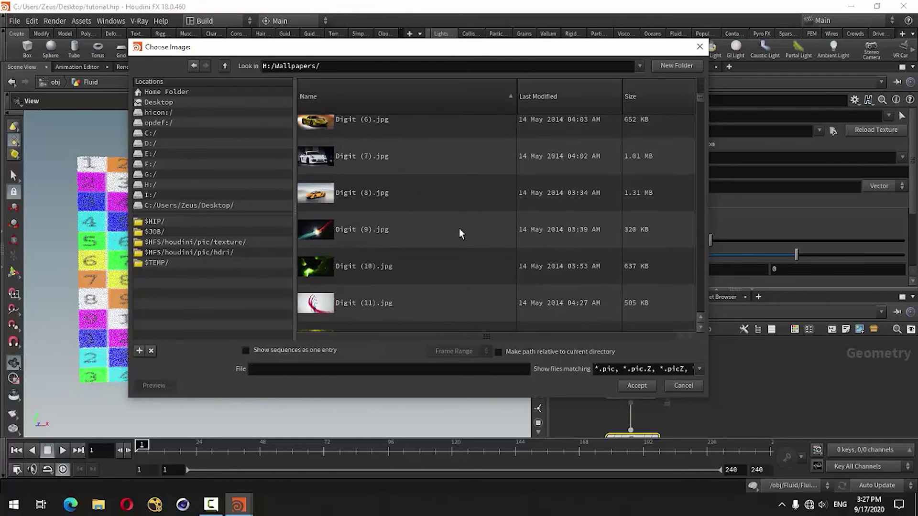
pyautogui.scroll(-2, 459, 228)
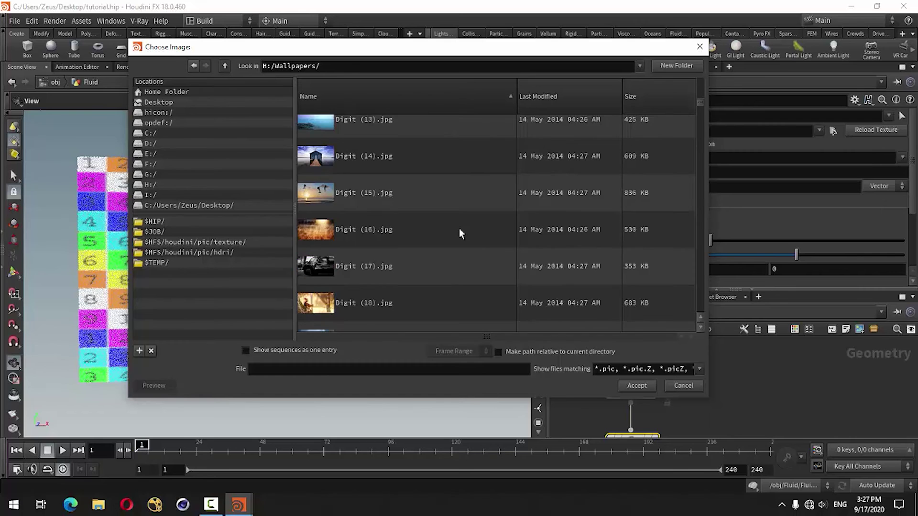
pyautogui.scroll(-3, 459, 229)
pyautogui.scroll(-1, 460, 229)
pyautogui.scroll(-1, 459, 228)
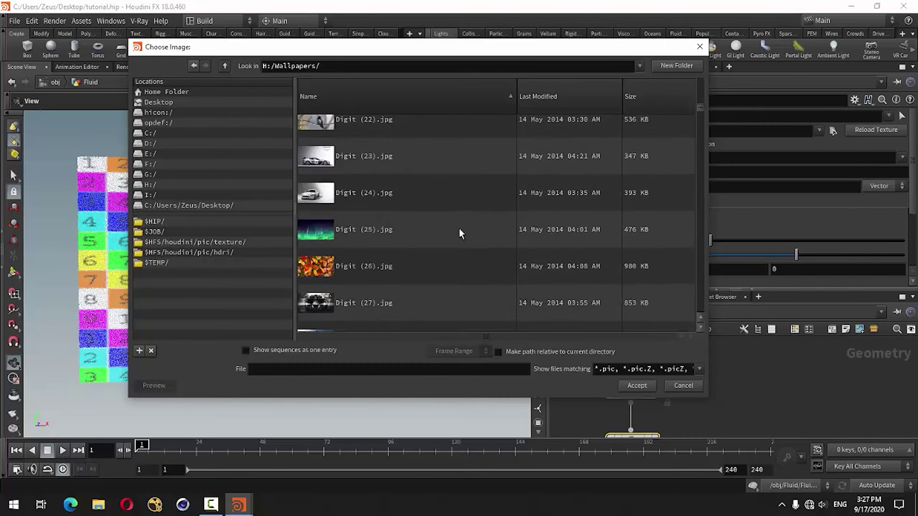
pyautogui.scroll(-1, 459, 233)
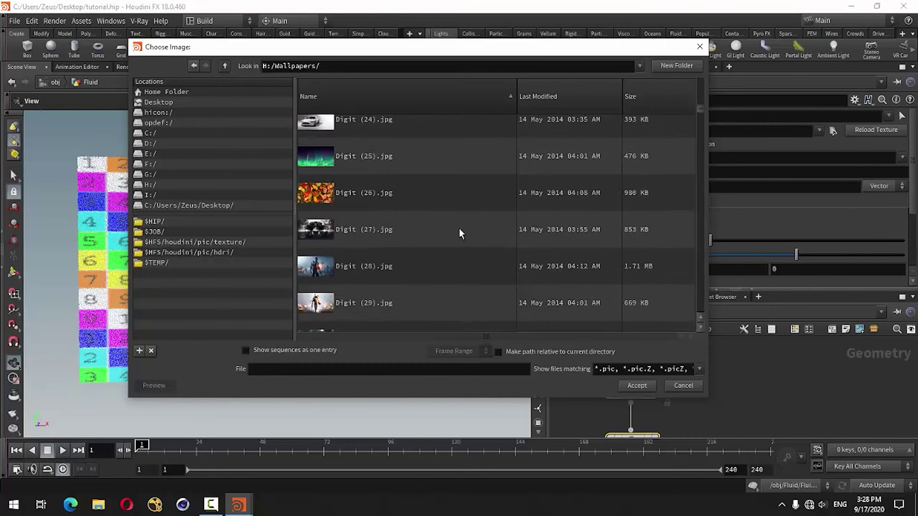
pyautogui.scroll(-1, 459, 233)
pyautogui.scroll(-1, 459, 233)
pyautogui.scroll(-2, 459, 228)
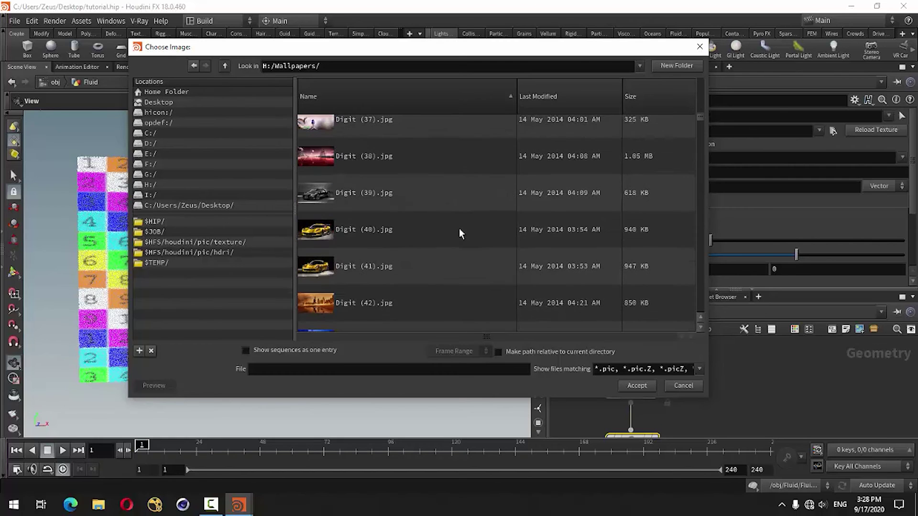
pyautogui.scroll(-1, 459, 228)
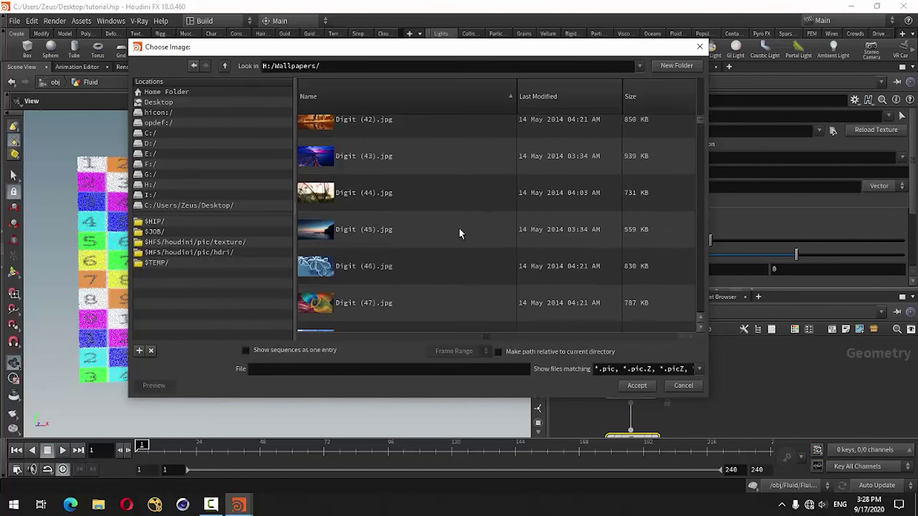
pyautogui.click(332, 300)
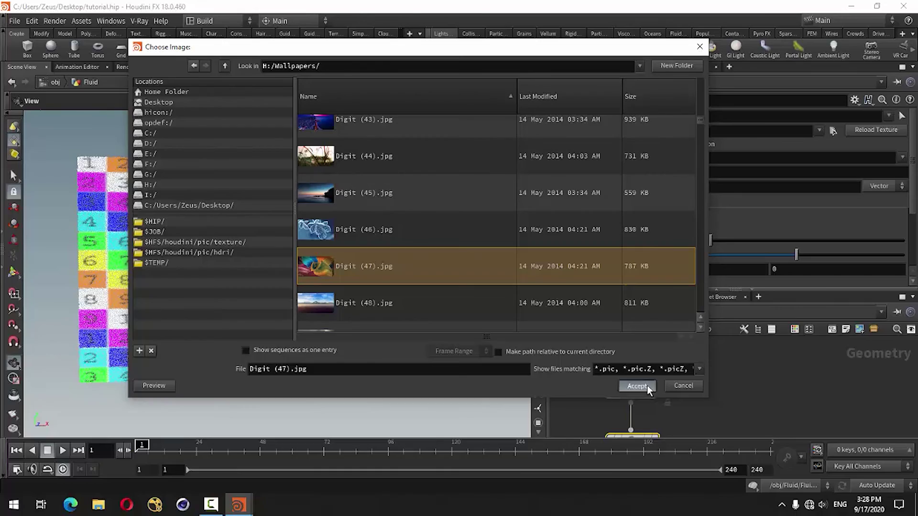
pyautogui.click(647, 386)
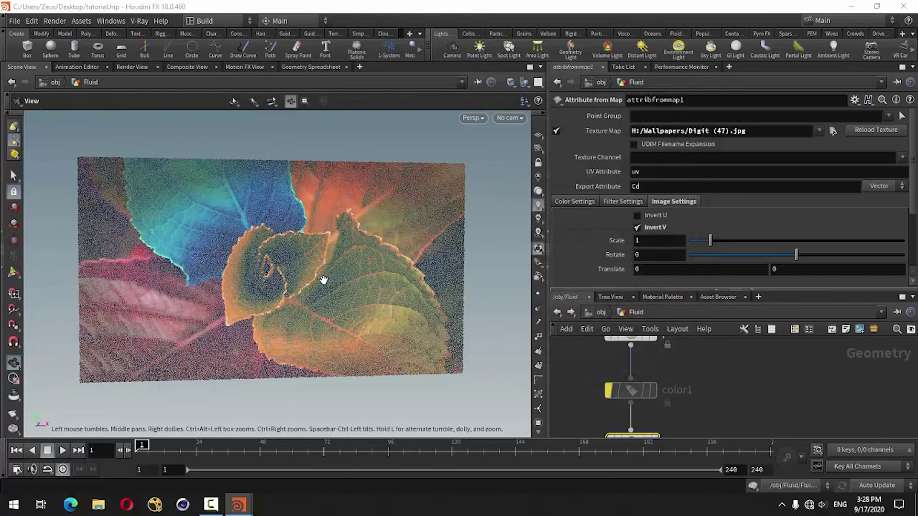
# Orbit the textured sheet, enlarge the network pane, and pan down to the out and Fluidsim nodes
pyautogui.moveTo(323, 279)
pyautogui.mouseDown()
pyautogui.moveTo(349, 308)
pyautogui.moveTo(323, 299)
pyautogui.moveTo(338, 317)
pyautogui.mouseUp()
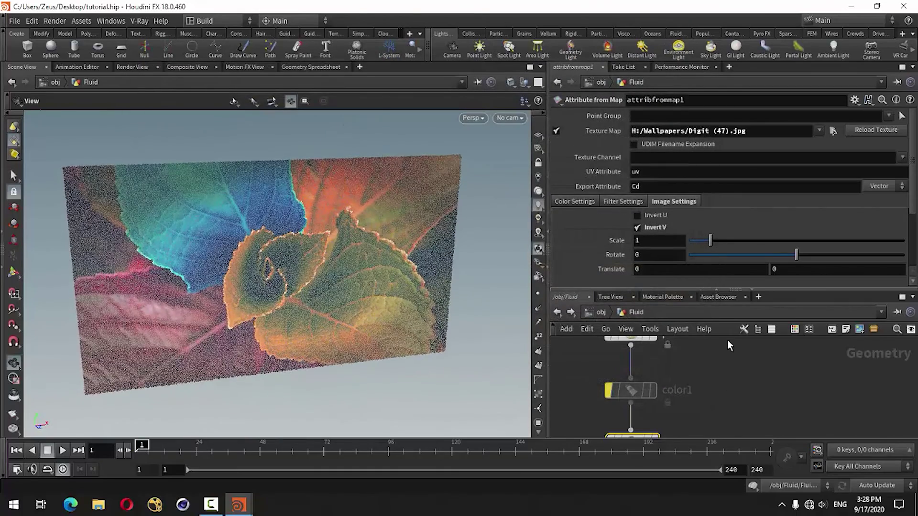
pyautogui.scroll(-3, 727, 340)
pyautogui.scroll(1, 705, 394)
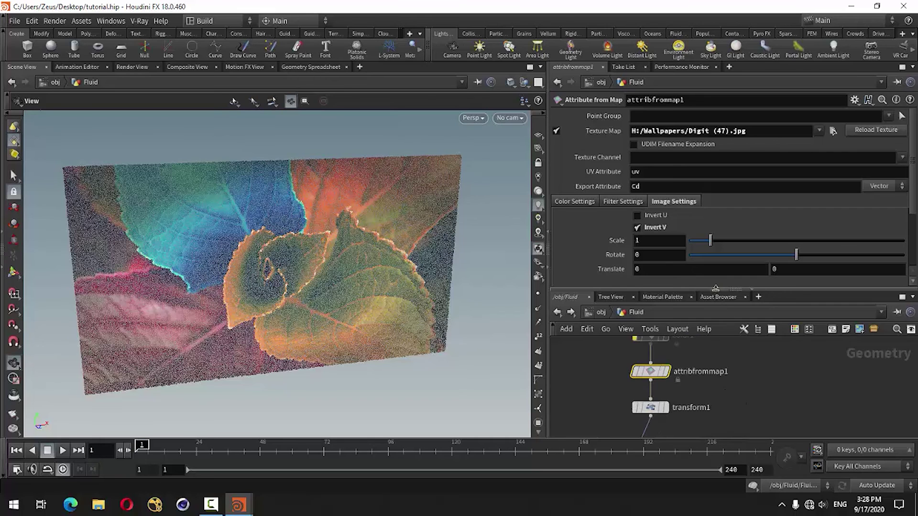
pyautogui.moveTo(716, 289); pyautogui.dragTo(716, 235)
pyautogui.moveTo(790, 355); pyautogui.dragTo(765, 297, button='middle')
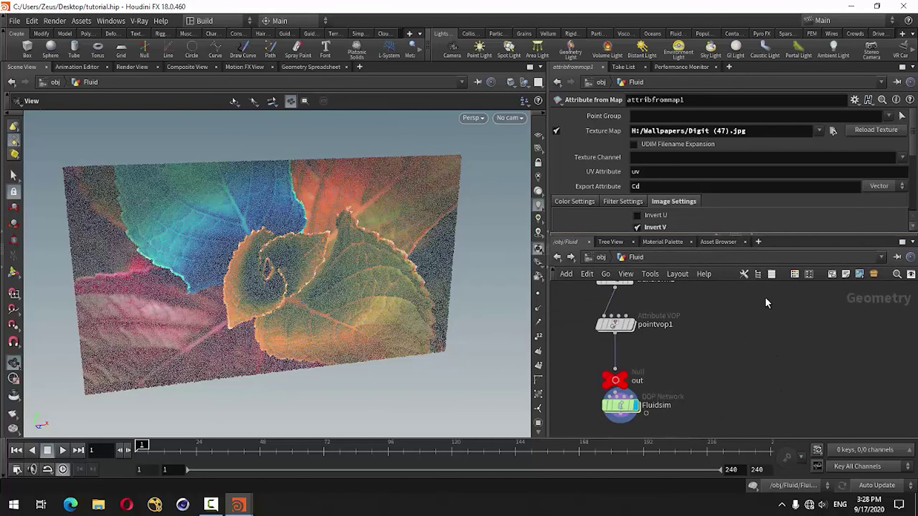
pyautogui.moveTo(643, 424); pyautogui.dragTo(695, 383, button='middle')
pyautogui.moveTo(649, 354); pyautogui.dragTo(656, 363)
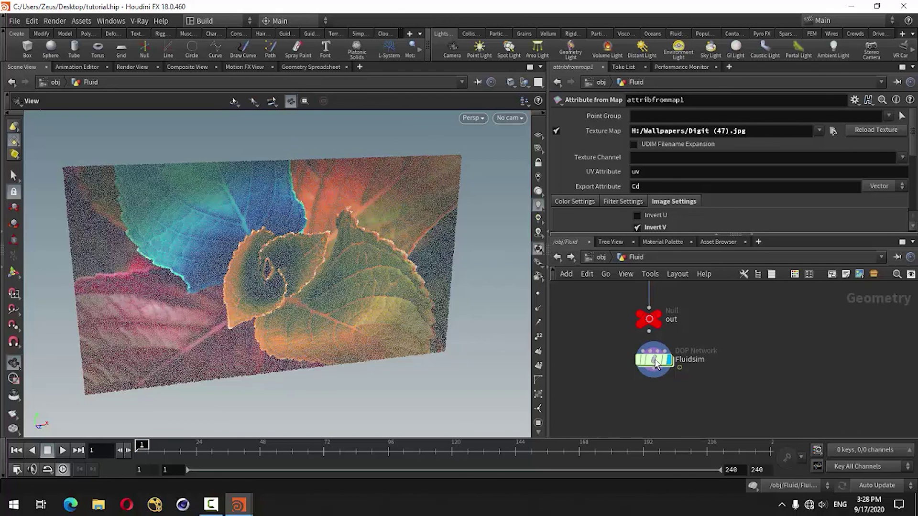
# Create a dopio1 node beside Fluidsim and set it as the displayed node
pyautogui.moveTo(657, 426); pyautogui.dragTo(656, 375, button='middle')
pyautogui.press('Tab')
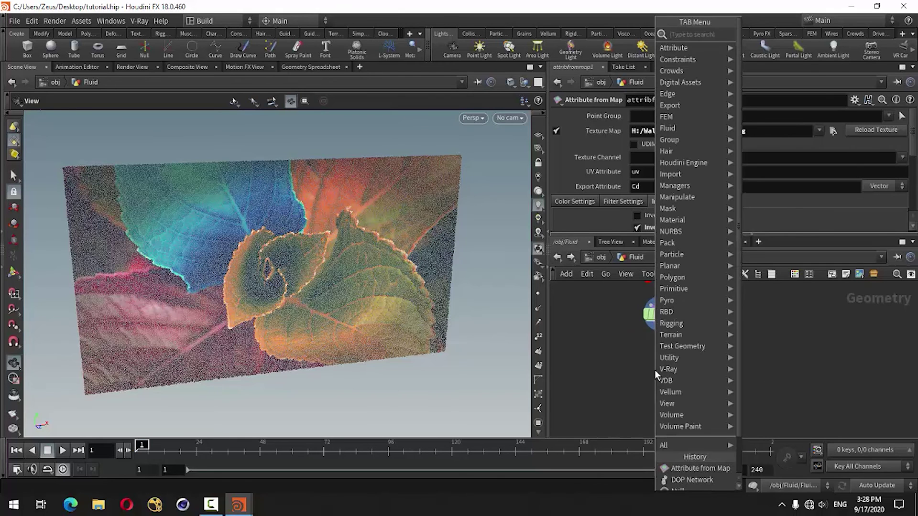
pyautogui.write('dop')
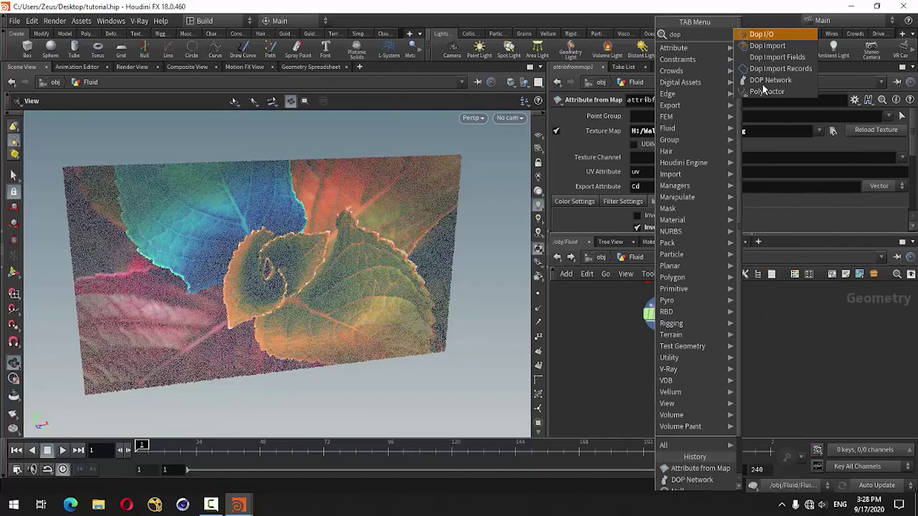
pyautogui.click(763, 35)
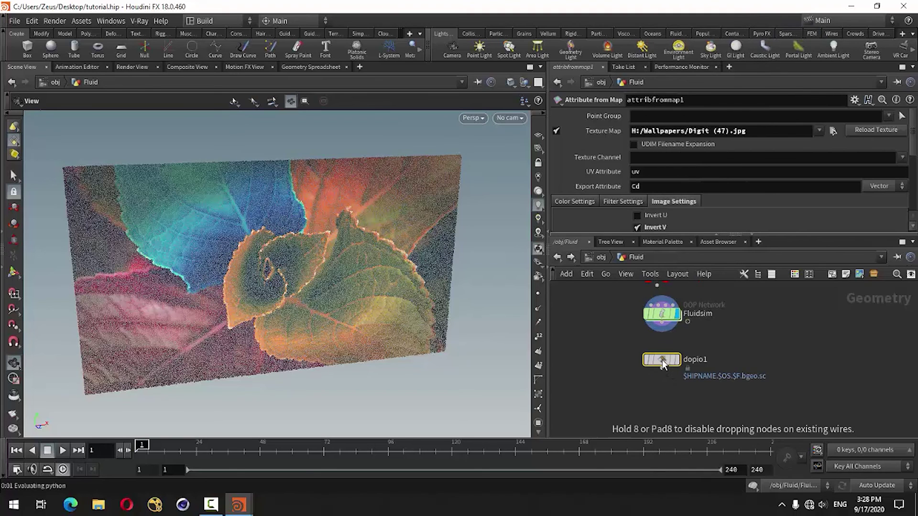
pyautogui.click(661, 360)
pyautogui.scroll(3, 668, 377)
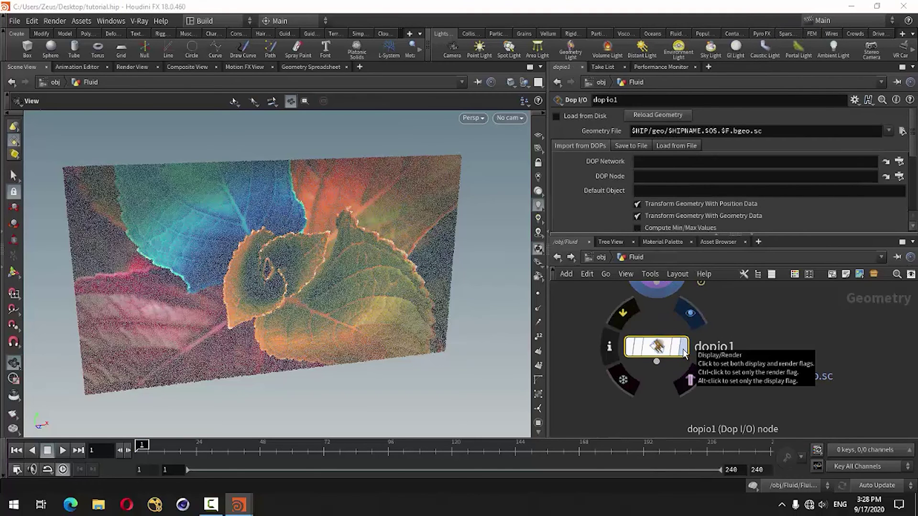
pyautogui.click(684, 353)
pyautogui.scroll(-2, 817, 335)
pyautogui.scroll(-2, 765, 354)
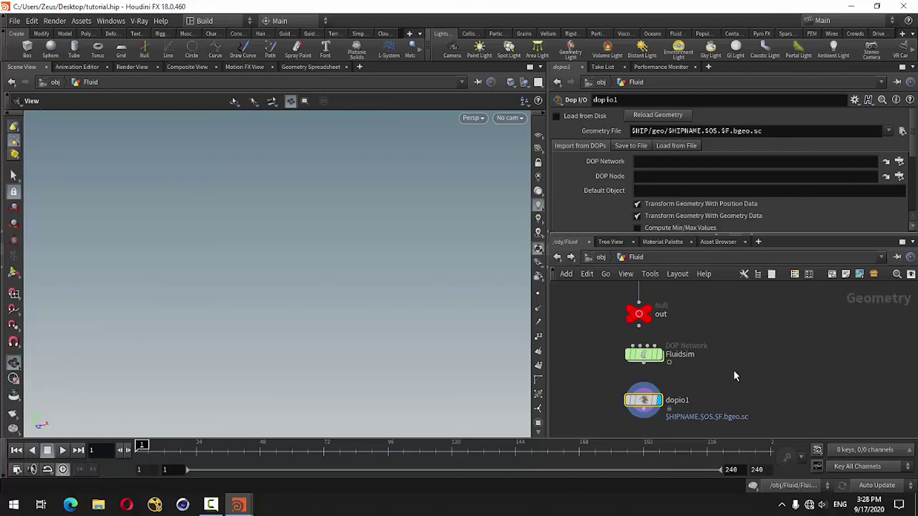
# Link the Fluidsim network as dopio1's DOP Network, clearing the wrong Default Object path
pyautogui.moveTo(644, 354)
pyautogui.mouseDown()
pyautogui.moveTo(659, 153)
pyautogui.moveTo(663, 162)
pyautogui.mouseUp()
pyautogui.moveTo(644, 354); pyautogui.dragTo(659, 190)
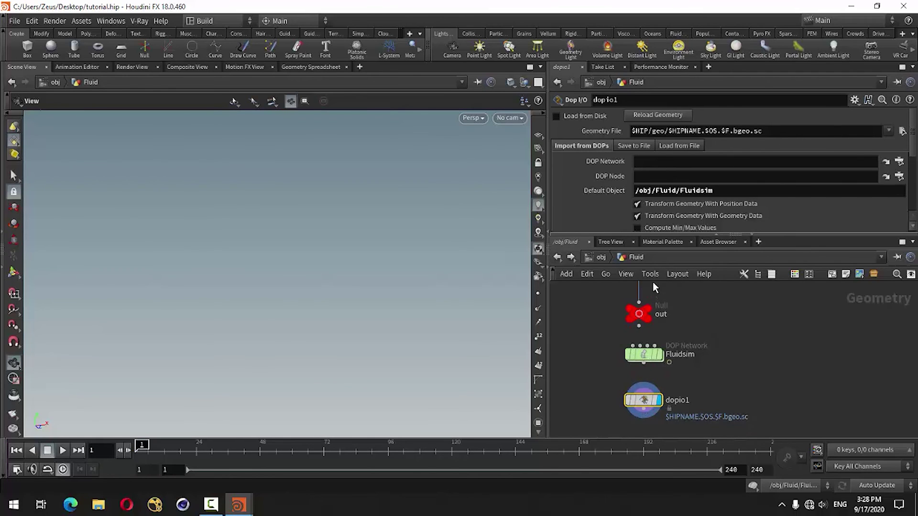
pyautogui.tripleClick(717, 190)
pyautogui.press('BackSpace')
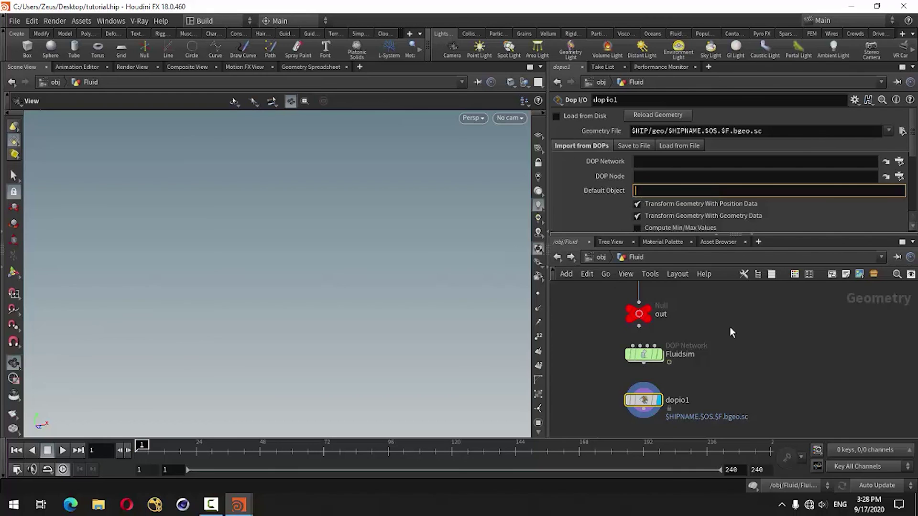
pyautogui.moveTo(644, 354); pyautogui.dragTo(668, 158)
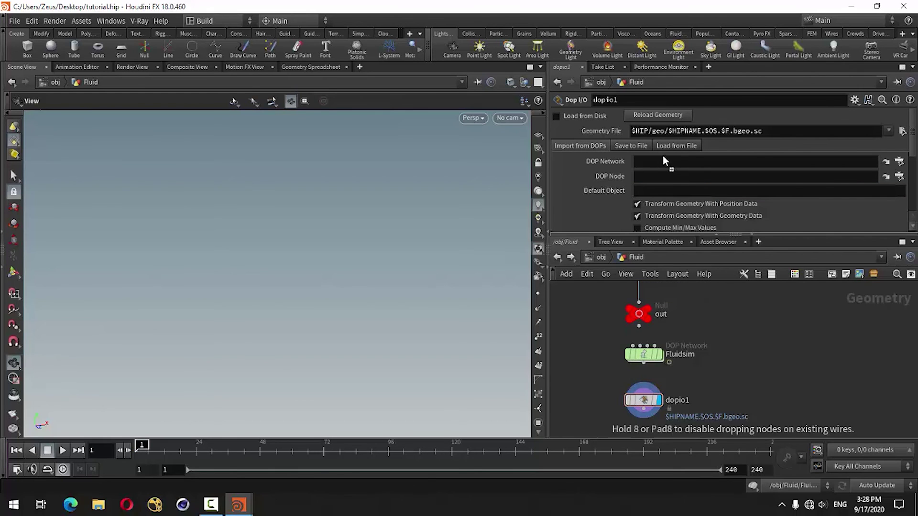
# Choose flipobject1 as dopio1's DOP Node from the node picker
pyautogui.click(898, 176)
pyautogui.scroll(2, 860, 185)
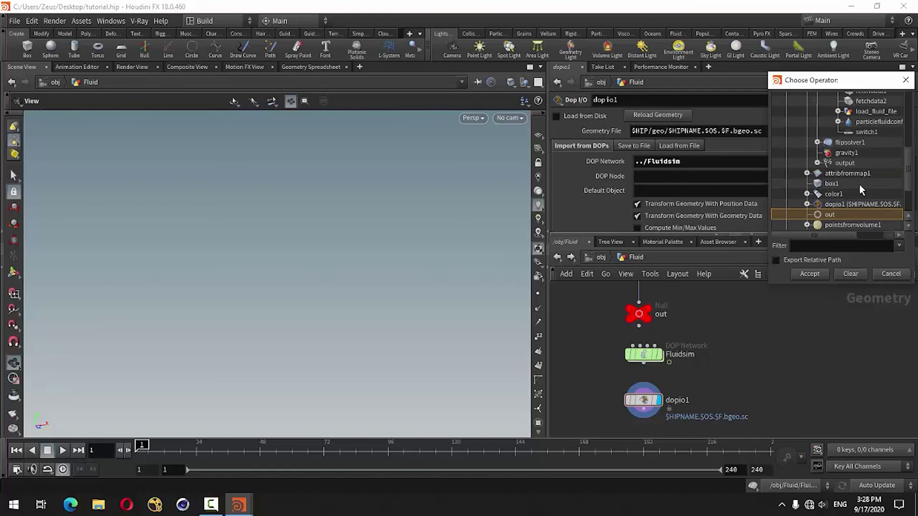
pyautogui.scroll(3, 859, 185)
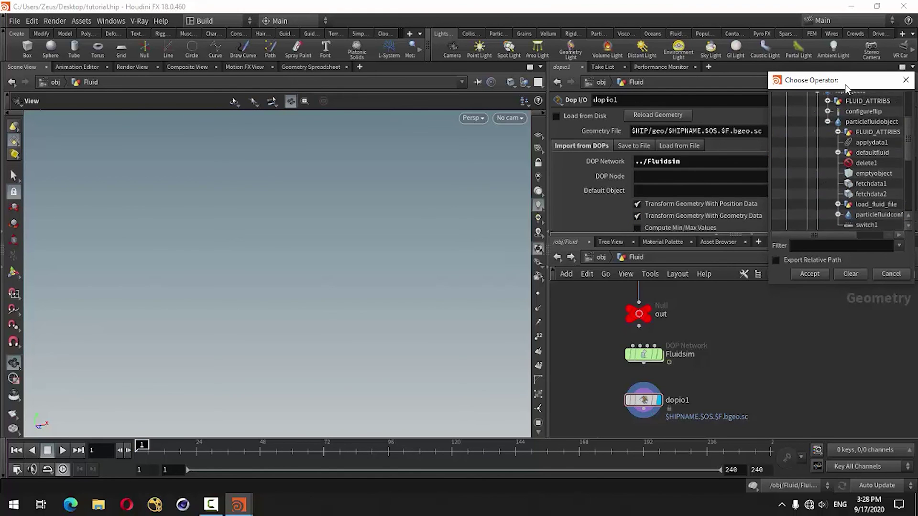
pyautogui.moveTo(847, 86); pyautogui.dragTo(689, 99)
pyautogui.scroll(3, 686, 161)
pyautogui.click(669, 164)
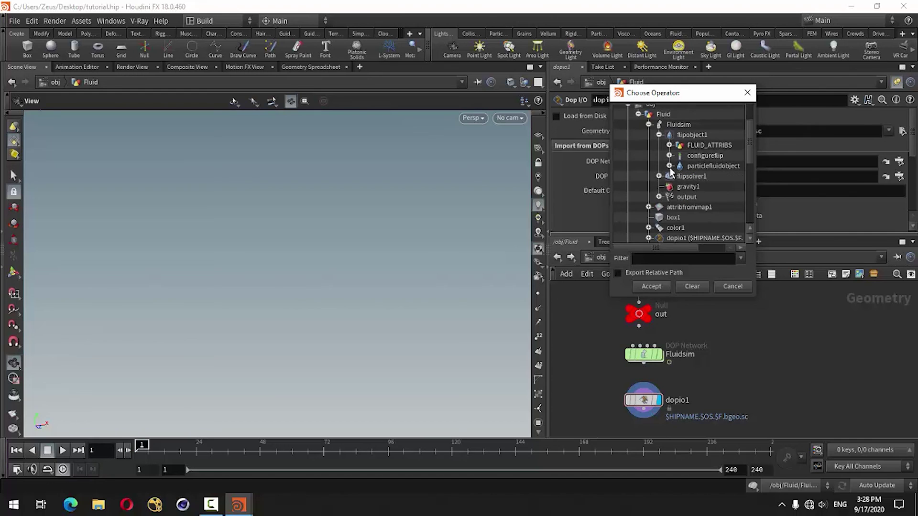
pyautogui.click(691, 135)
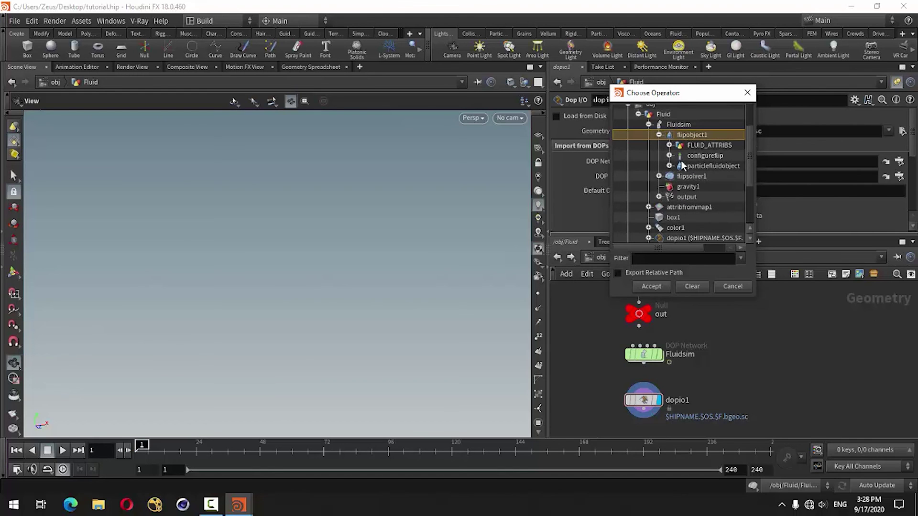
pyautogui.click(652, 287)
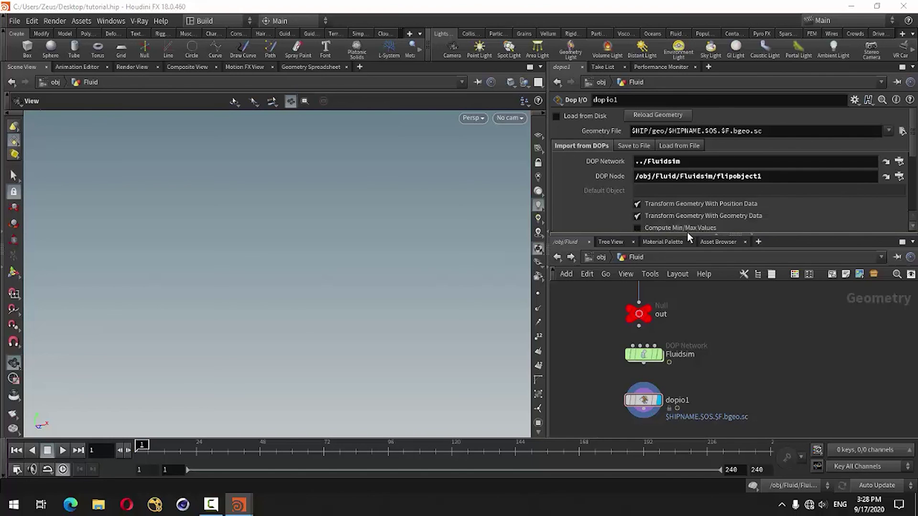
pyautogui.moveTo(687, 234); pyautogui.dragTo(687, 301)
pyautogui.scroll(-4, 598, 231)
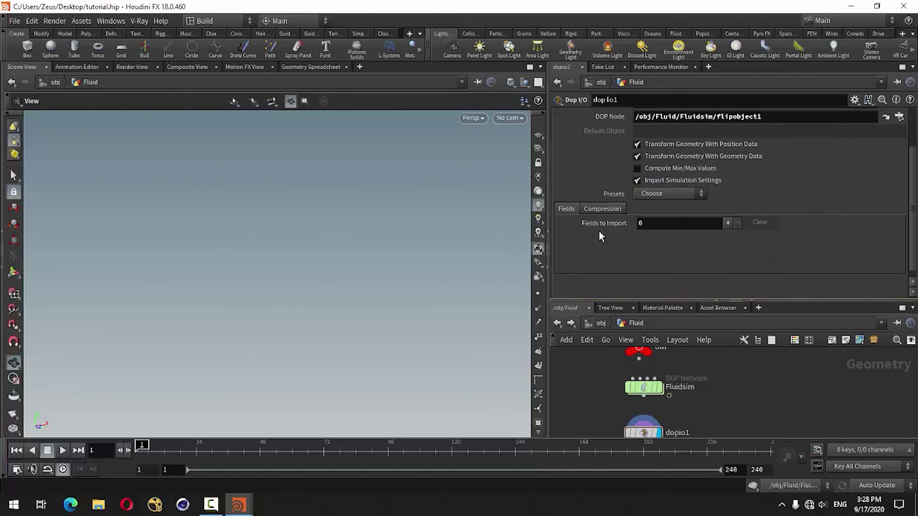
# Apply the Dop I/O preset that imports the Geometry, surface and vel fields
pyautogui.click(676, 196)
pyautogui.click(663, 261)
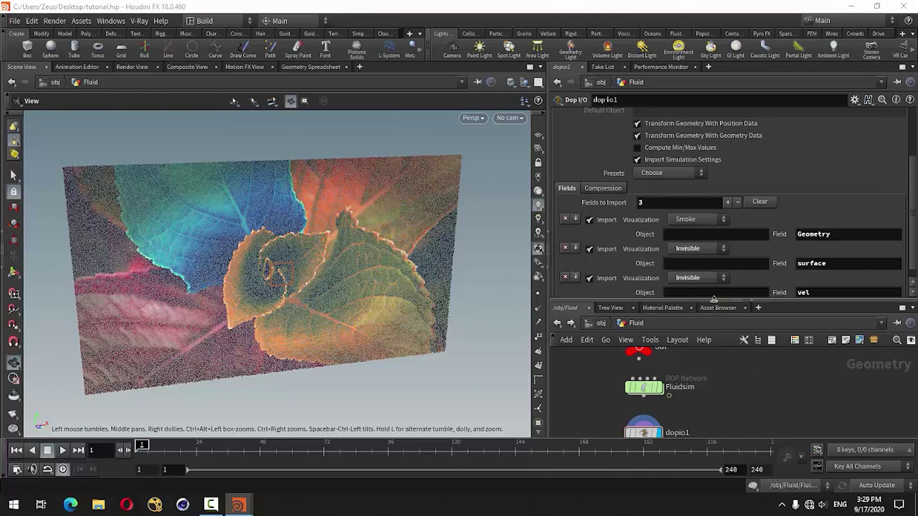
pyautogui.moveTo(713, 299); pyautogui.dragTo(715, 242)
pyautogui.moveTo(317, 336)
pyautogui.mouseDown()
pyautogui.moveTo(287, 304)
pyautogui.moveTo(293, 319)
pyautogui.moveTo(317, 300)
pyautogui.moveTo(288, 303)
pyautogui.mouseUp()
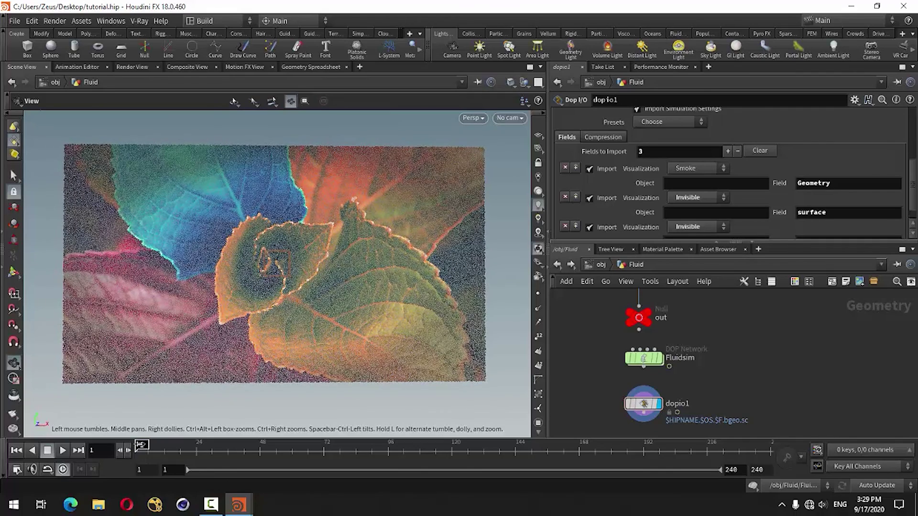
# Replay the simulation from frame 1 to about frame 90 to watch the leaf colours swirl
pyautogui.click(63, 450)
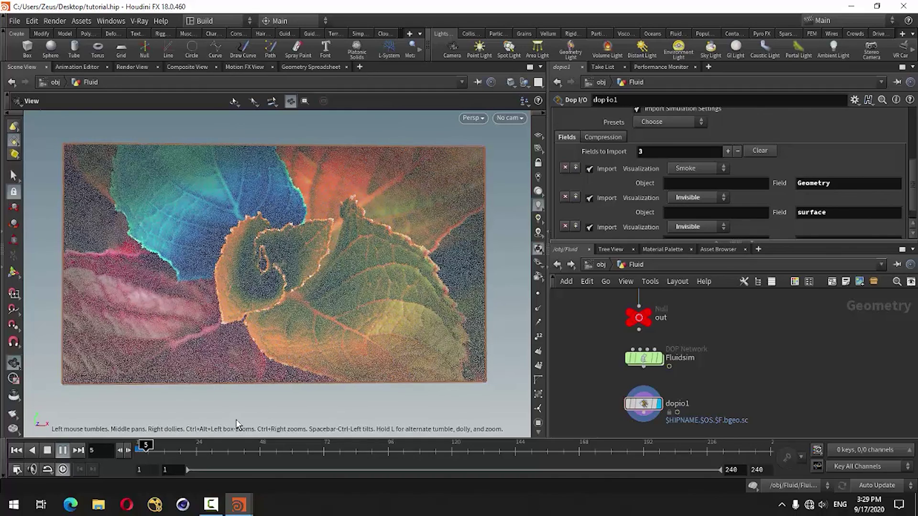
pyautogui.click(48, 451)
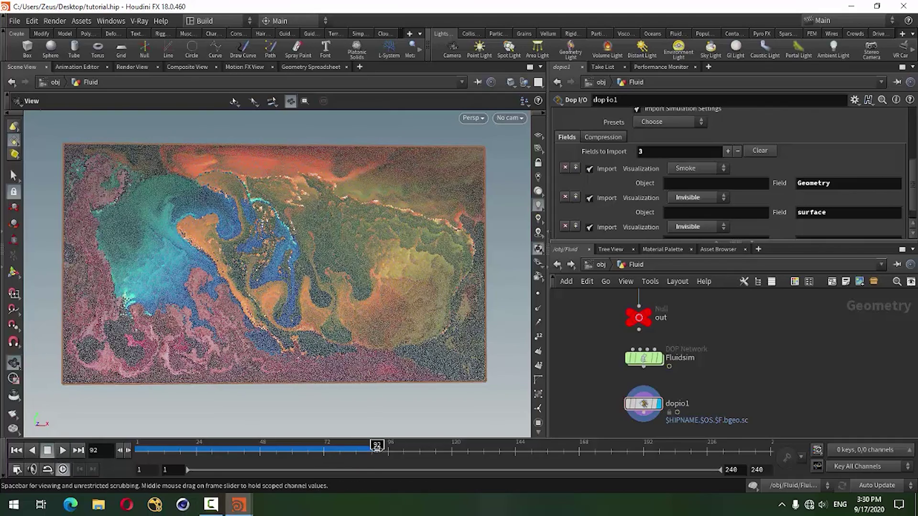
pyautogui.moveTo(377, 448); pyautogui.dragTo(110, 471)
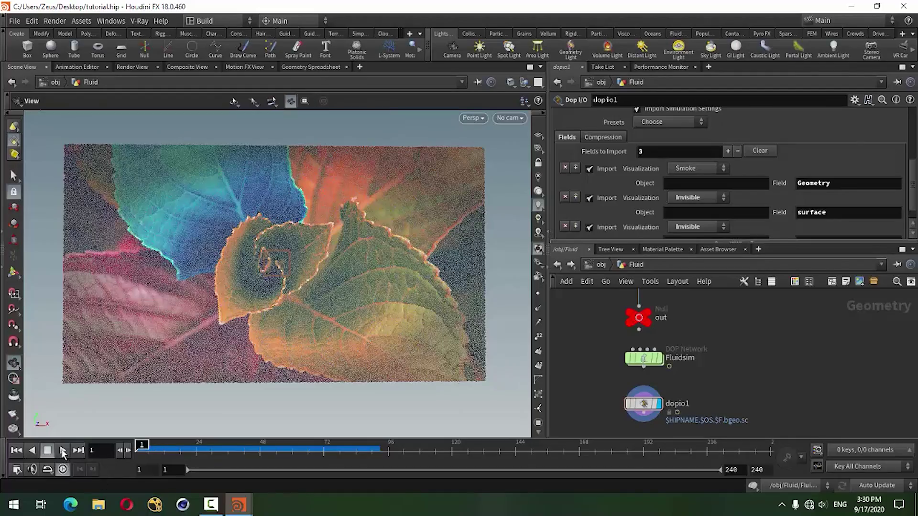
pyautogui.click(62, 451)
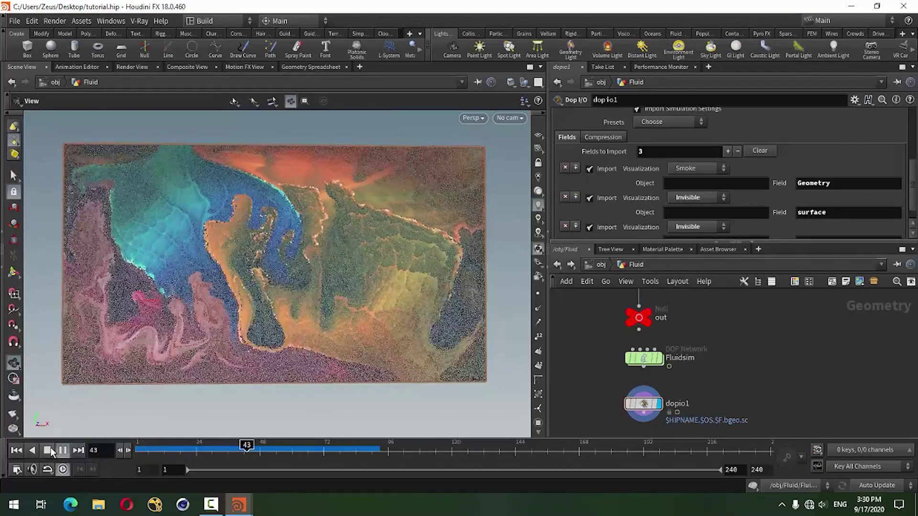
pyautogui.click(49, 450)
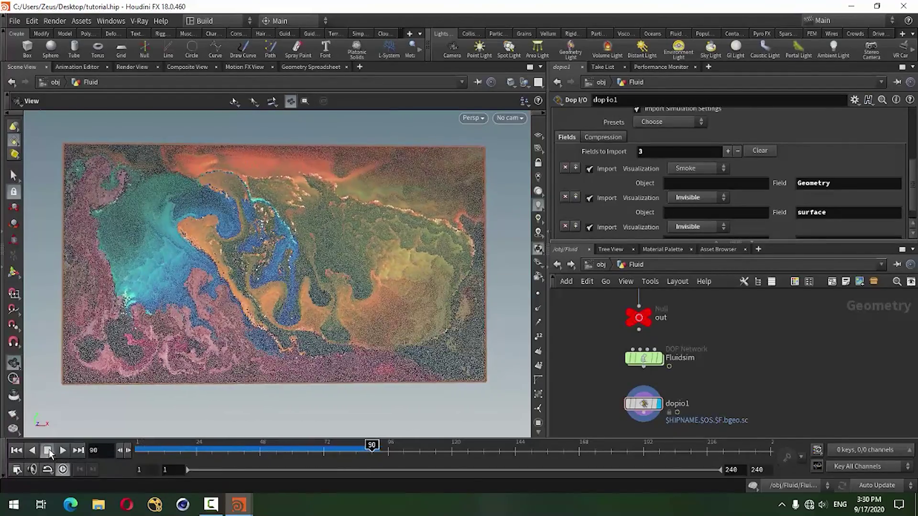
pyautogui.moveTo(153, 249)
pyautogui.mouseDown()
pyautogui.moveTo(141, 264)
pyautogui.moveTo(129, 258)
pyautogui.mouseUp()
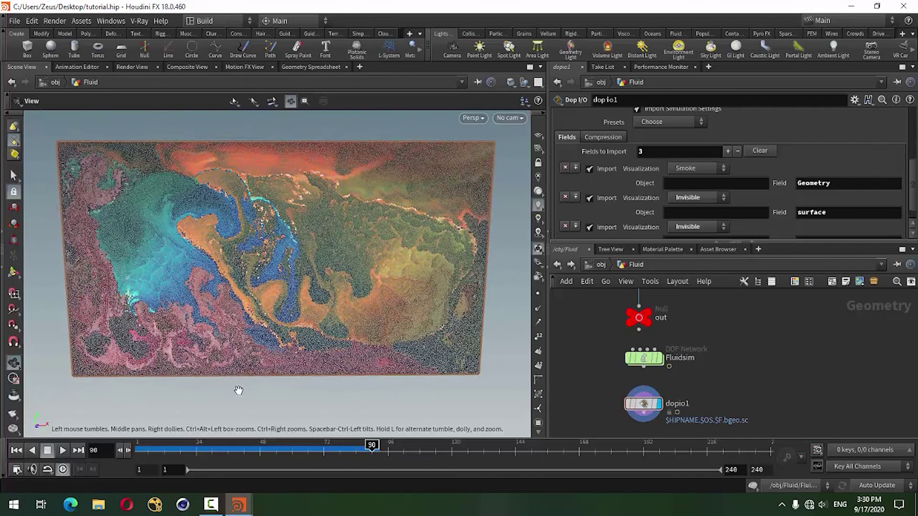
pyautogui.click(211, 505)
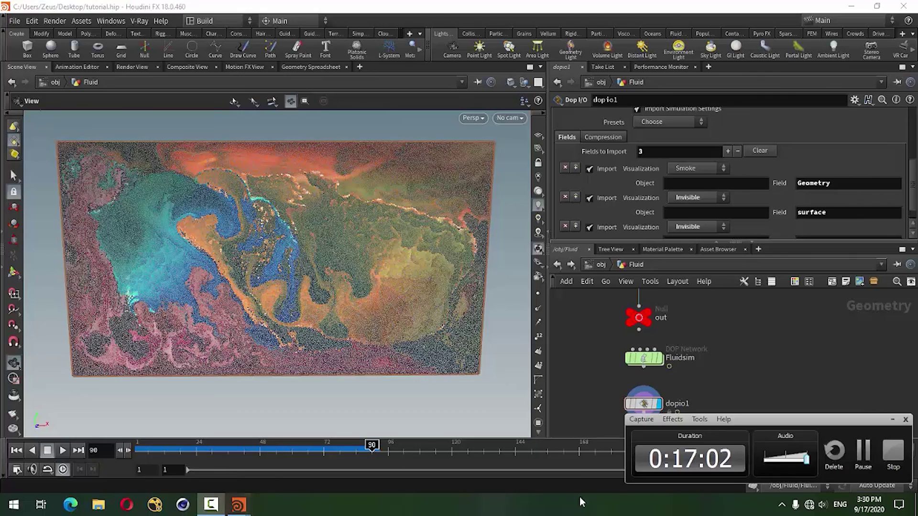